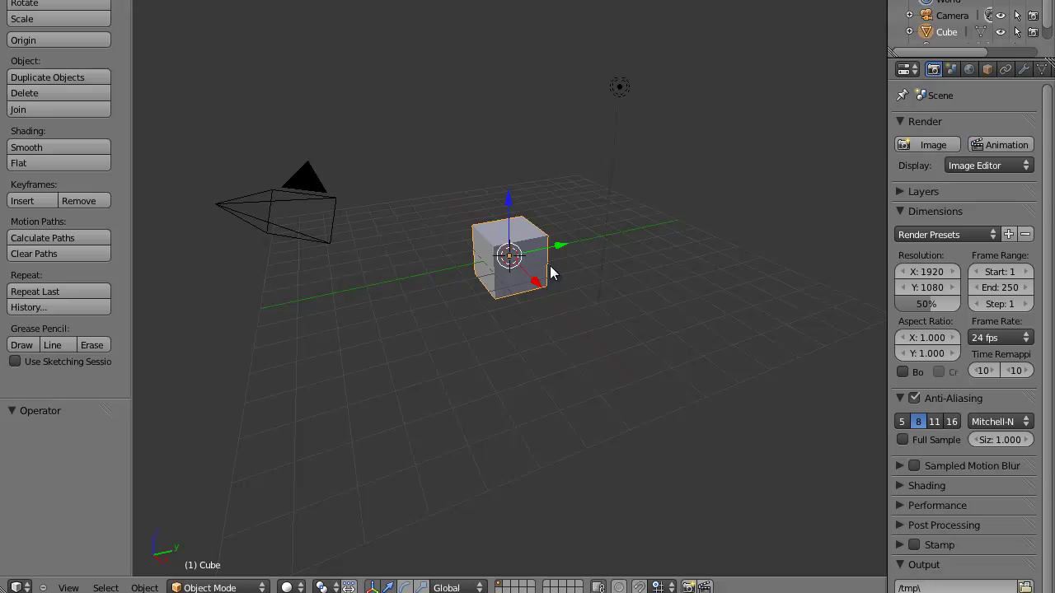
Orbit and zoom around the default cube, briefly toggling it into Edit Mode and back.
middle_drag(375, 447, 392, 375)
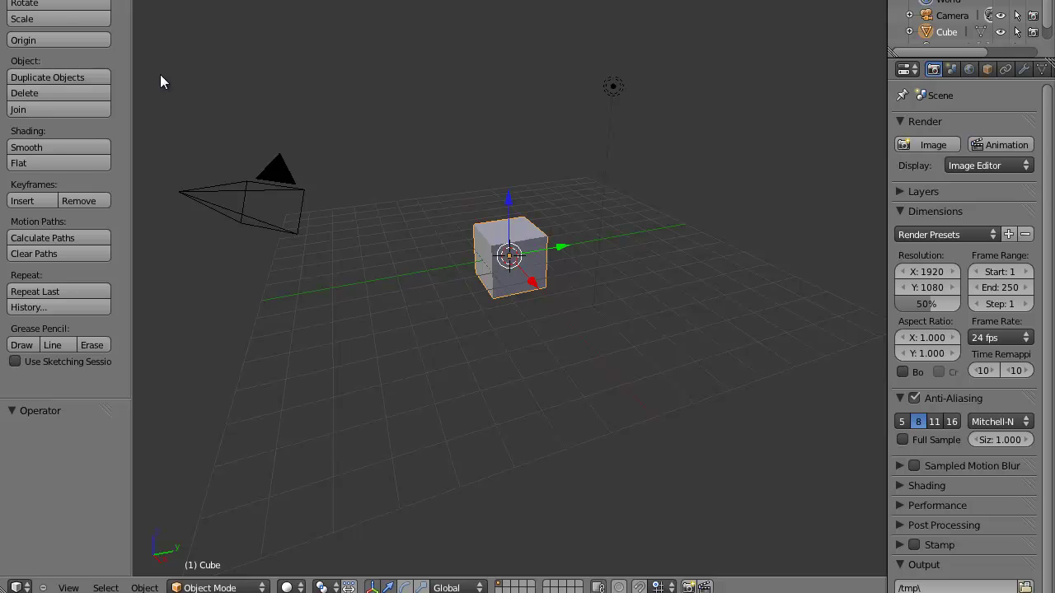
mouse_move(584, 207)
middle_down()
mouse_move(645, 169)
mouse_move(576, 225)
middle_up()
click(216, 588)
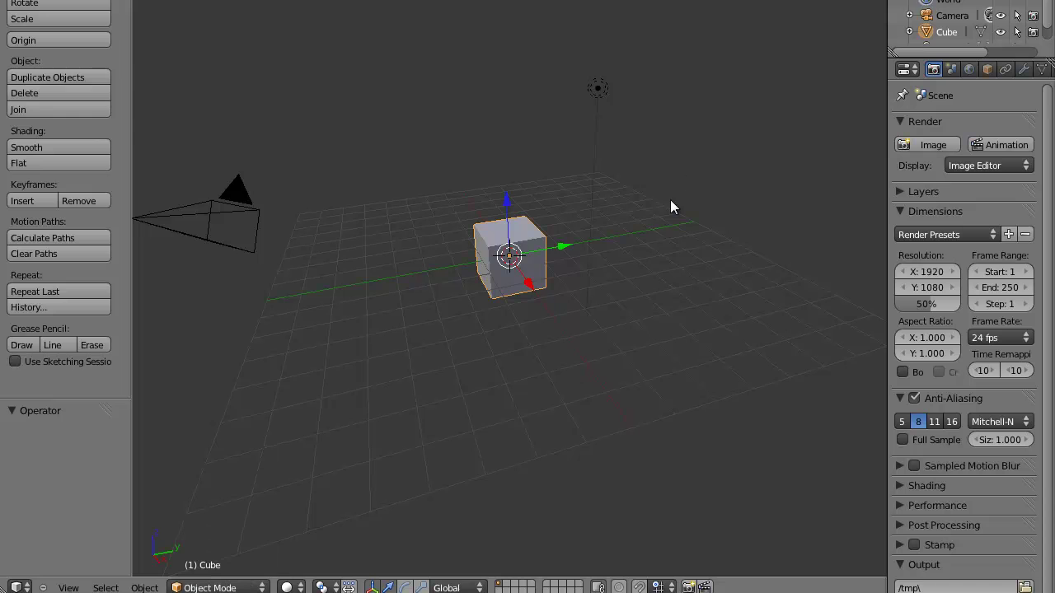
middle_drag(548, 266, 582, 262)
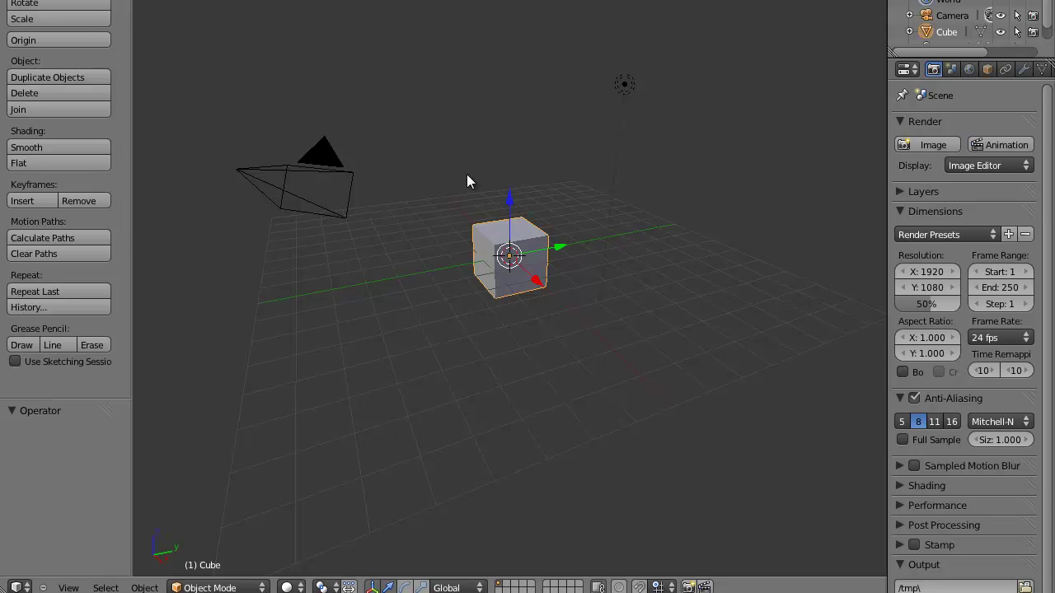
key(Tab)
key(Tab)
key(Tab)
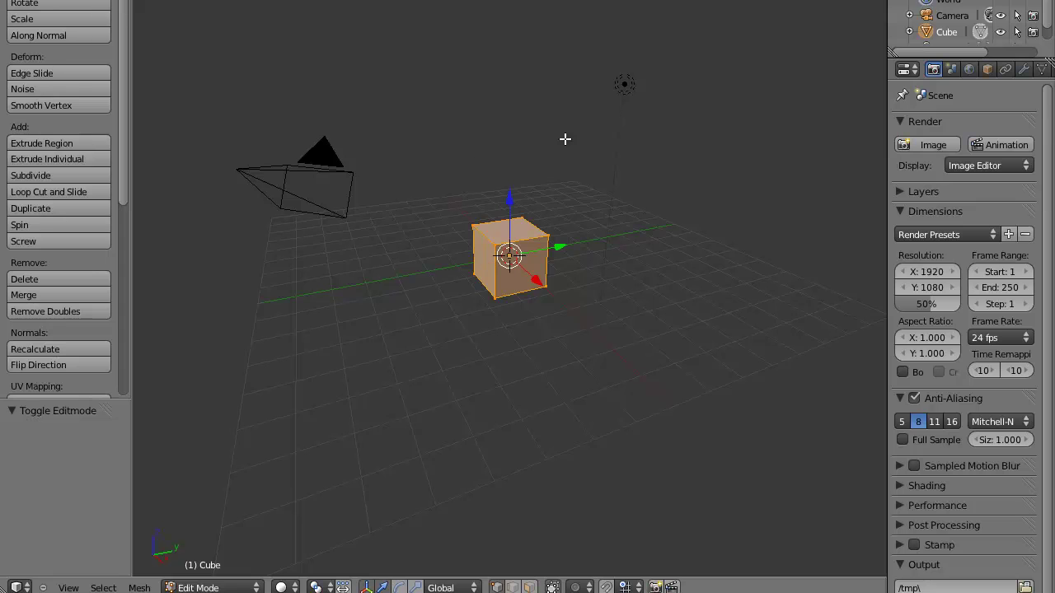
key(Tab)
key(Tab)
key(Tab)
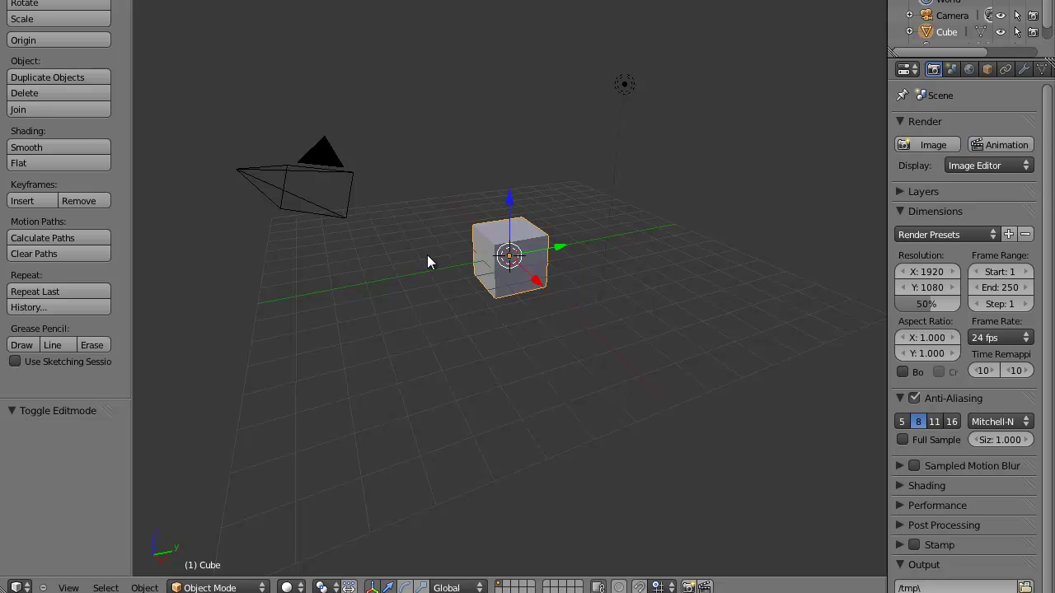
scroll(545, 327, up, 6)
scroll(544, 327, down, 7)
scroll(528, 333, up, 3)
scroll(519, 338, down, 2)
middle_drag(508, 342, 583, 323)
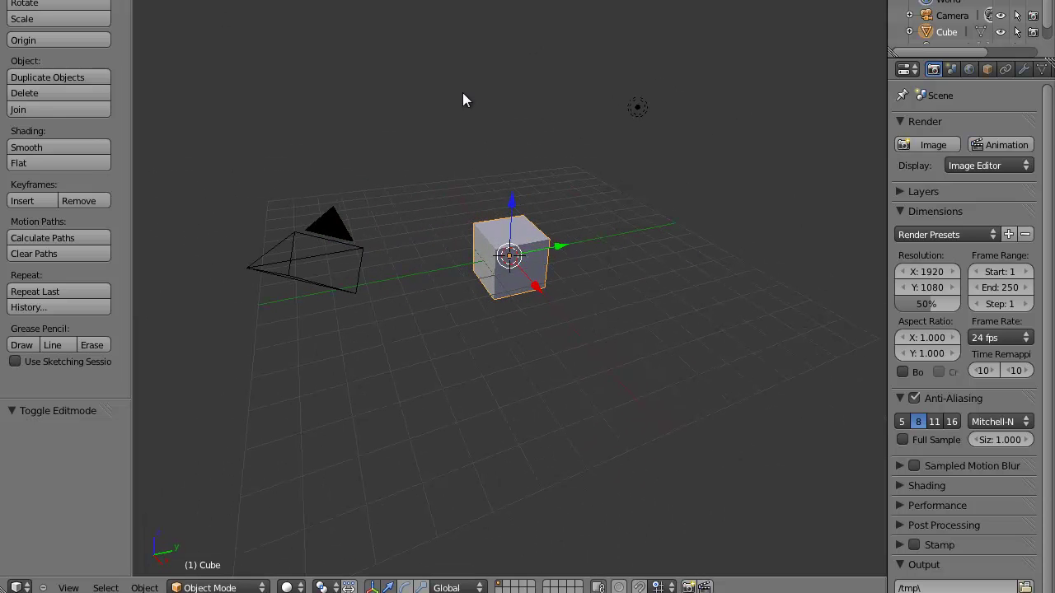
Select the lamp, camera and cube in turn, leaving the cube selected.
right_click(652, 109)
right_click(529, 230)
right_click(651, 115)
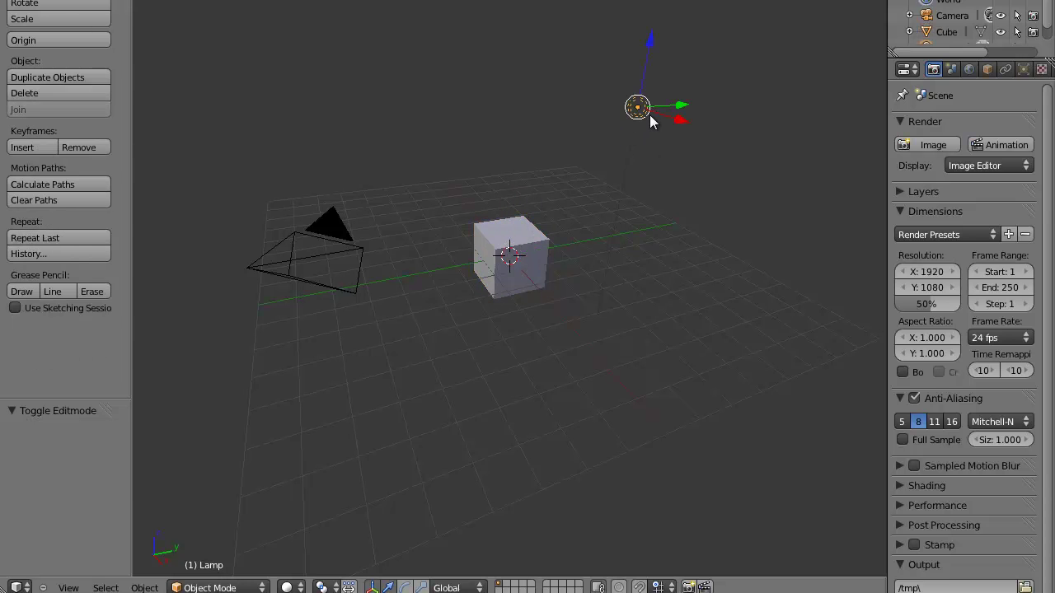
right_click(356, 264)
right_click(489, 260)
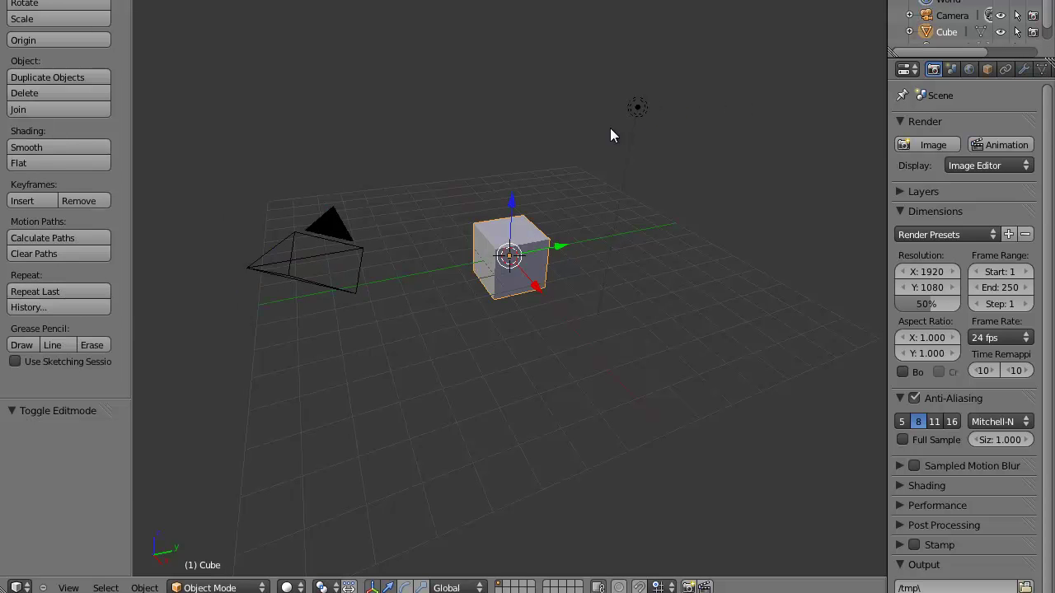
right_click(645, 122)
right_click(534, 270)
Delete the default cube and split the viewport into top, camera, front and right quad view.
key(space)
key(x)
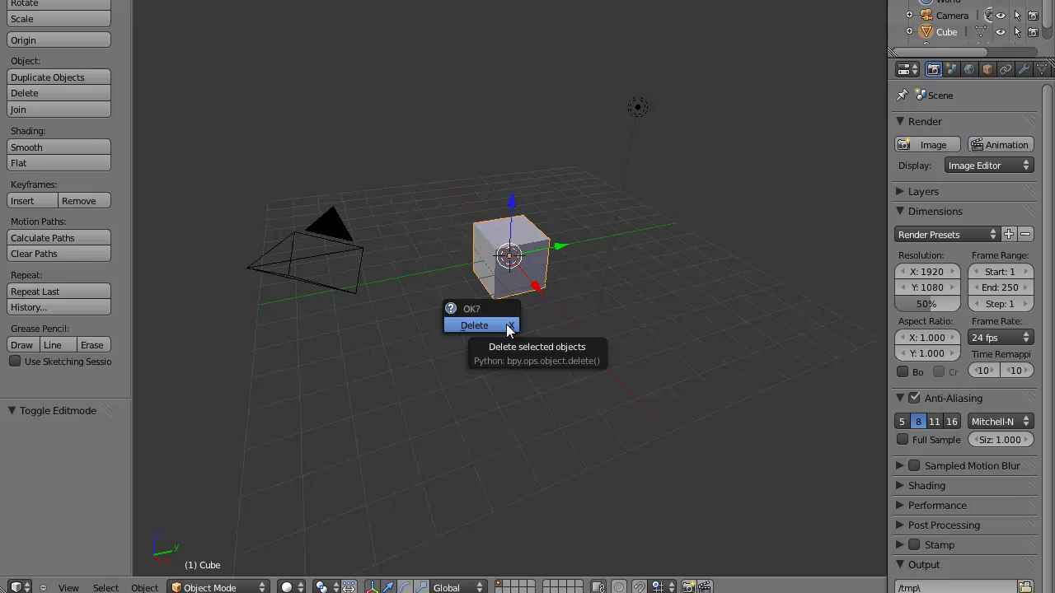
click(477, 326)
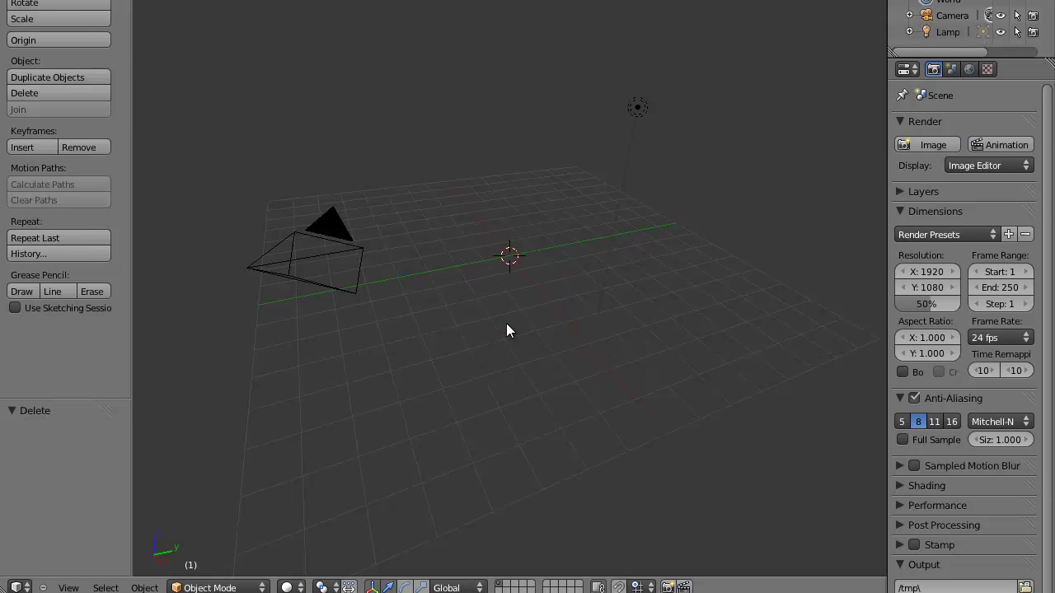
key(ctrl+alt+q)
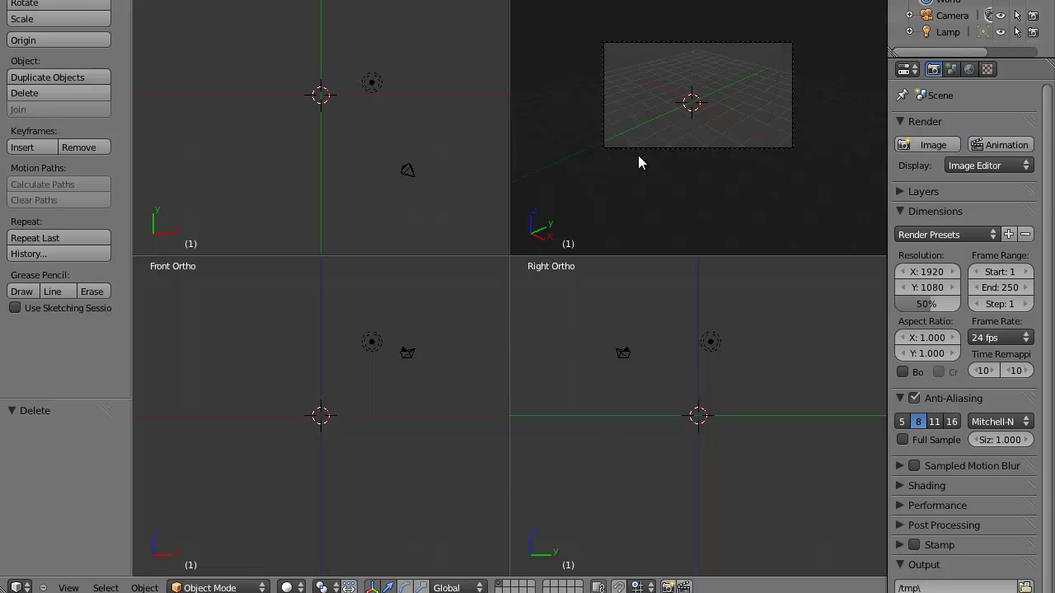
scroll(692, 159, up, 4)
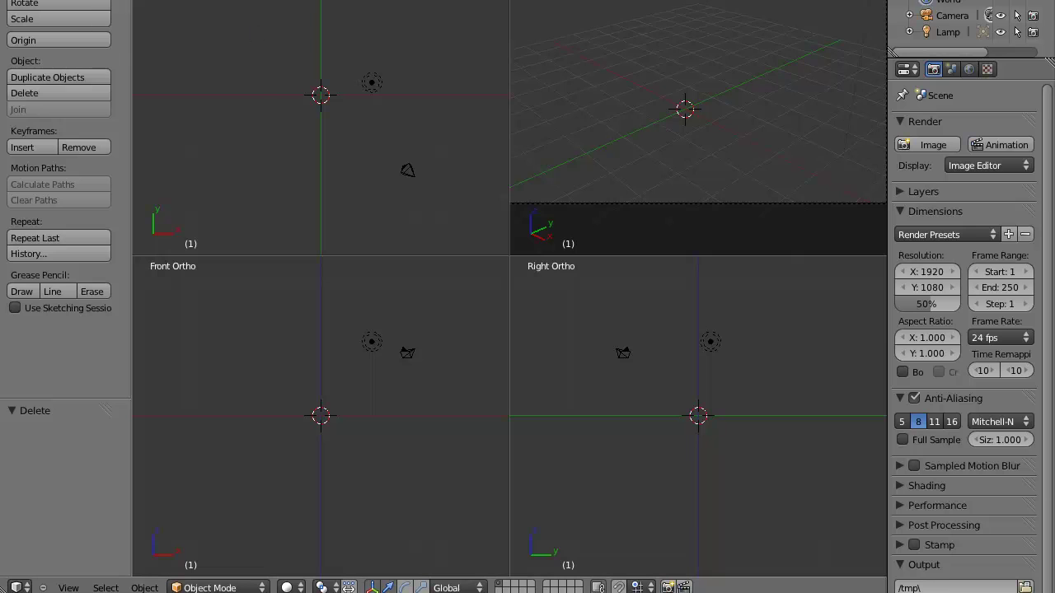
key(shift+a)
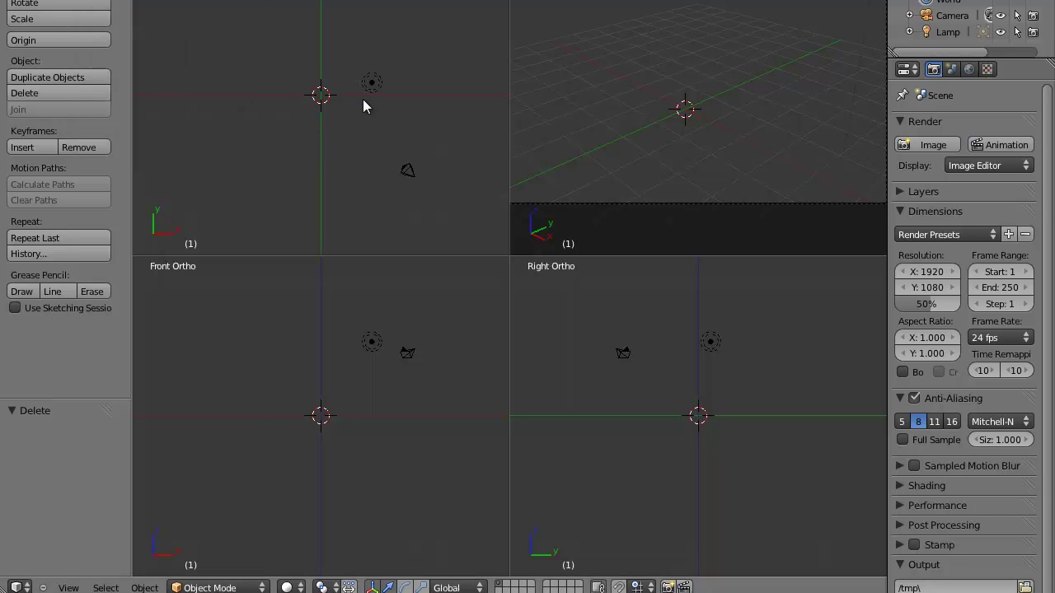
Add a cylinder through the 'cy' command search and set its Vertices to 8.
key(space)
text(cy)
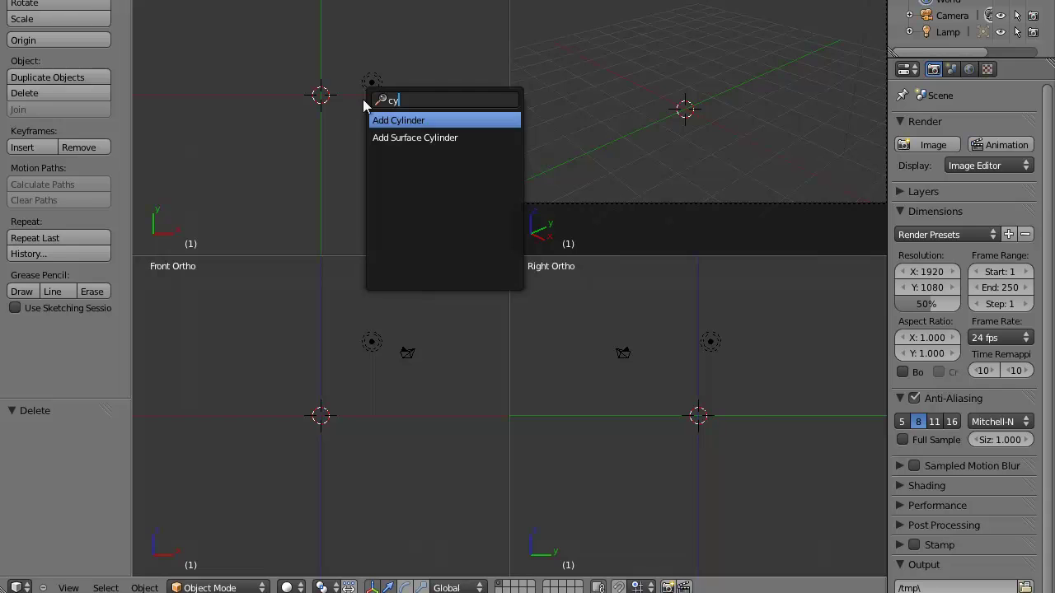
key(Return)
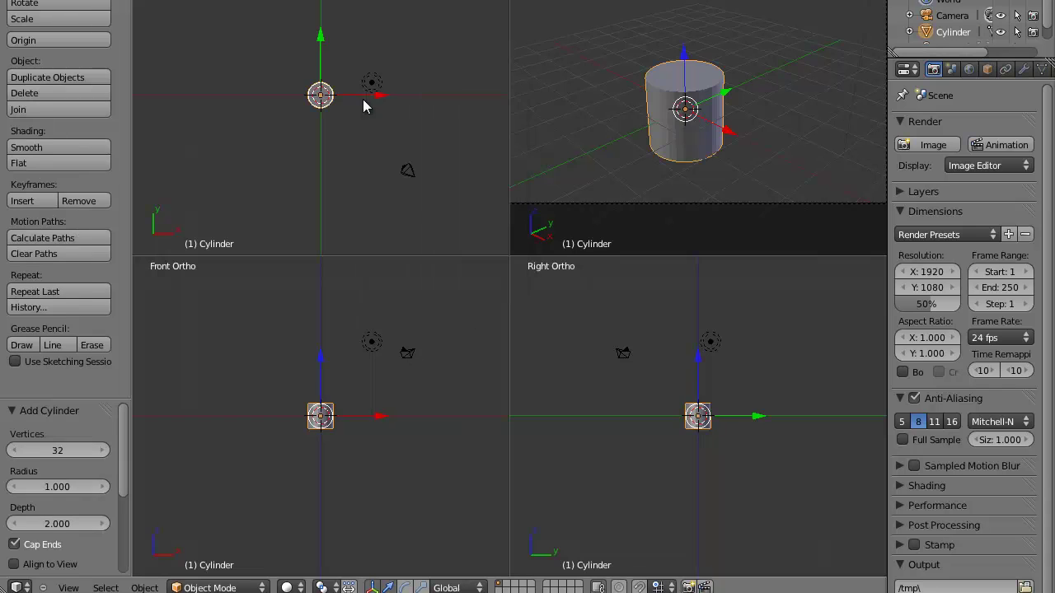
click(63, 450)
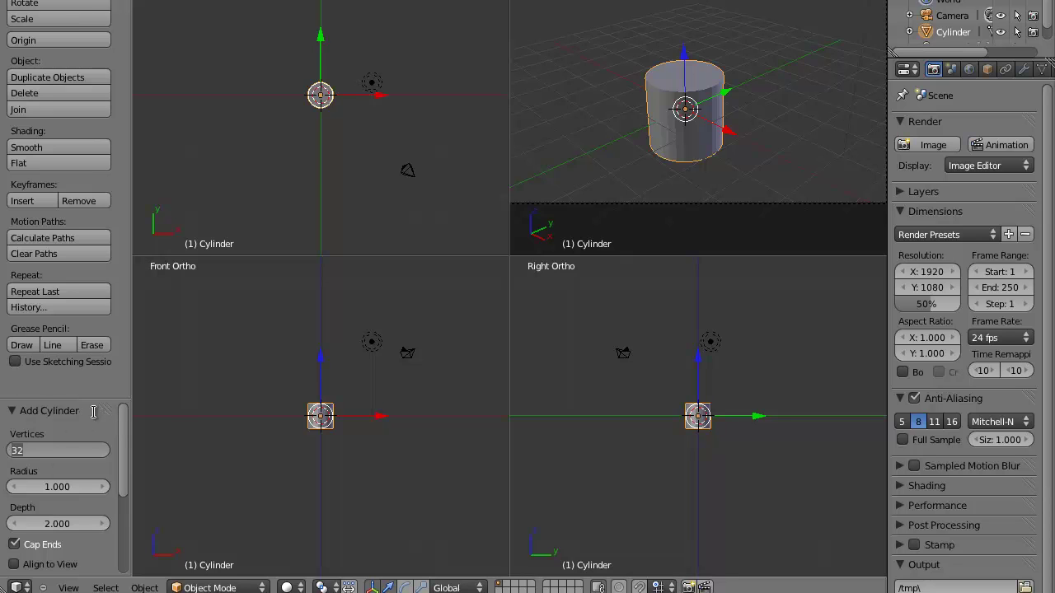
key(BackSpace)
key(BackSpace)
text(8)
key(Return)
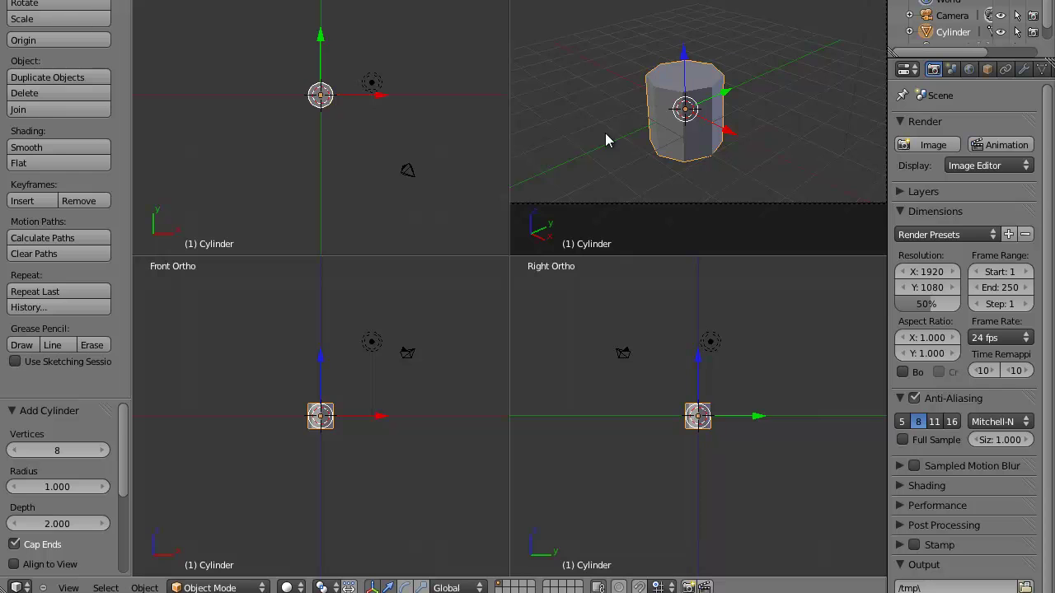
Set the cylinder's radius to 1.498 and depth to 0.262, making a flat octagonal disc.
drag(97, 487, 11, 539)
scroll(341, 452, up, 6)
scroll(370, 153, up, 7)
scroll(729, 474, up, 4)
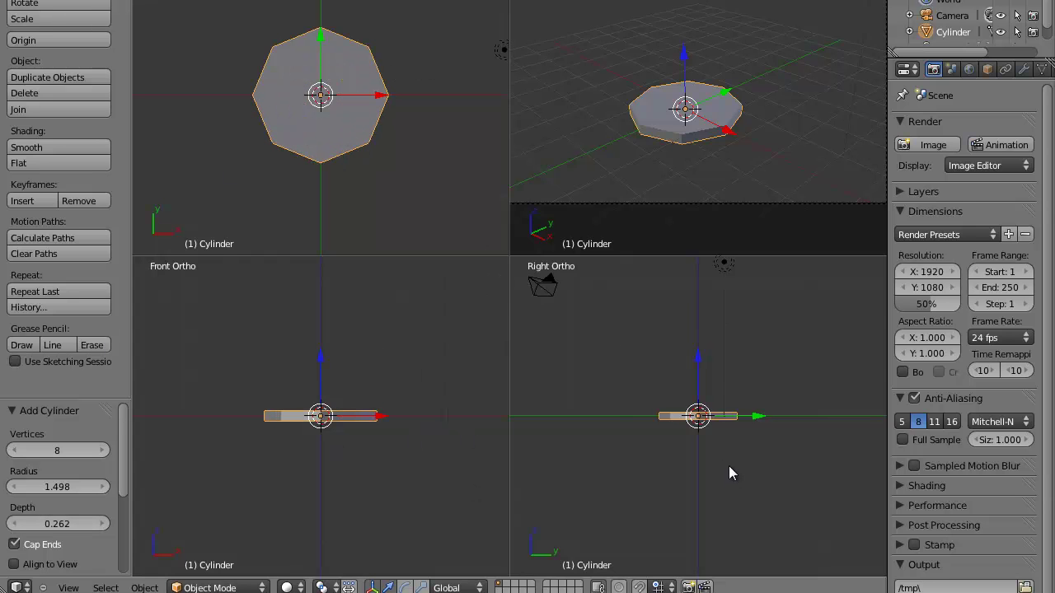
scroll(729, 466, up, 3)
scroll(364, 388, up, 1)
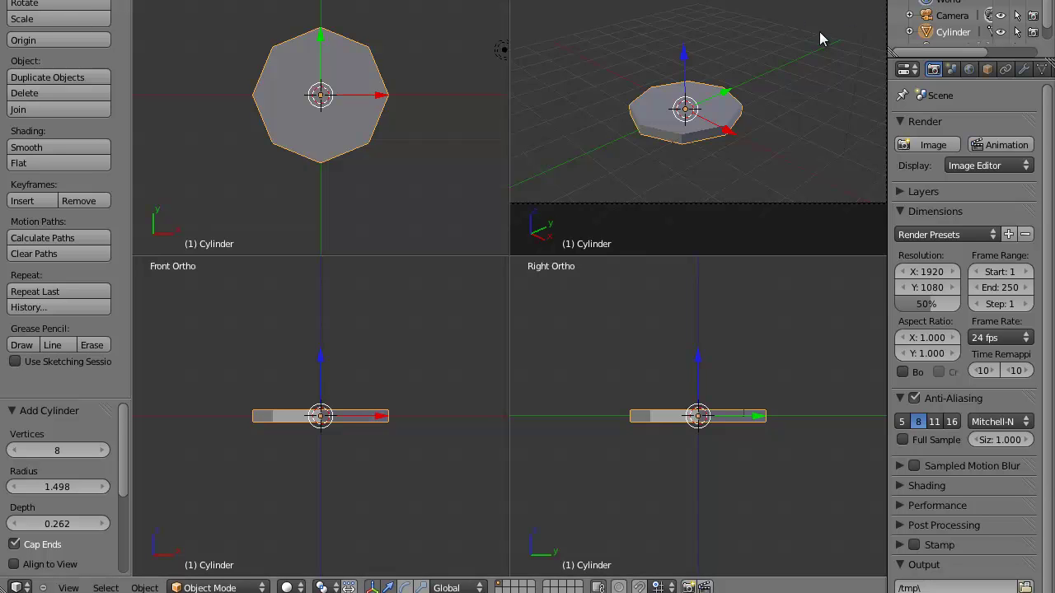
Check the scene through the camera view and reselect the cylinder.
key(KP_0)
right_click(501, 49)
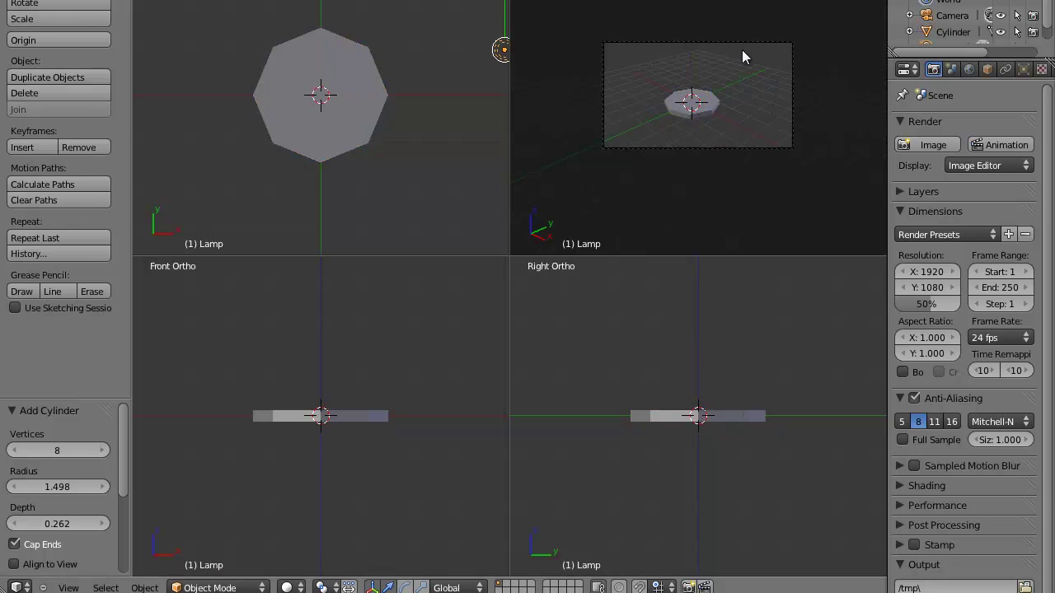
right_click(687, 100)
scroll(685, 106, up, 2)
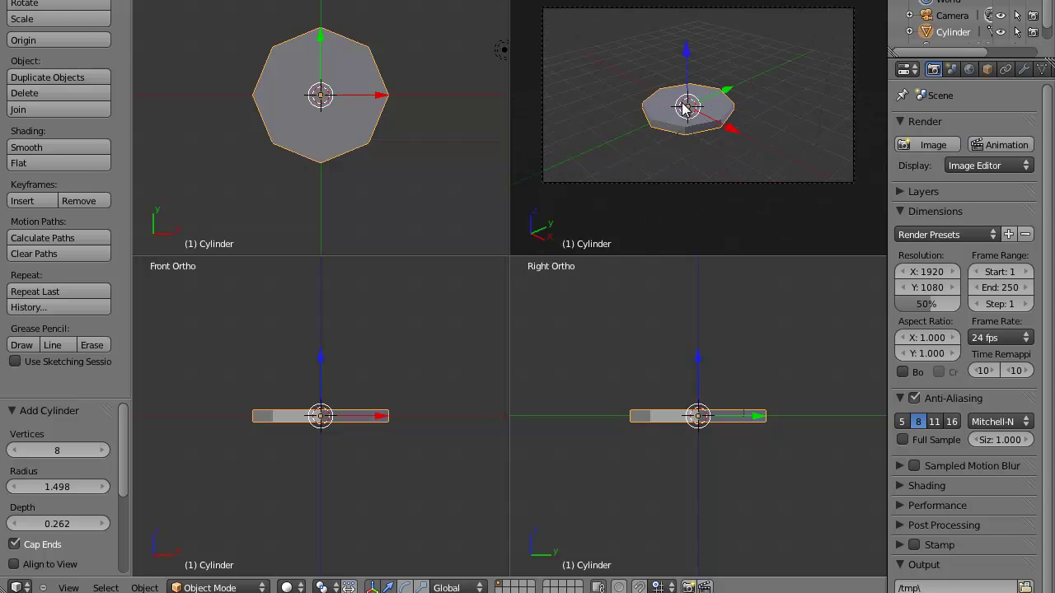
key(KP_0)
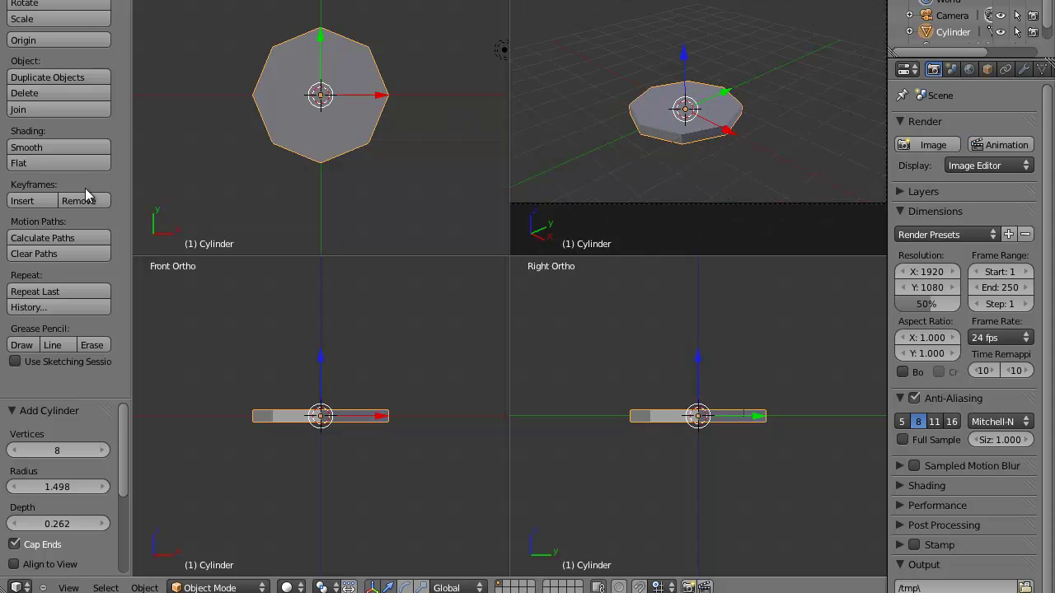
Put the octagonal disc into Edit Mode.
key(Tab)
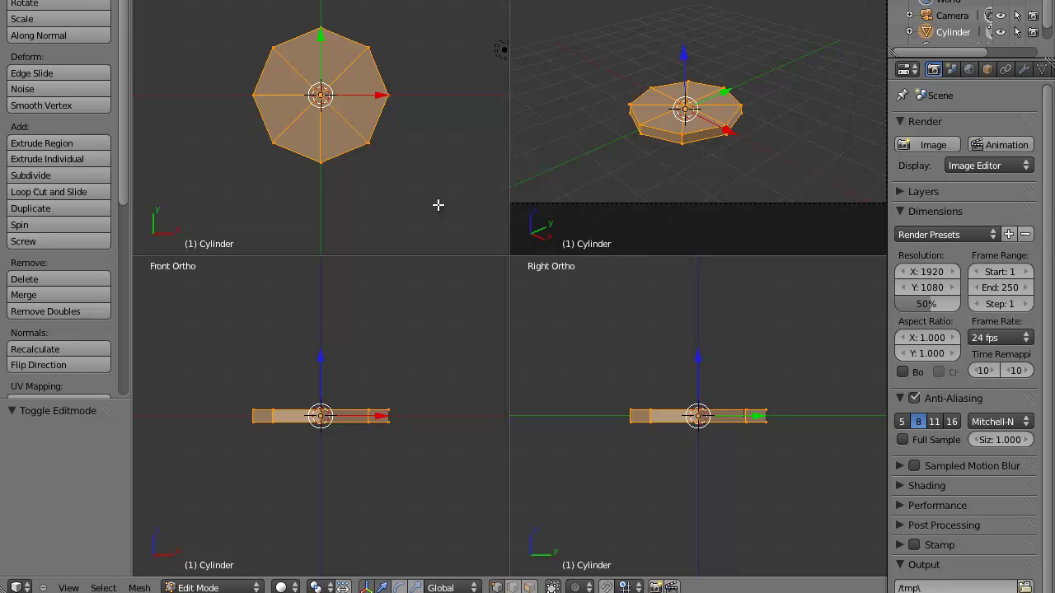
click(233, 590)
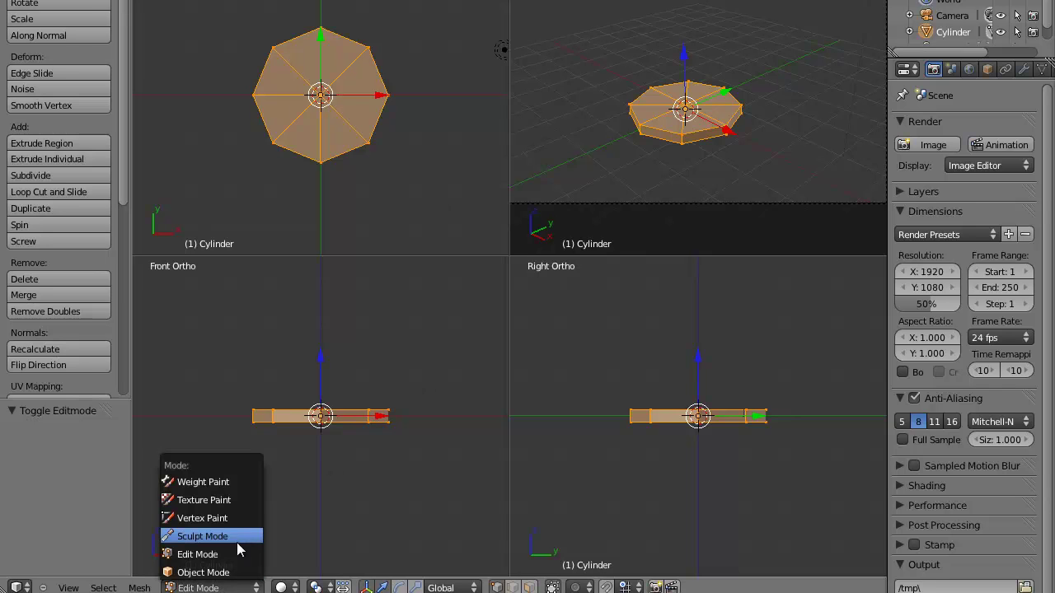
click(239, 554)
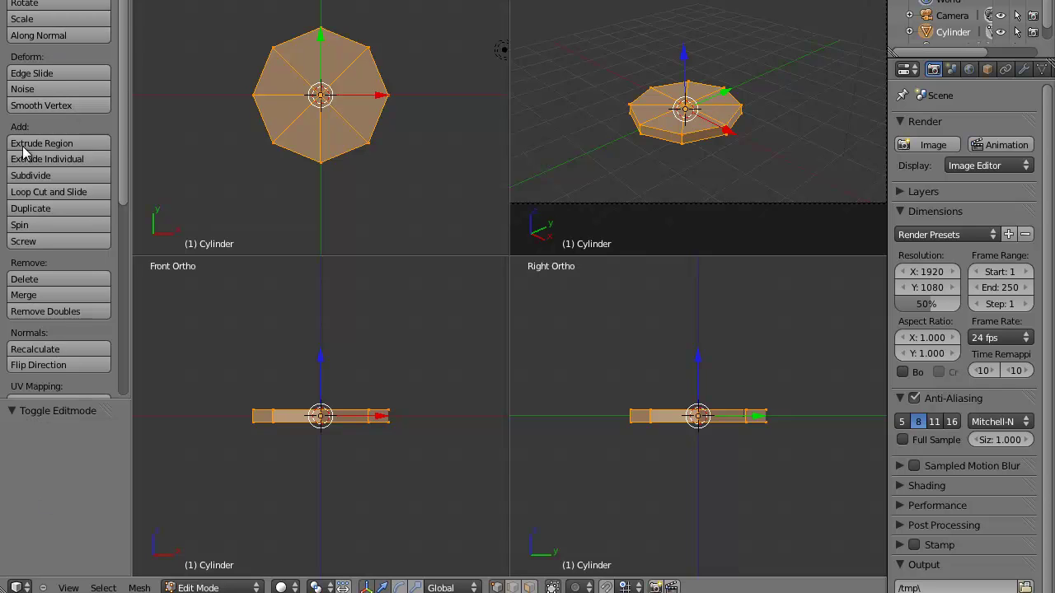
scroll(108, 242, down, 10)
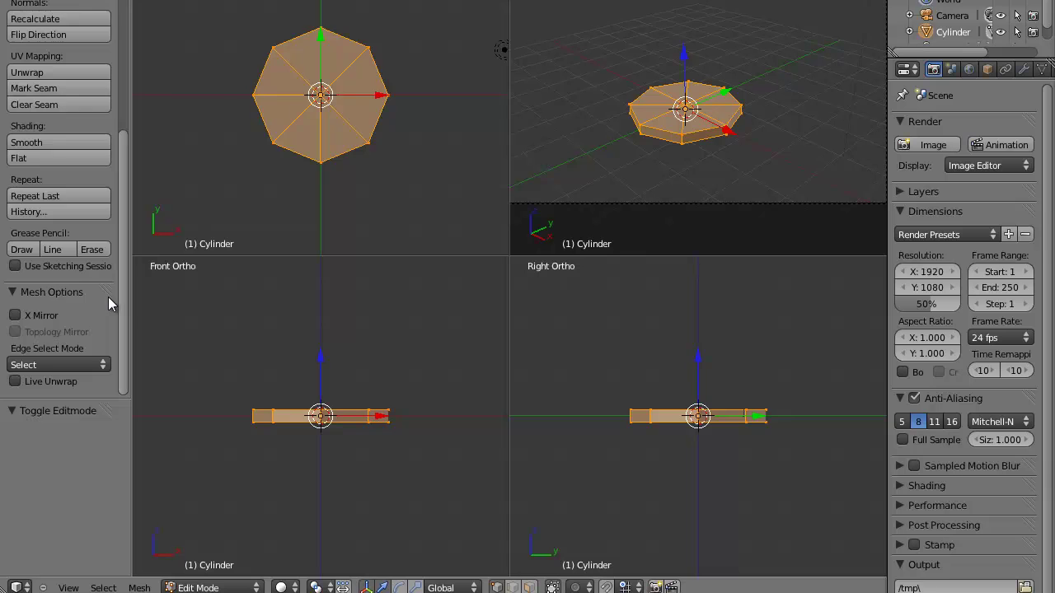
scroll(107, 311, up, 10)
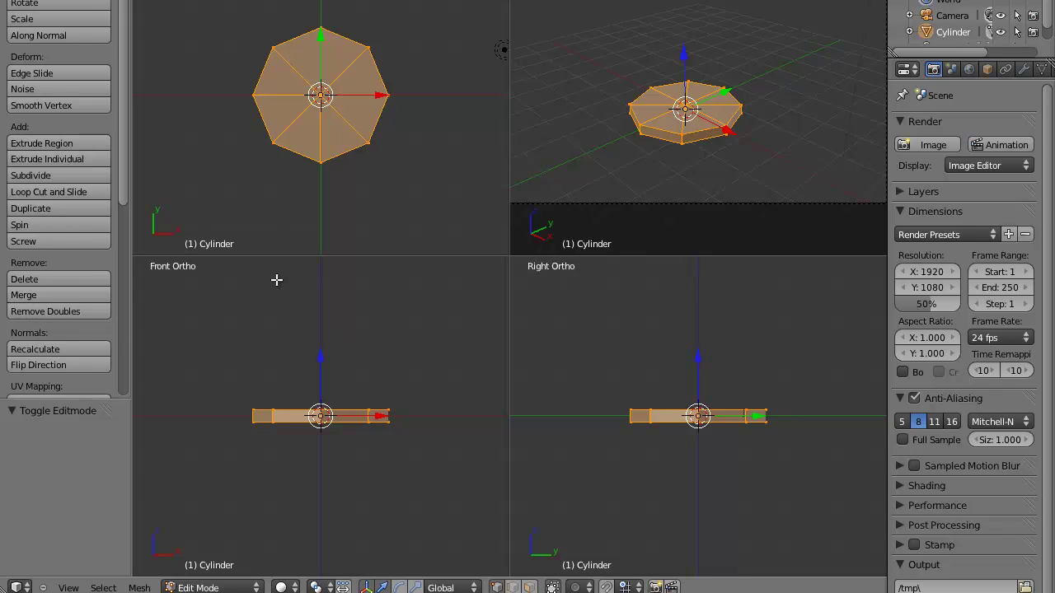
Switch to Face select mode and pick individual triangular faces of the top cap.
key(ctrl+Tab)
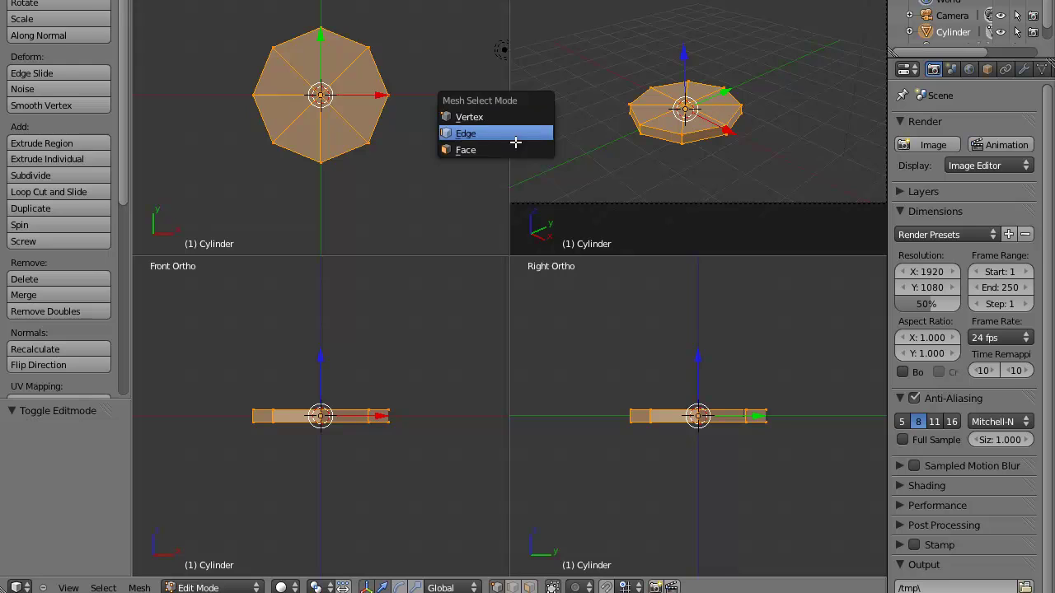
click(505, 146)
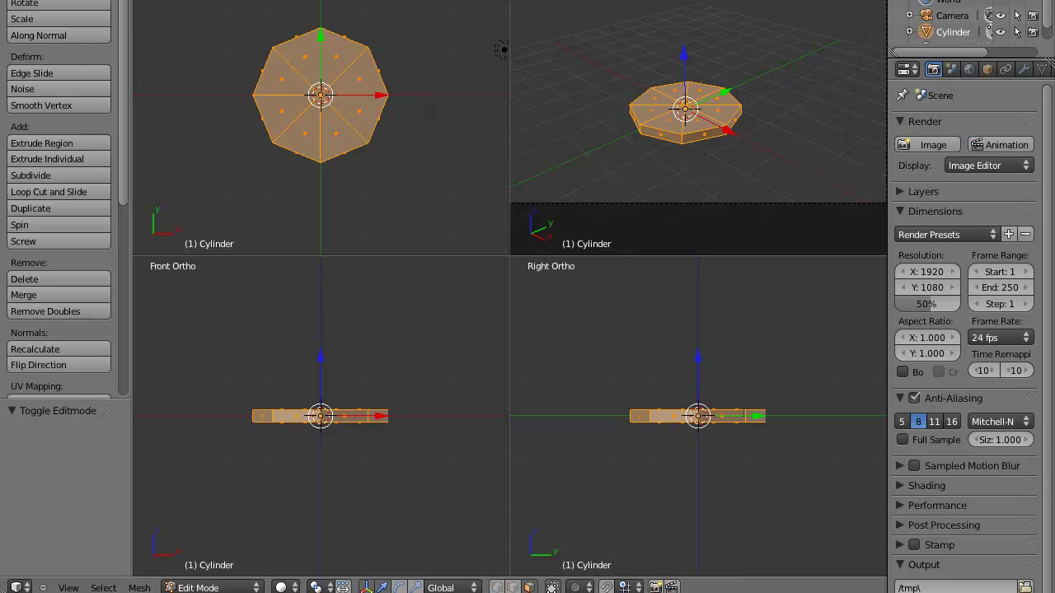
right_click(345, 142)
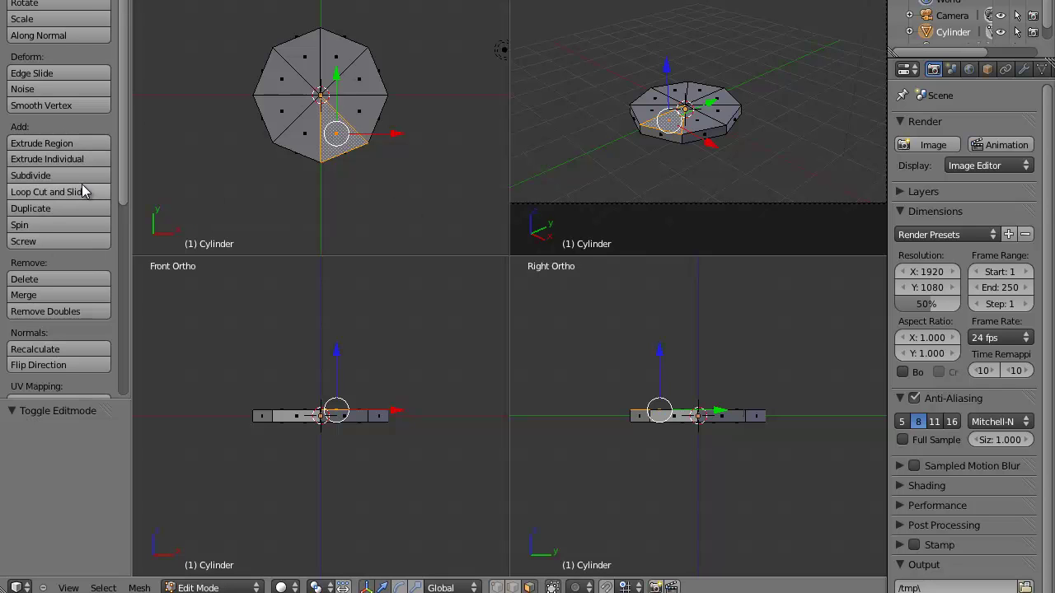
right_click(359, 113)
right_click(341, 63)
right_click(299, 56)
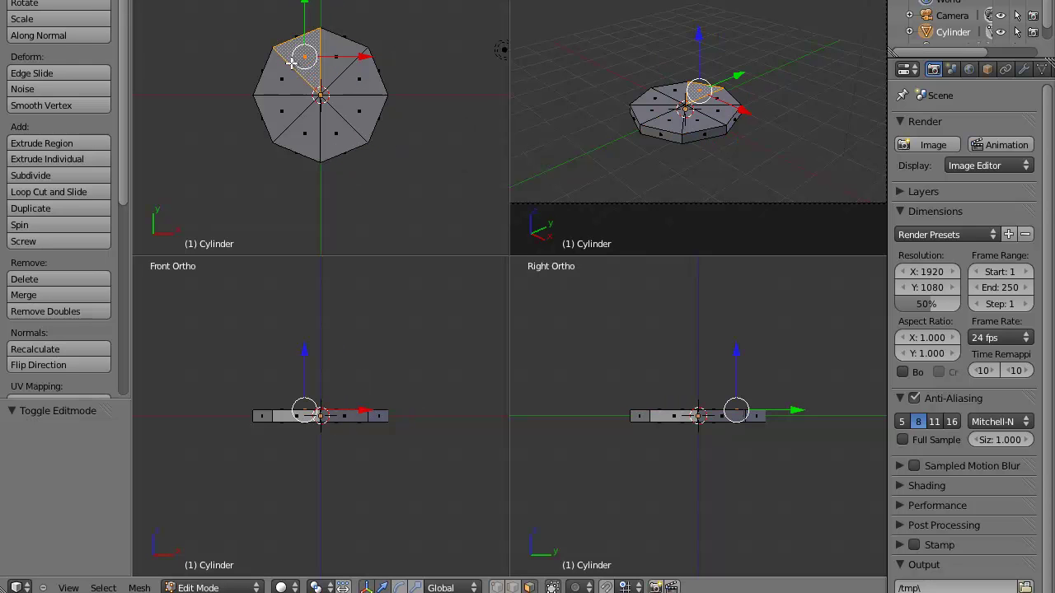
key(ctrl+Tab)
click(283, 65)
Step one by one around the cap's triangular faces, selecting each in turn.
right_click(342, 62)
right_click(356, 82)
right_click(349, 108)
right_click(341, 134)
right_click(305, 132)
right_click(284, 123)
right_click(287, 76)
right_click(299, 61)
right_click(324, 64)
right_click(367, 84)
right_click(362, 123)
right_click(349, 132)
right_click(359, 112)
right_click(363, 82)
right_click(337, 54)
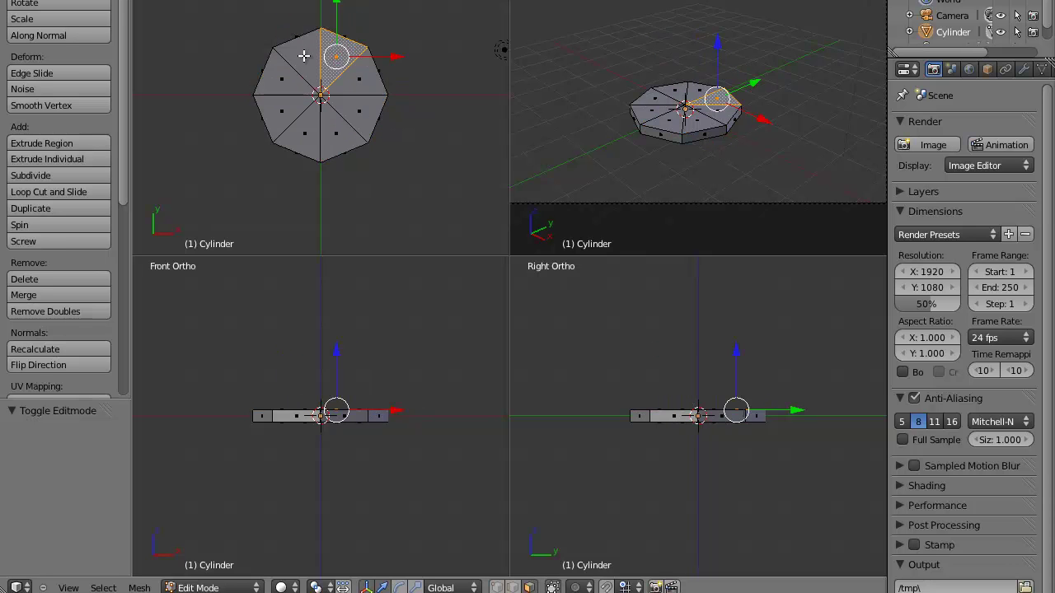
right_click(303, 57)
right_click(286, 83)
Shift-select all eight triangular faces of the top cap, starting from the lower-left face.
right_click(304, 128)
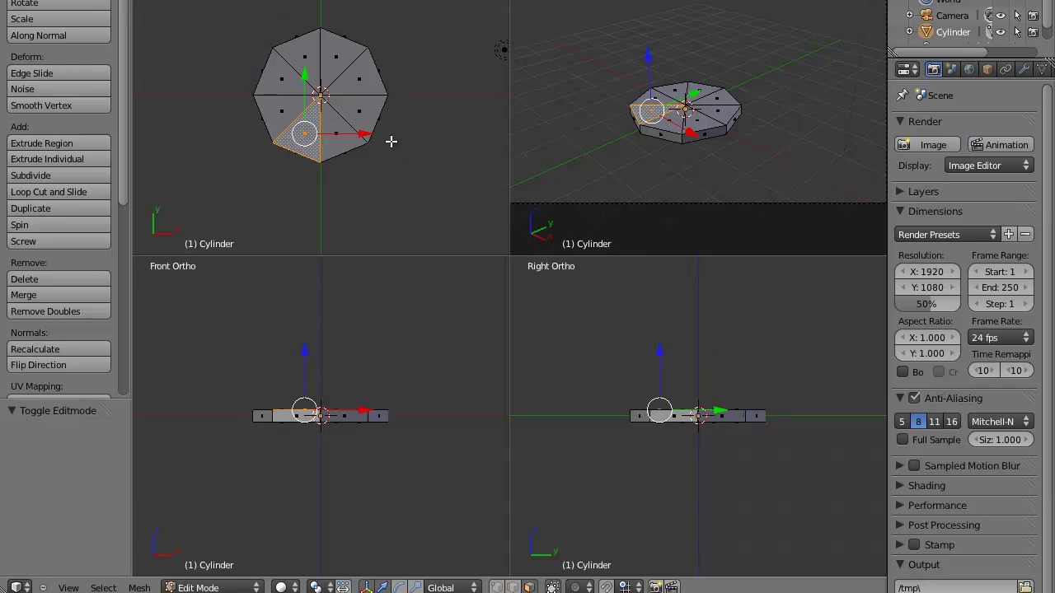
shift+right_click(343, 127)
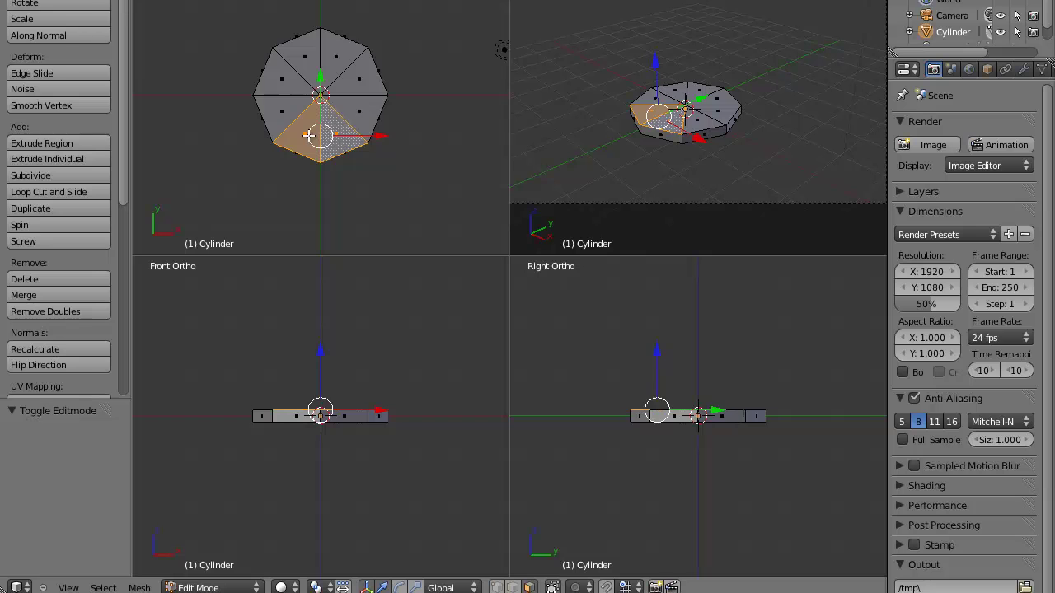
shift+right_click(356, 106)
shift+right_click(360, 74)
shift+right_click(346, 54)
shift+right_click(309, 53)
shift+right_click(291, 70)
shift+right_click(288, 111)
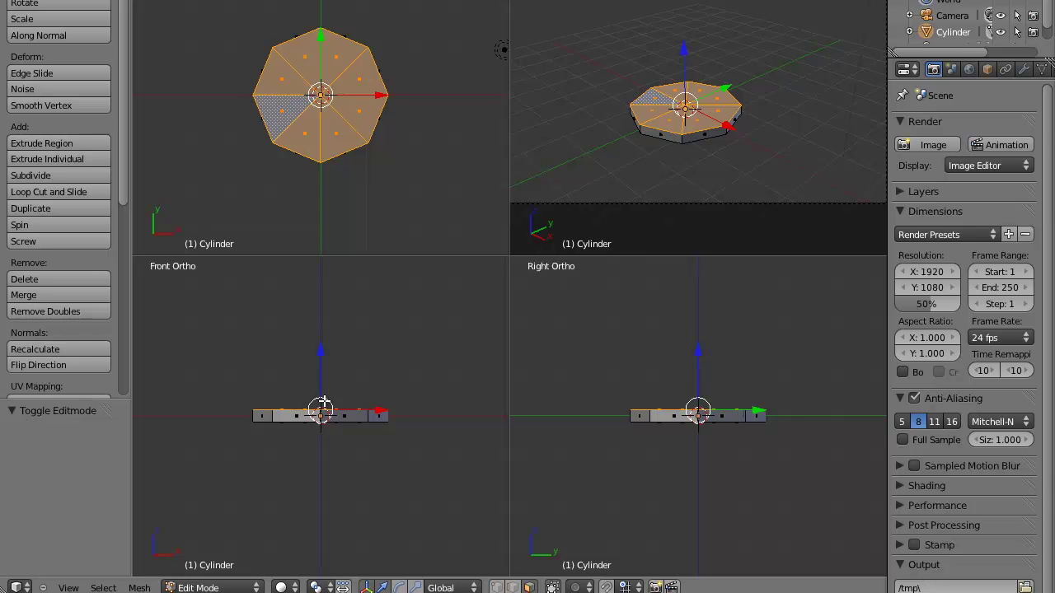
Extrude the top faces up 1.315, then scale them to 0.163 and again to 0.687.
key(e)
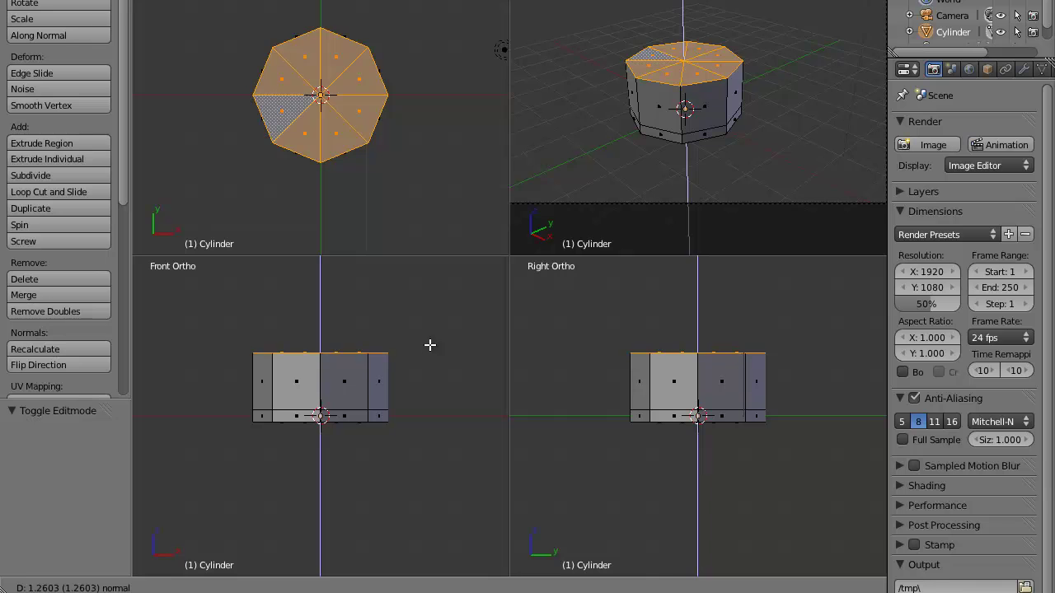
click(429, 342)
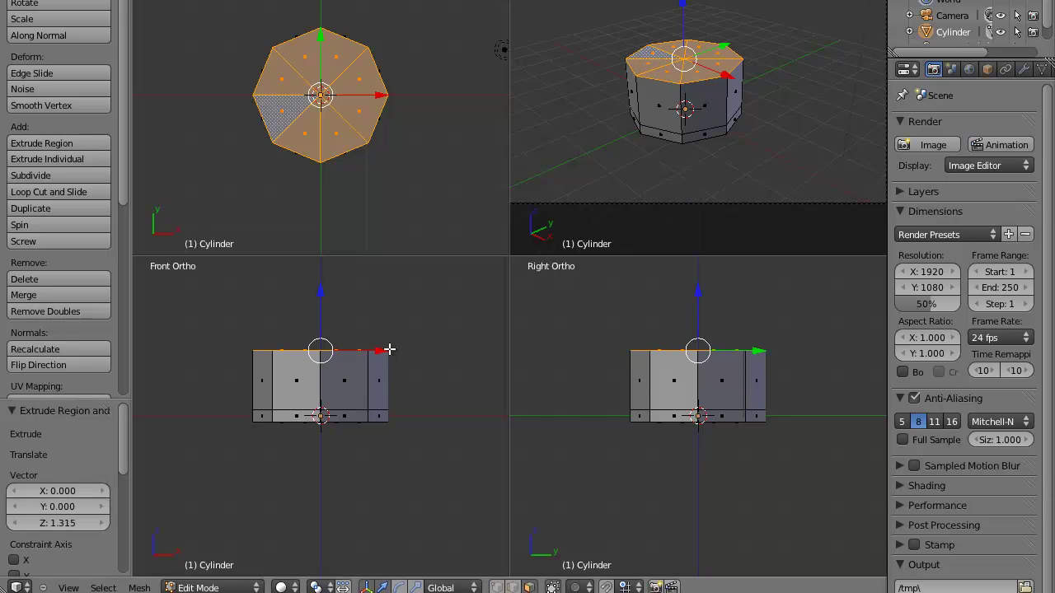
key(s)
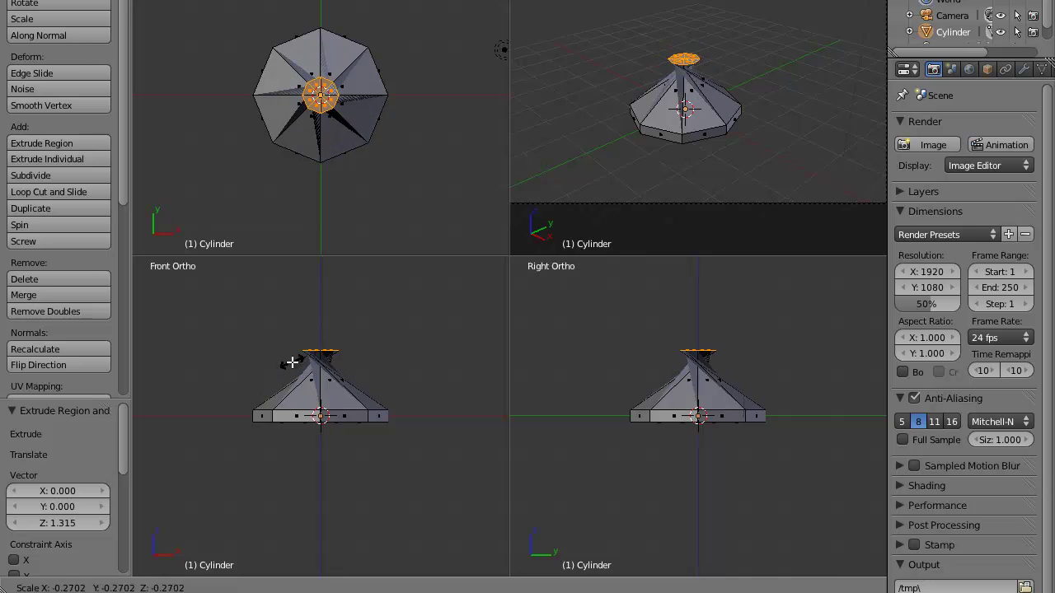
click(333, 367)
scroll(359, 74, up, 7)
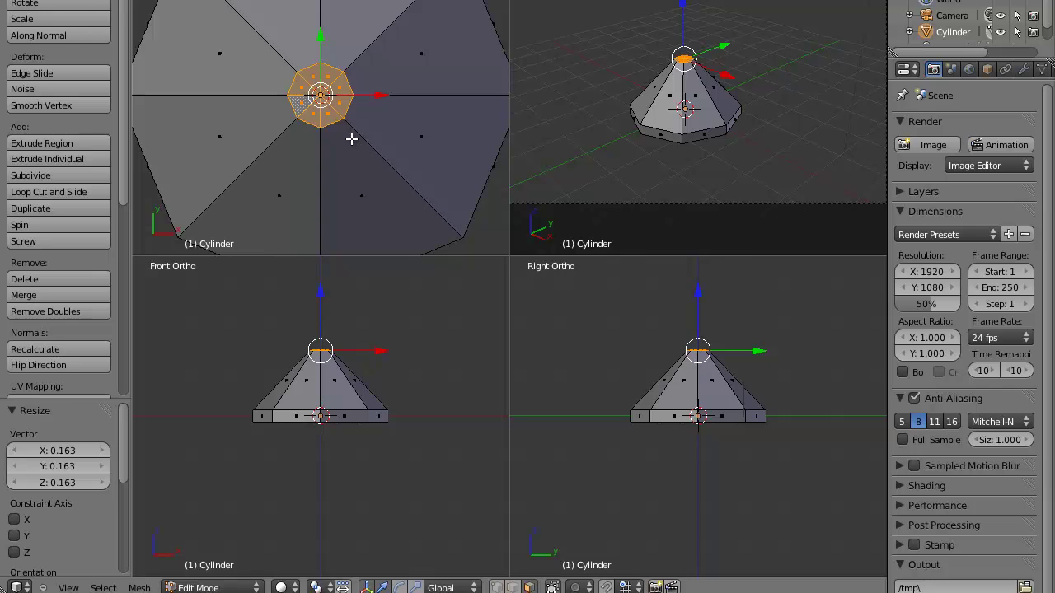
key(s)
click(344, 125)
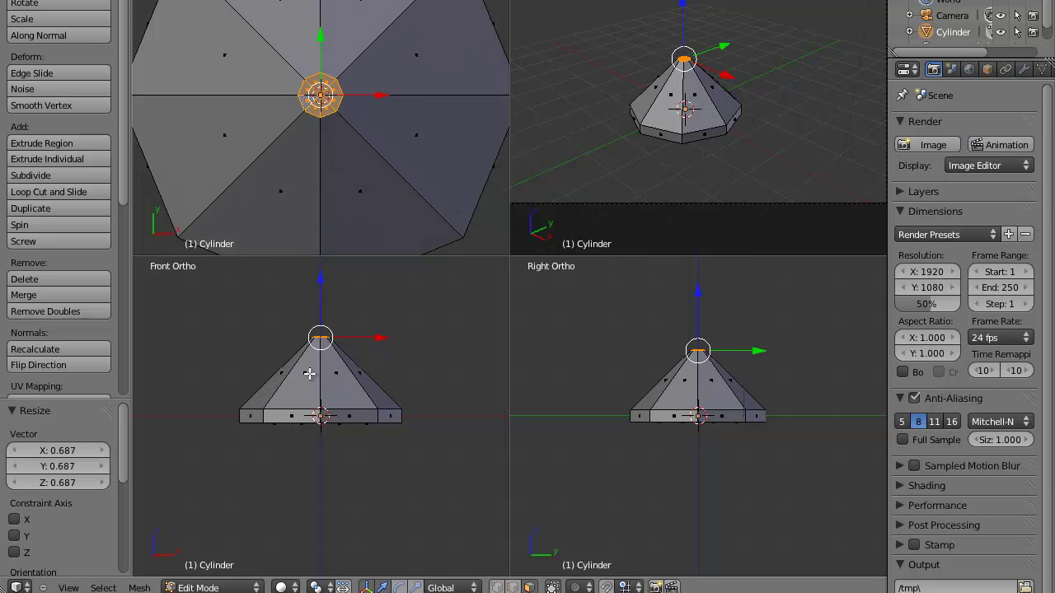
scroll(308, 373, up, 2)
shift+middle_drag(316, 434, 316, 473)
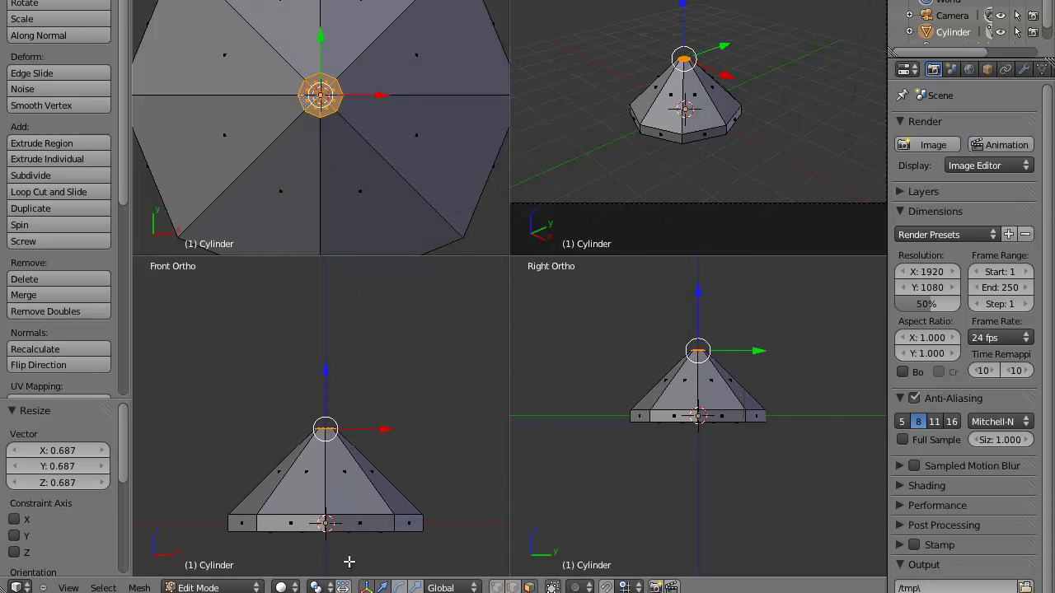
Lower the top by 0.241 along Z and extrude a tall stem column upward.
key(g)
key(z)
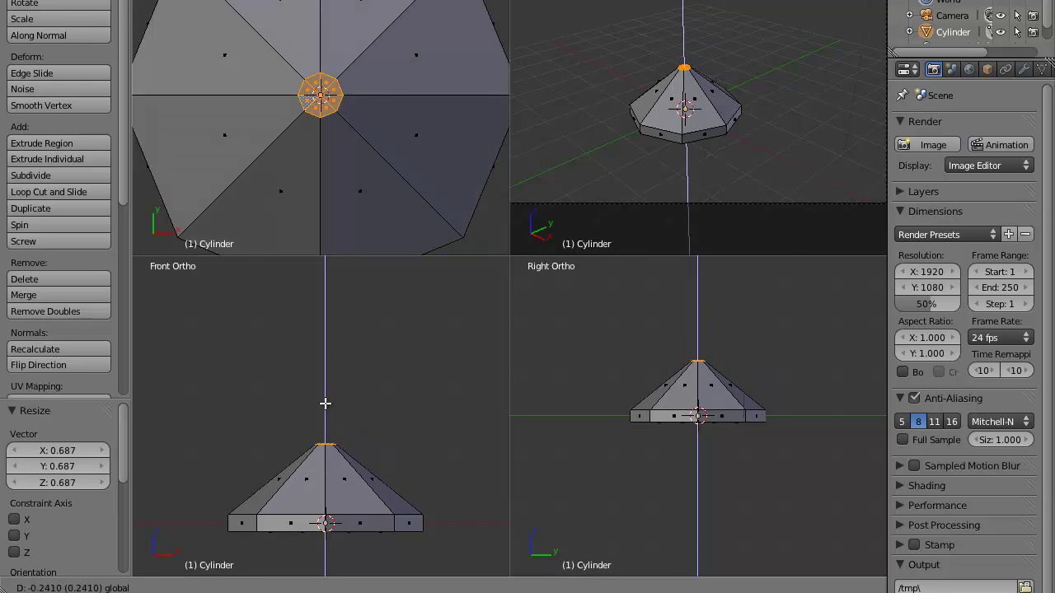
click(323, 449)
scroll(370, 476, down, 3)
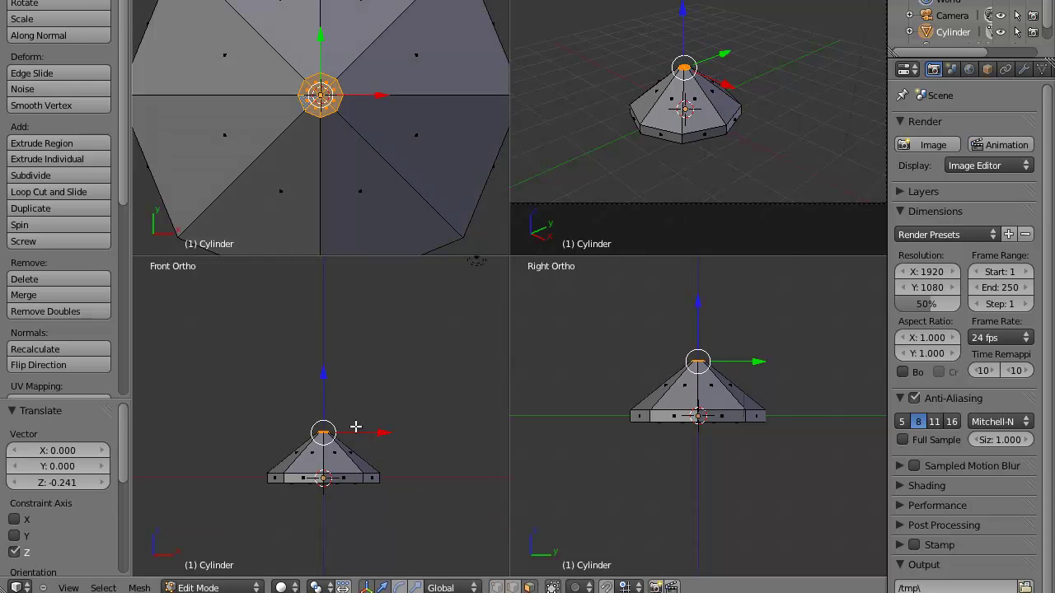
key(e)
click(354, 169)
scroll(387, 385, down, 5)
shift+scroll(348, 371, up, 3)
Adjust the stem top's height along Z, shortening it and then nudging it up.
key(g)
key(z)
click(329, 349)
shift+scroll(351, 387, down, 1)
key(g)
key(z)
click(326, 338)
Extrude a 2.197 segment above the stem and scale it by 8.045 into the bowl.
key(e)
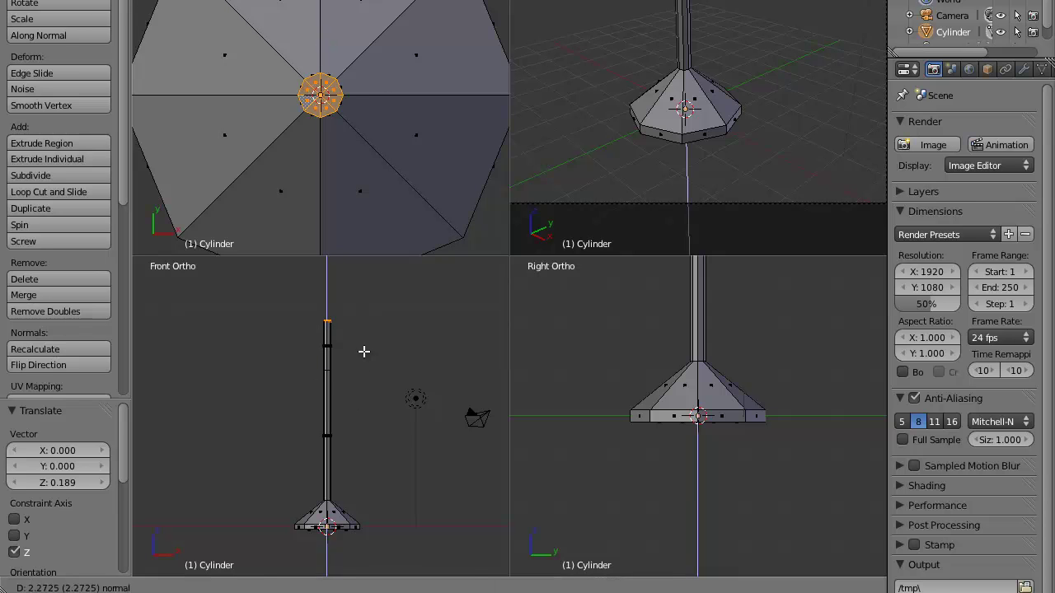
click(364, 353)
key(s)
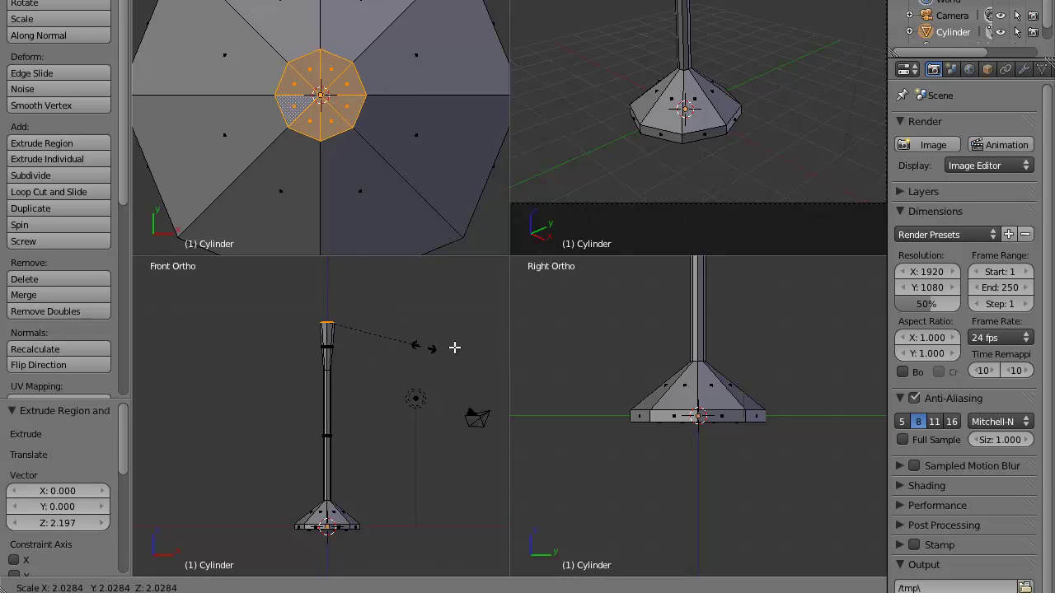
click(722, 329)
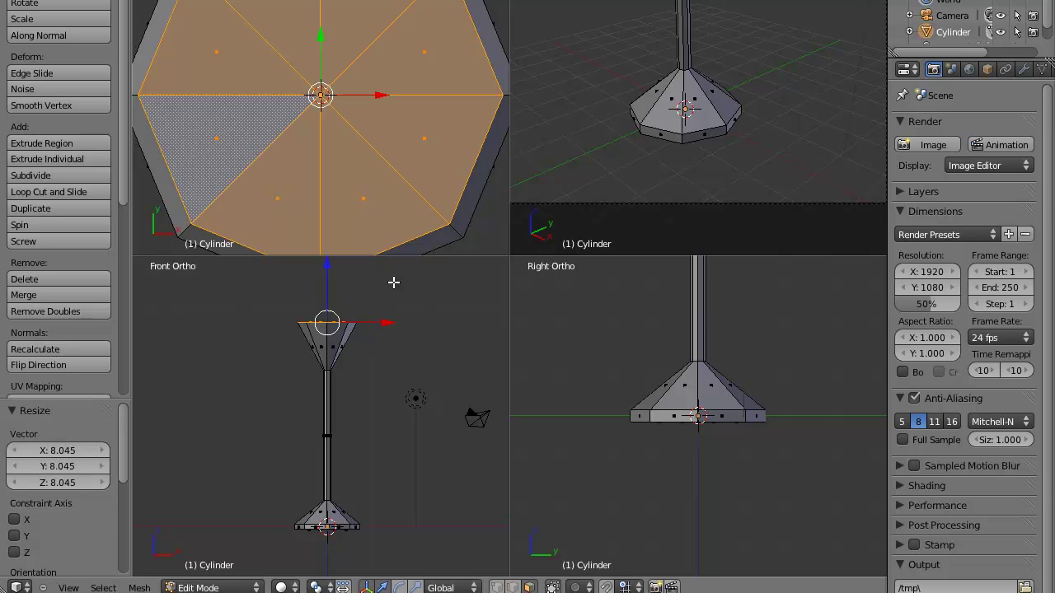
shift+scroll(338, 321, up, 2)
scroll(348, 167, down, 2)
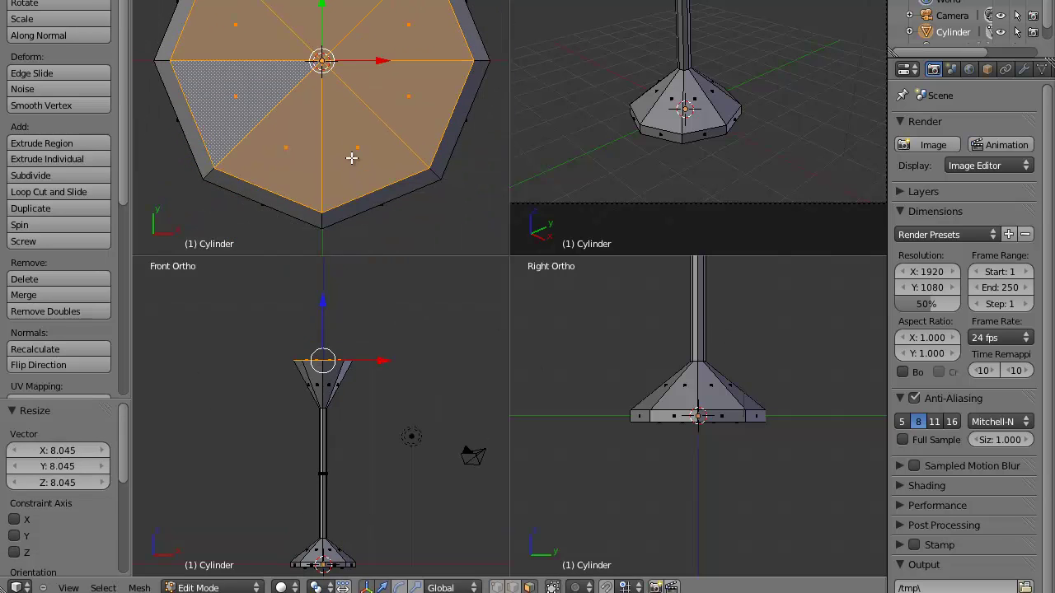
shift+middle_drag(344, 97, 338, 129)
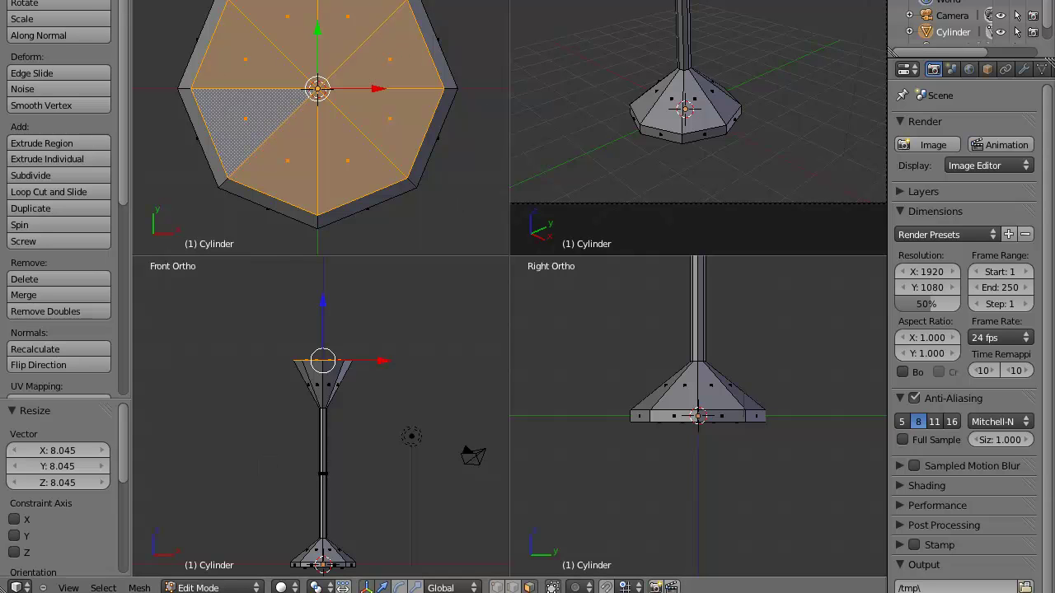
key(Tab)
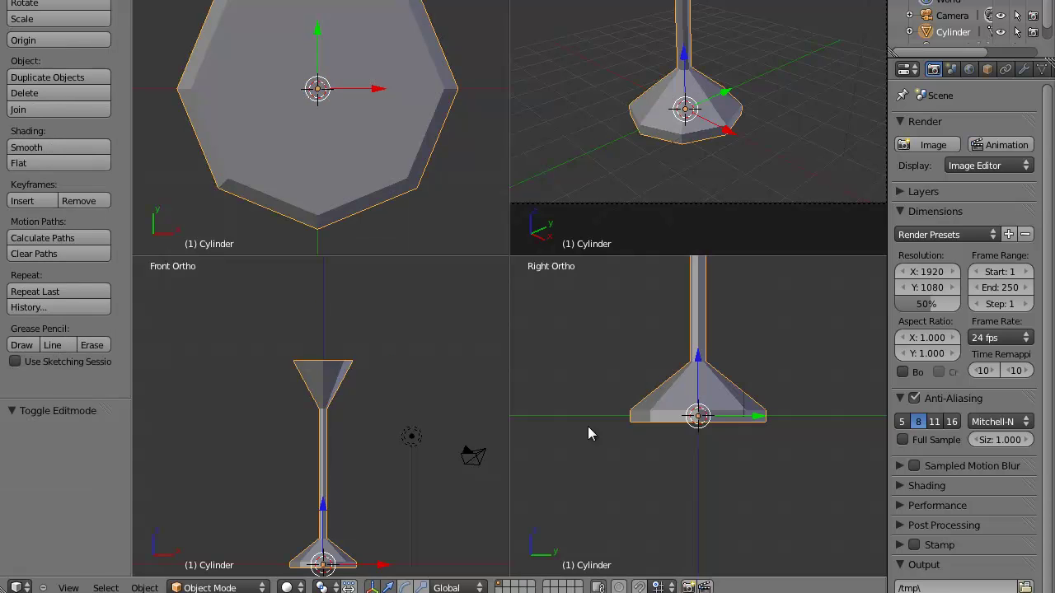
key(s)
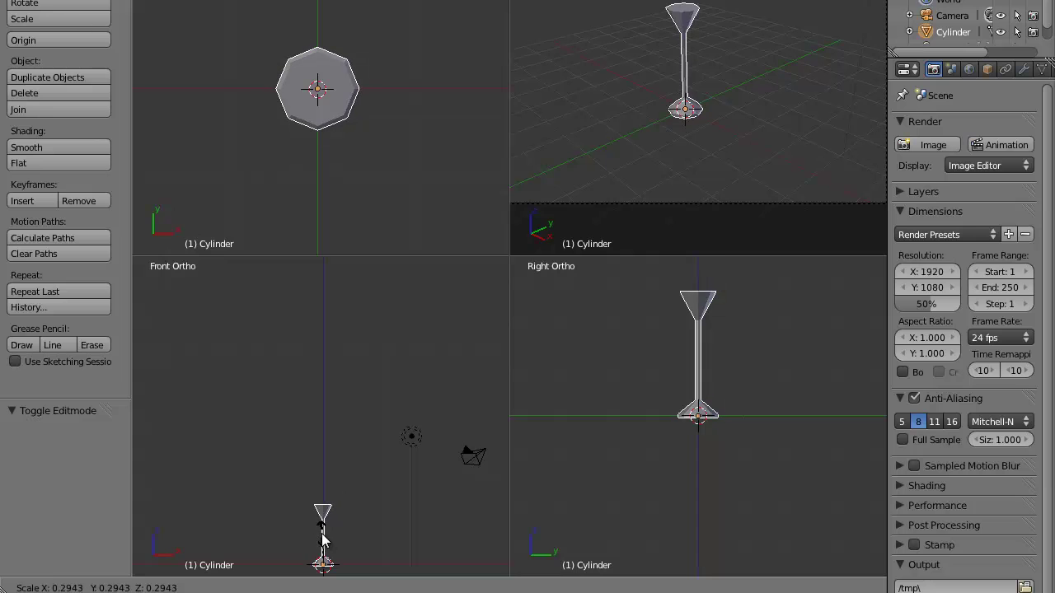
click(322, 532)
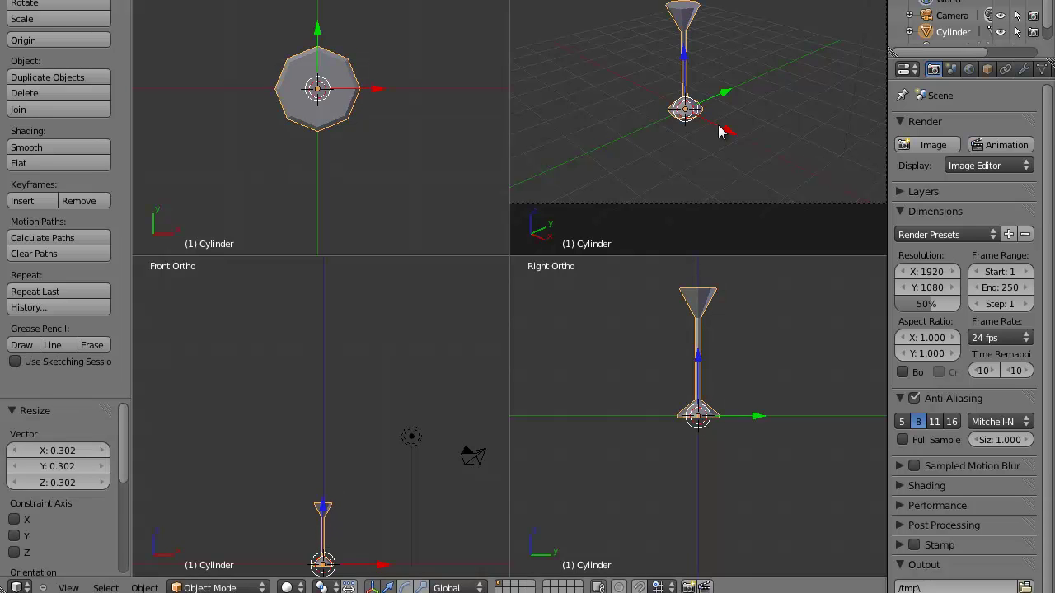
key(g)
key(x)
click(772, 136)
key(g)
key(y)
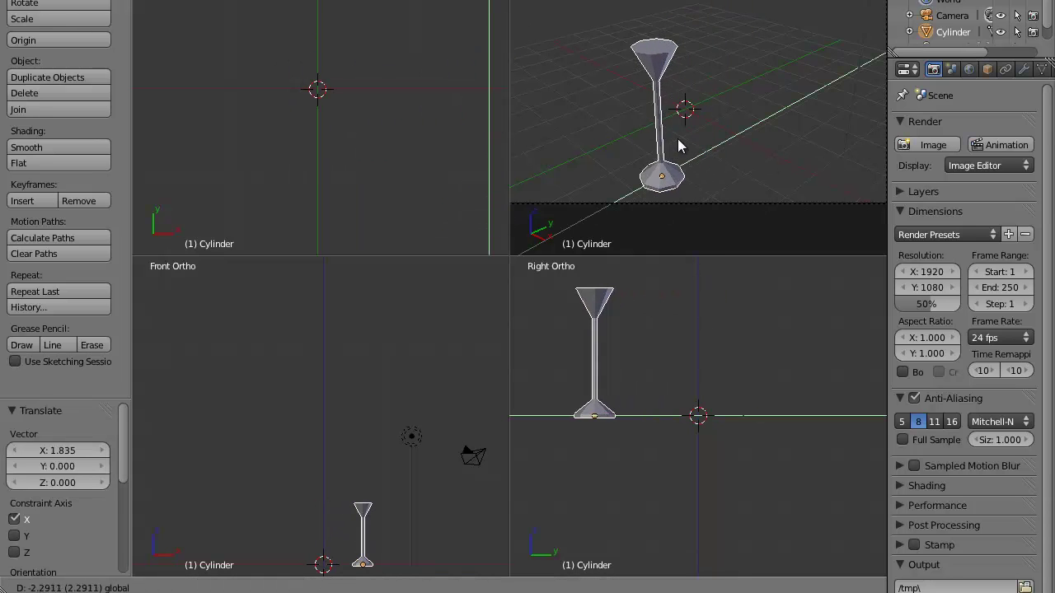
click(696, 149)
shift+middle_drag(399, 192, 277, 35)
shift+scroll(340, 346, down, 5)
scroll(723, 475, up, 6)
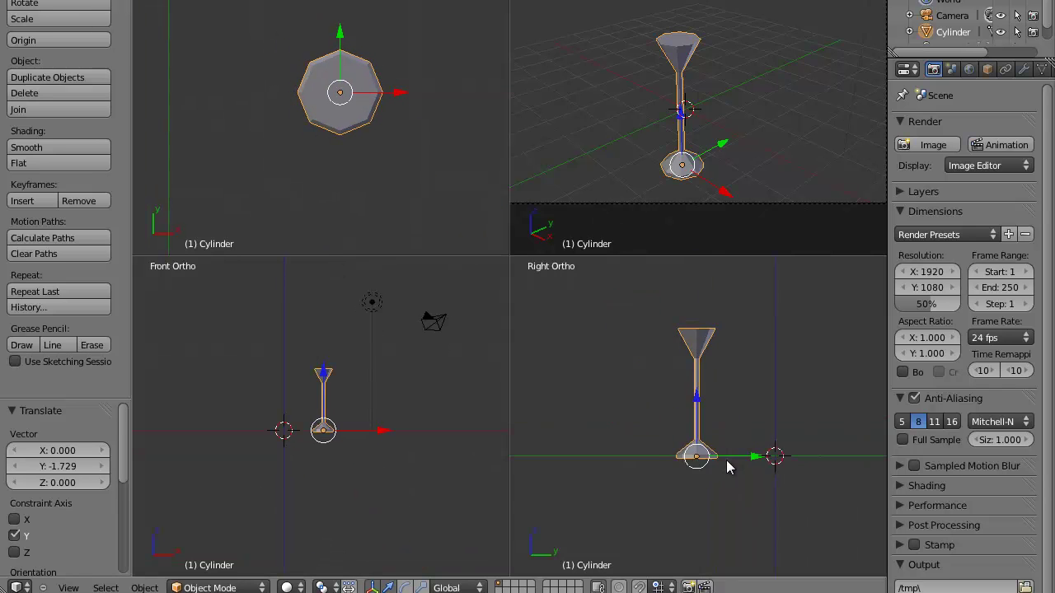
shift+scroll(378, 367, up, 3)
scroll(379, 377, up, 6)
shift+scroll(394, 379, down, 1)
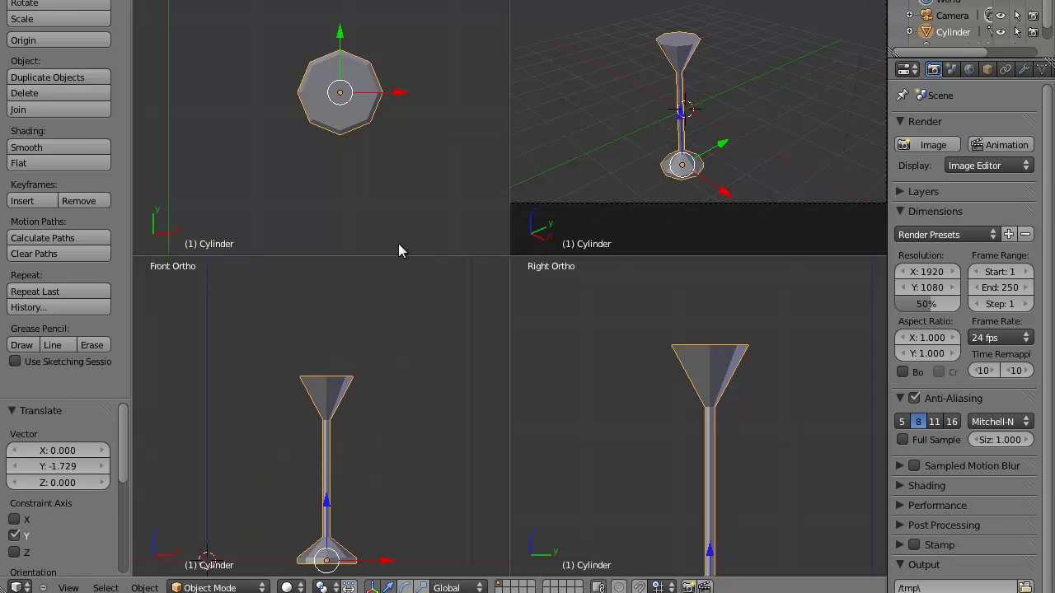
ctrl+scroll(391, 148, down, 1)
shift+scroll(391, 144, down, 1)
shift+scroll(384, 189, up, 3)
ctrl+scroll(346, 224, down, 2)
ctrl+scroll(356, 222, up, 1)
shift+scroll(356, 222, up, 1)
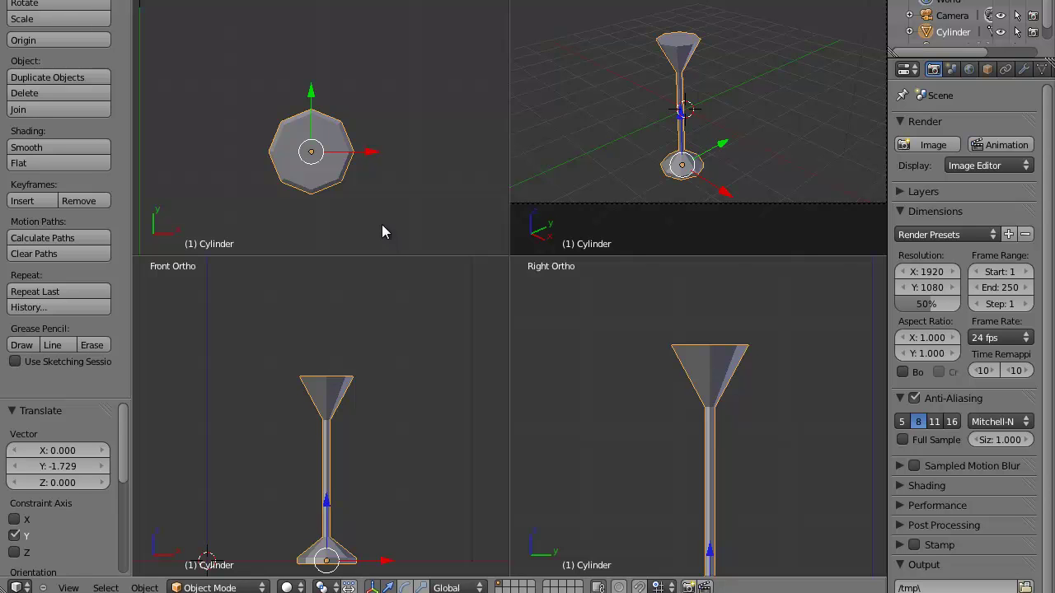
shift+middle_drag(369, 144, 380, 113)
scroll(442, 129, up, 2)
shift+scroll(382, 368, down, 2)
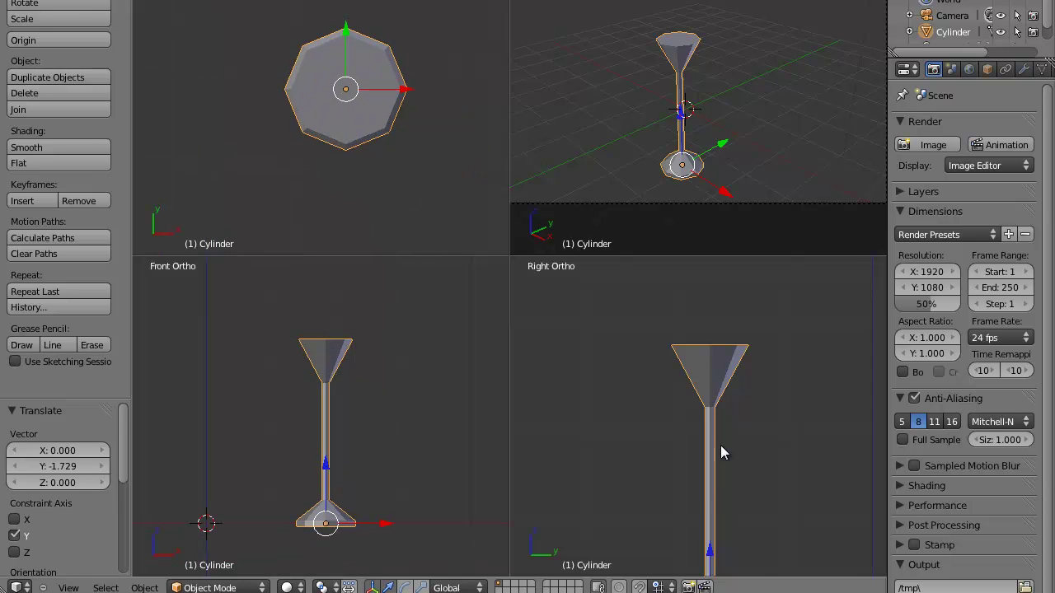
shift+scroll(748, 398, down, 2)
scroll(391, 380, up, 3)
shift+scroll(390, 412, up, 2)
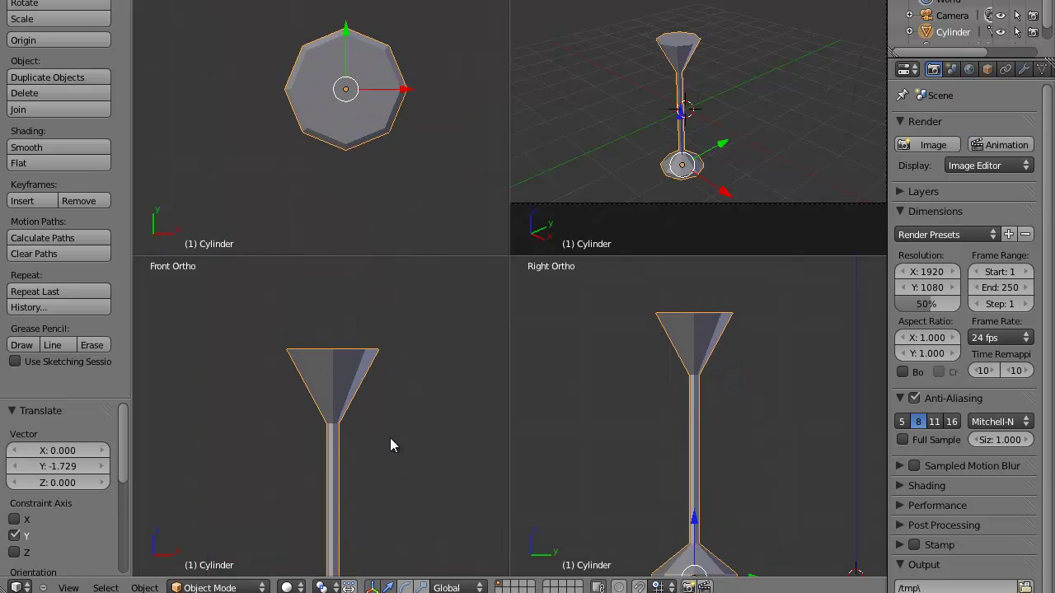
In Edit Mode, extrude the top face up twice (second by 0.285) and scale it to 0.885.
key(Tab)
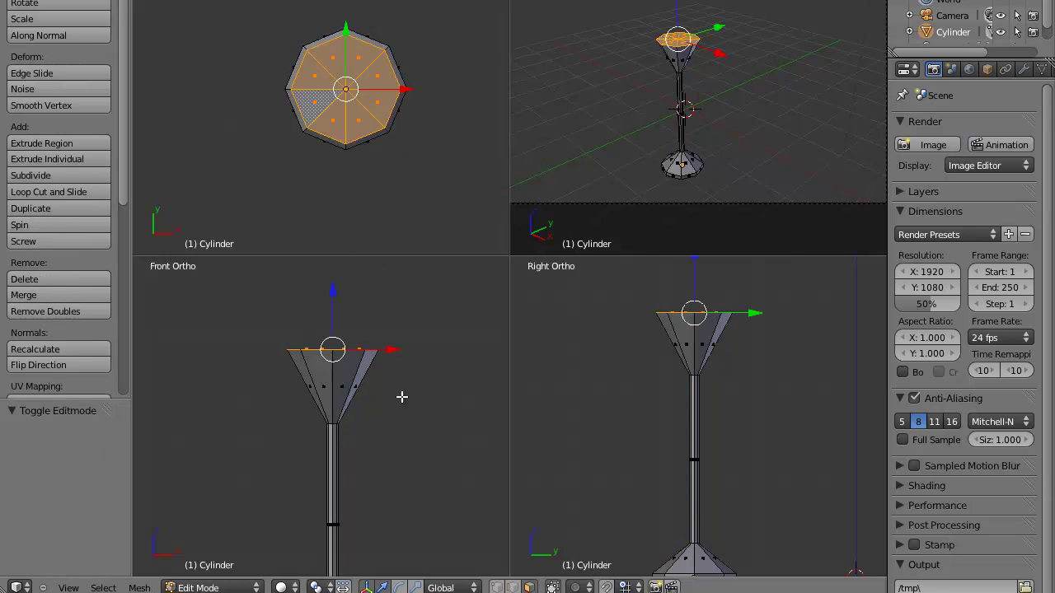
key(e)
click(385, 337)
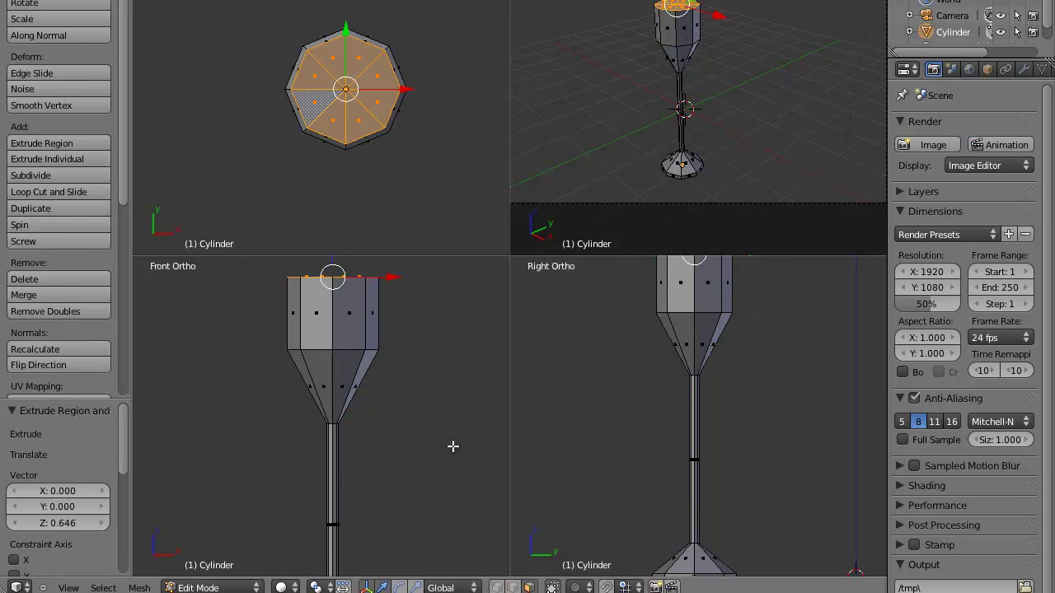
scroll(418, 464, down, 2)
shift+middle_drag(417, 456, 414, 423)
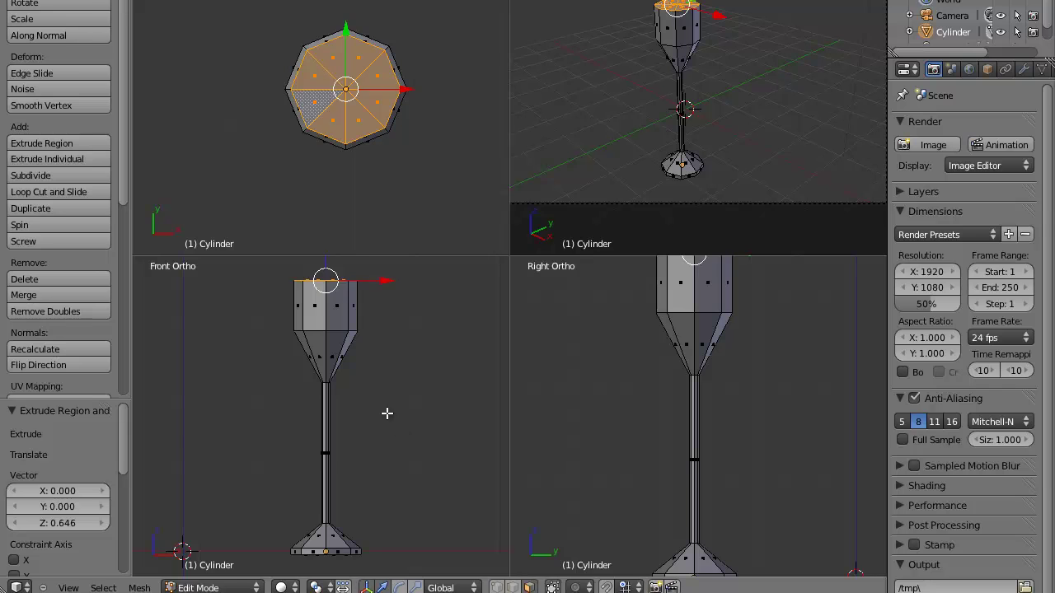
key(e)
click(381, 388)
key(s)
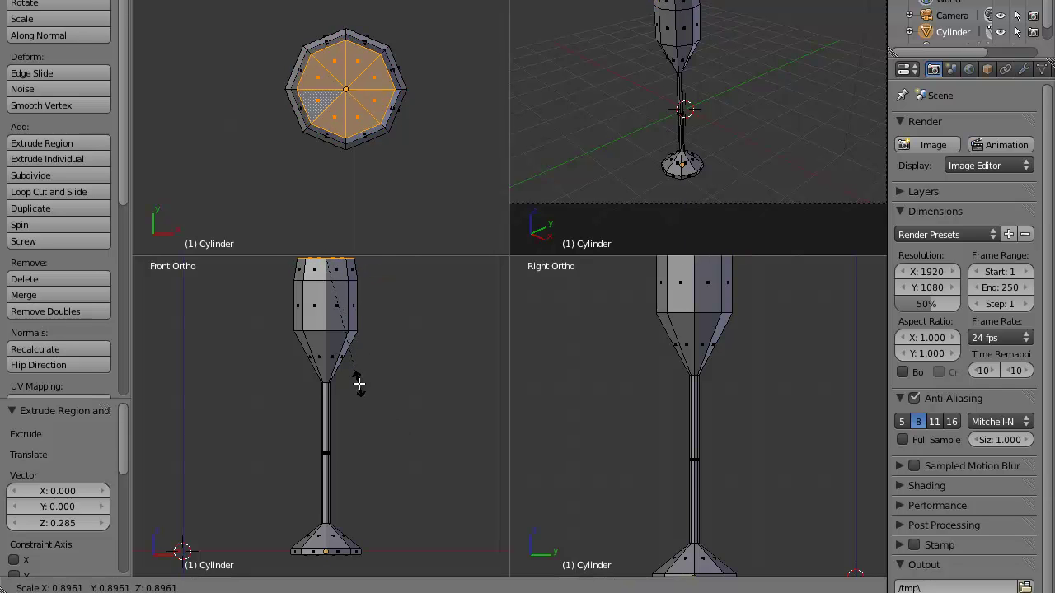
click(359, 382)
shift+middle_drag(366, 329, 361, 376)
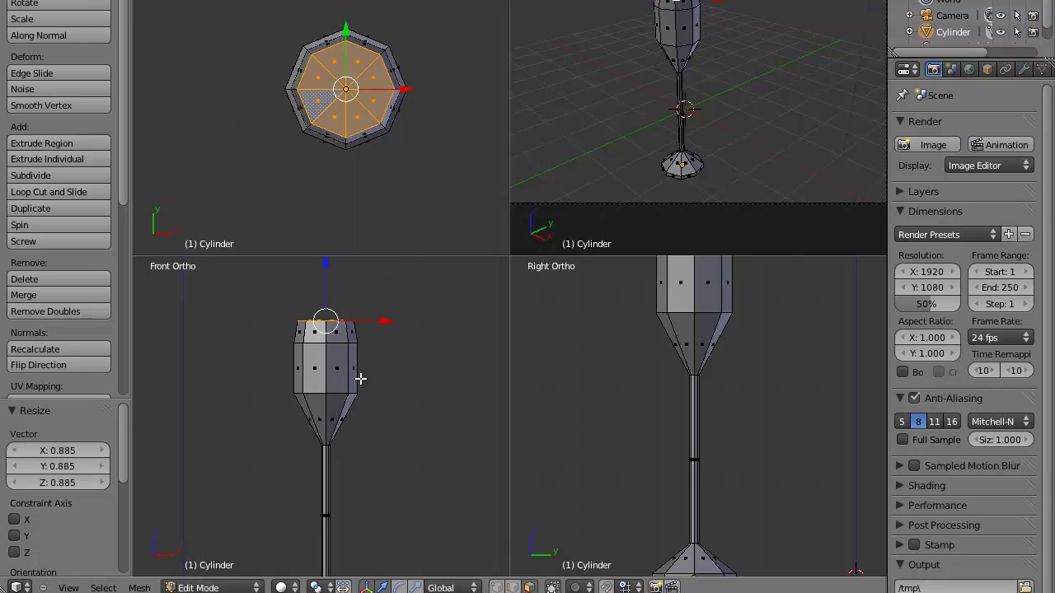
ctrl+middle_drag(381, 319, 366, 378)
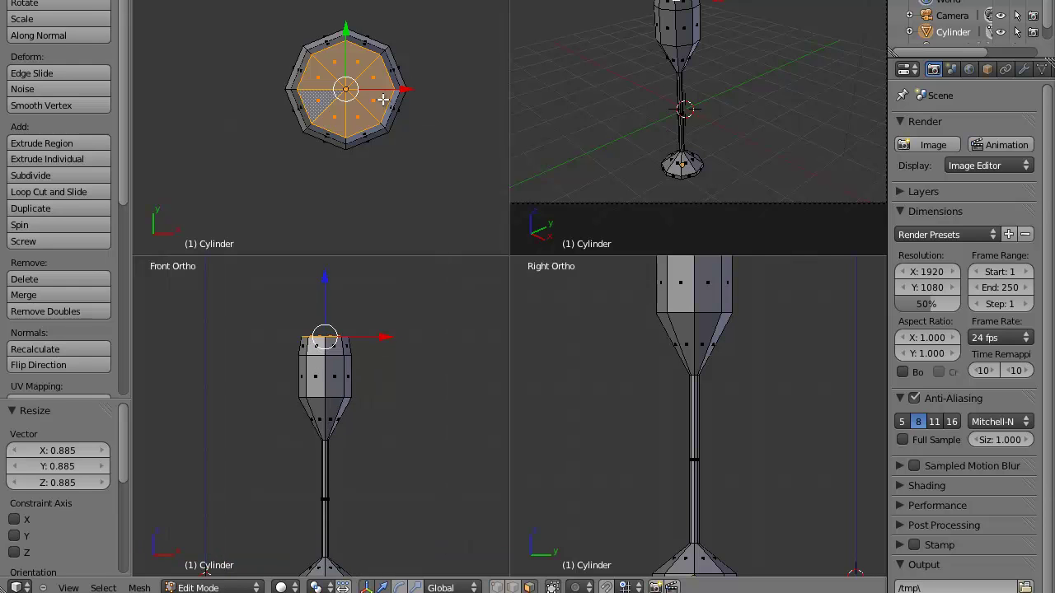
Extrude the top face in place and scale it to 0.934, then to 0.979.
key(e)
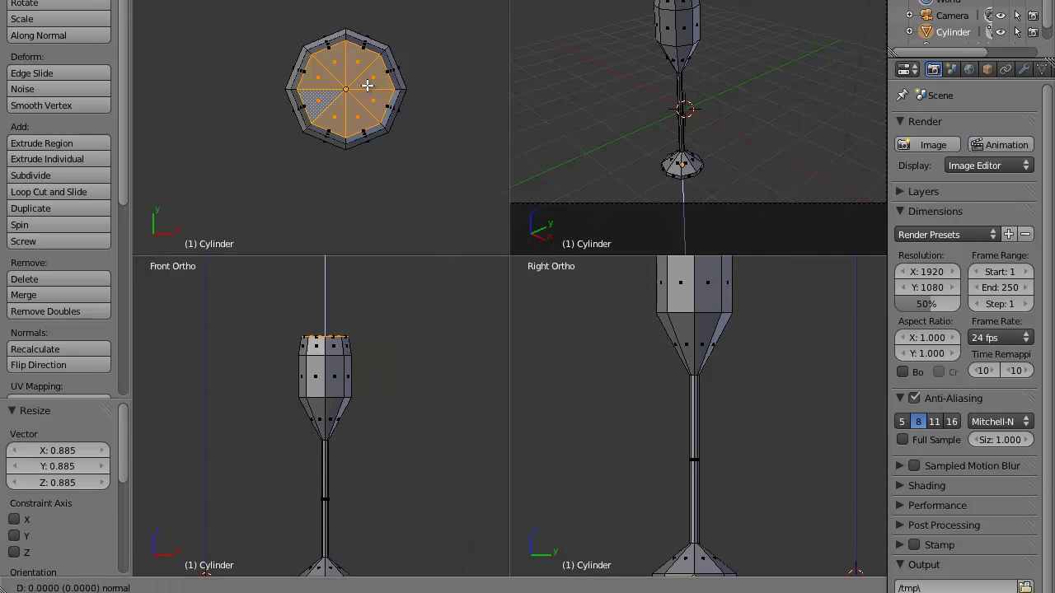
click(368, 86)
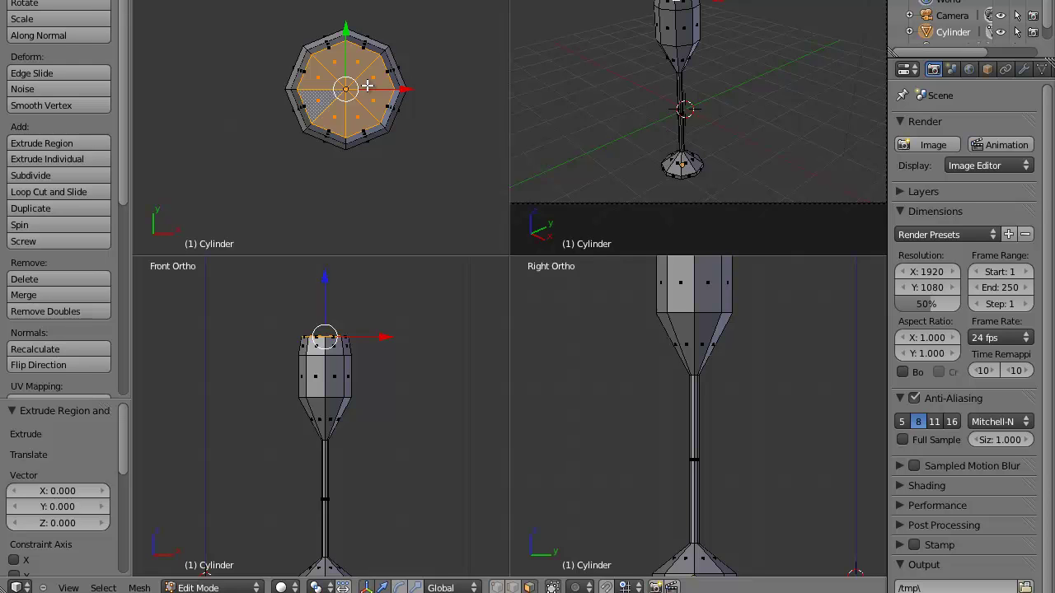
key(s)
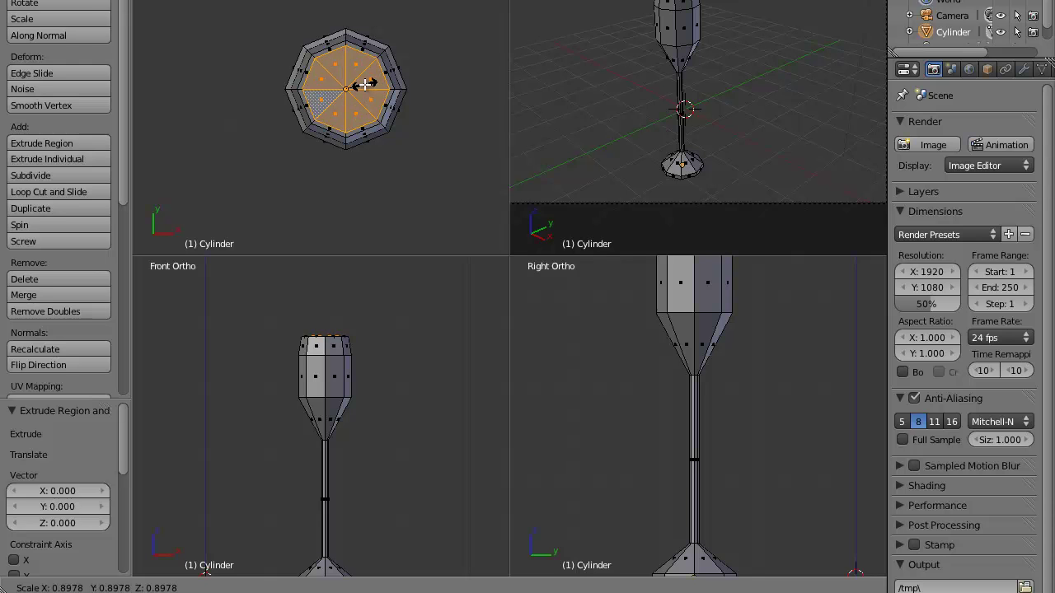
click(365, 85)
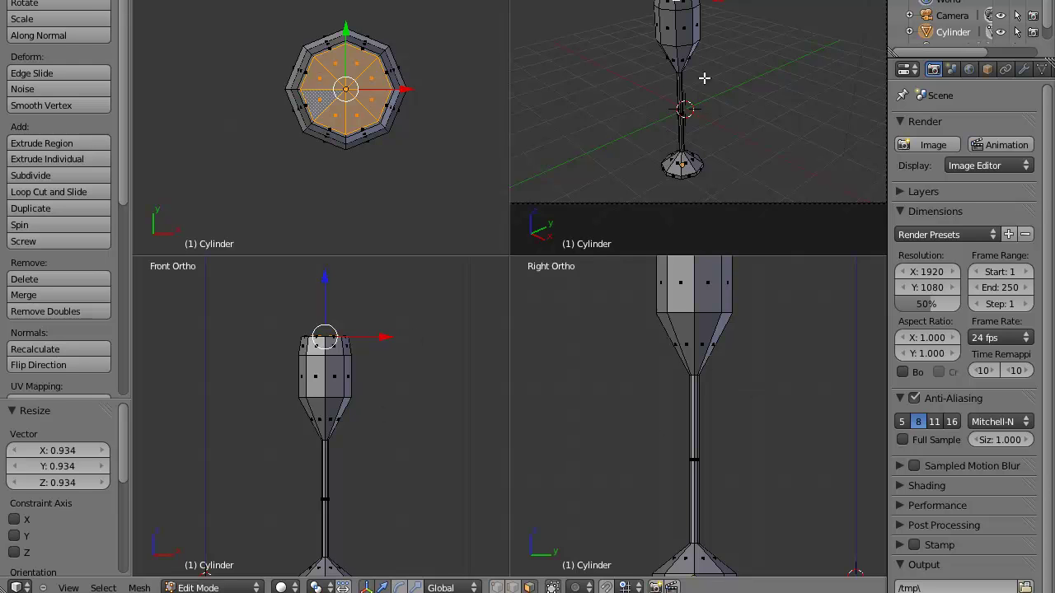
middle_drag(720, 80, 720, 57)
shift+scroll(733, 313, up, 5)
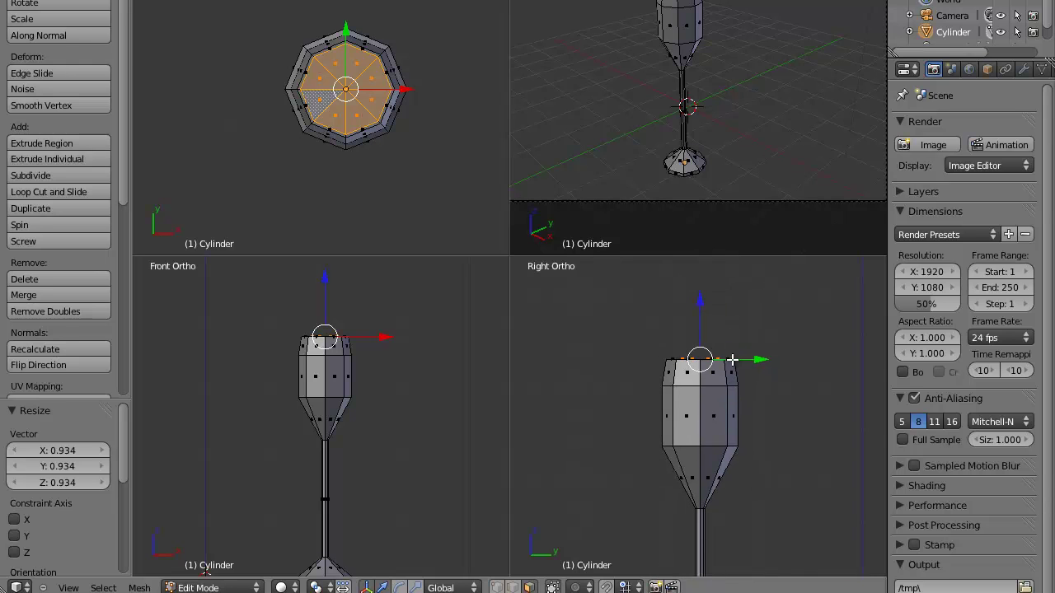
middle_drag(774, 145, 720, 182)
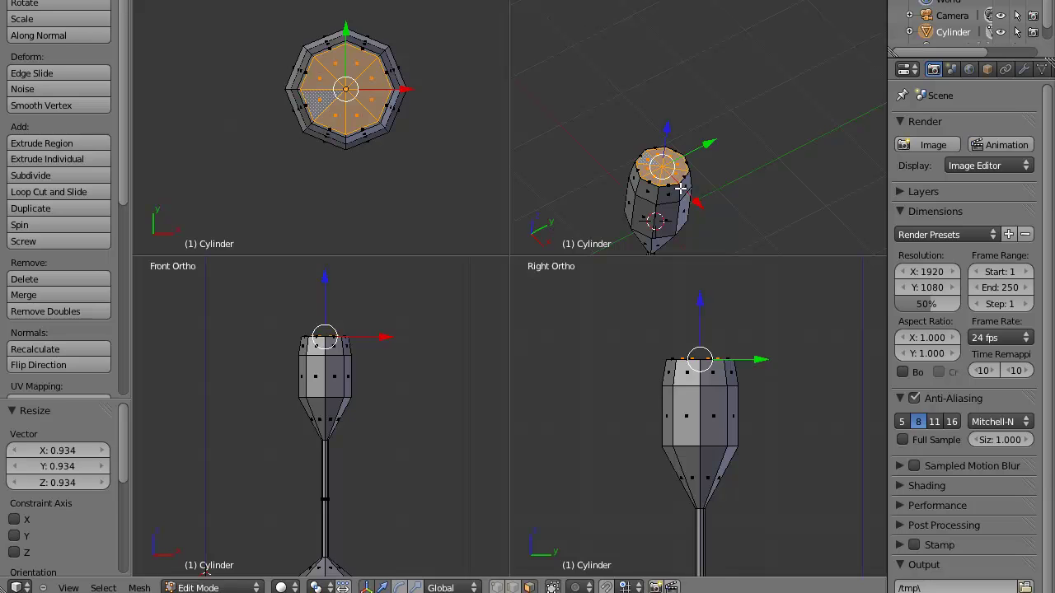
key(s)
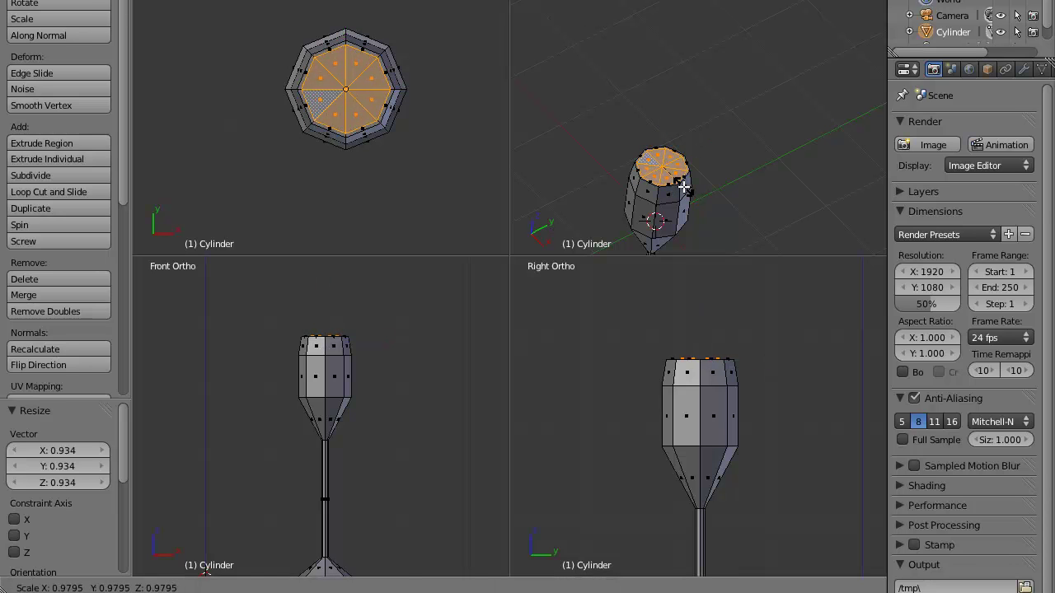
click(681, 184)
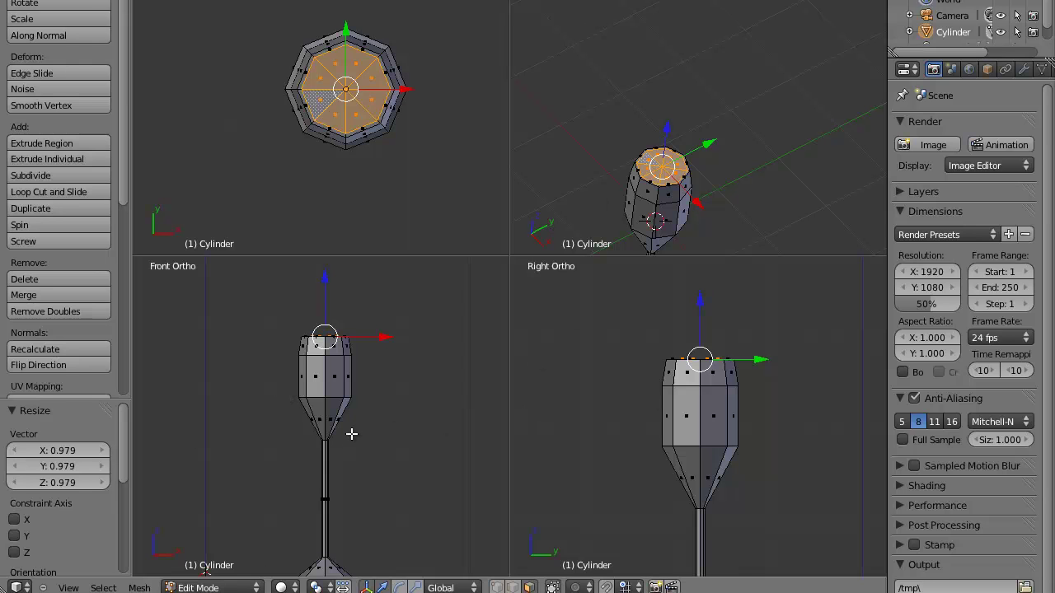
Switch the viewports to wireframe shading.
key(z)
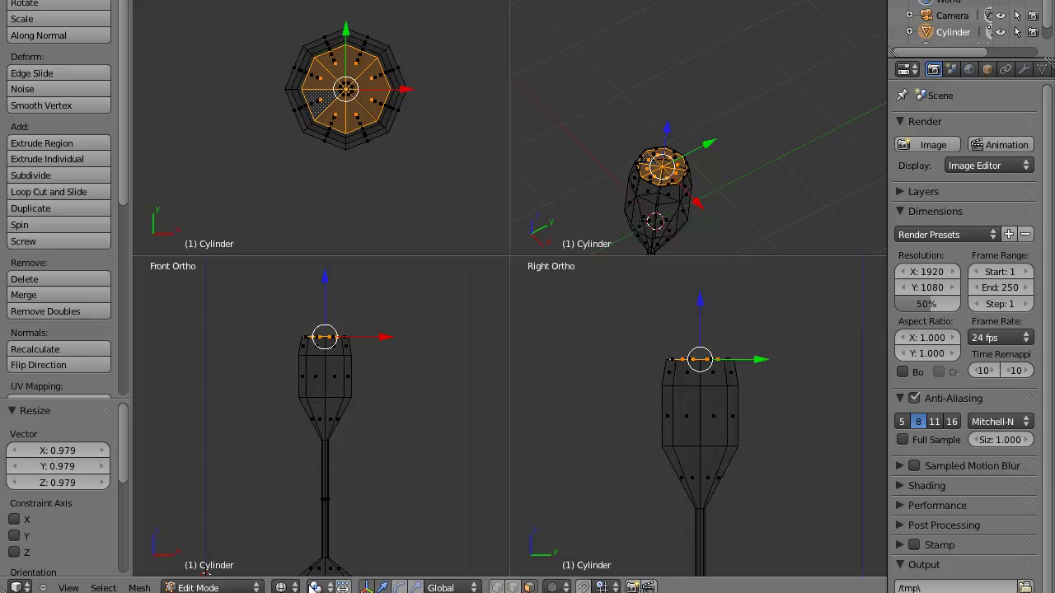
click(288, 588)
click(292, 557)
scroll(337, 387, up, 3)
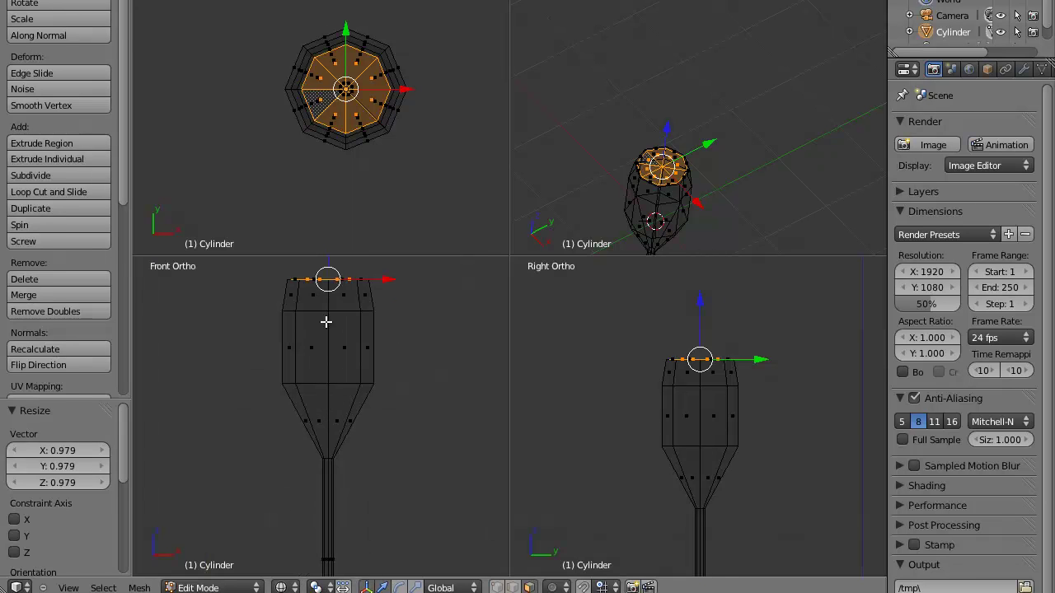
Extrude the top face inward by -0.279 and lower it slightly along Z.
key(e)
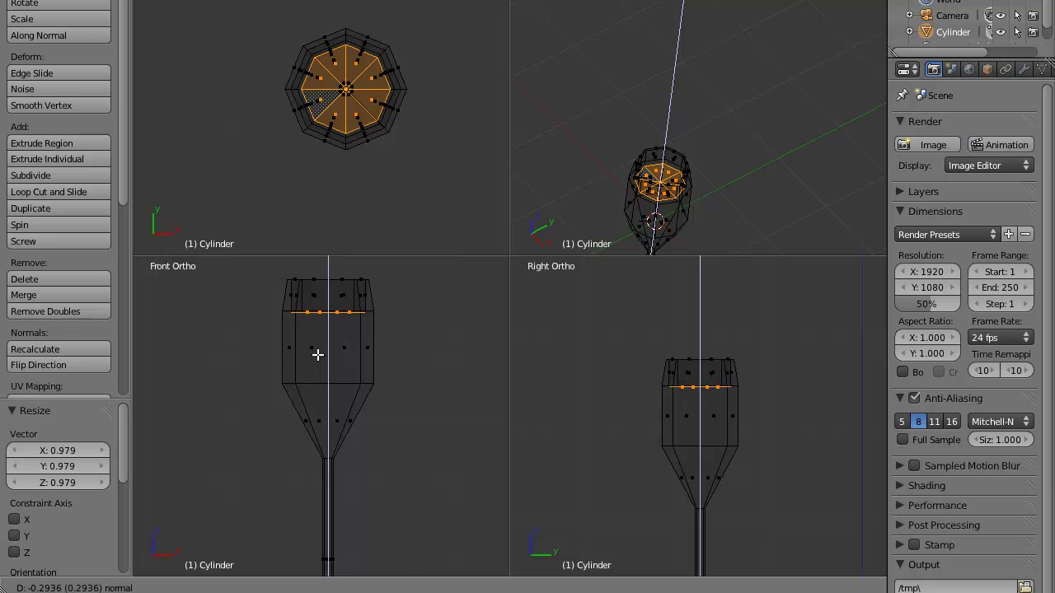
click(318, 354)
scroll(355, 296, up, 4)
shift+scroll(360, 300, up, 5)
scroll(367, 324, up, 3)
shift+scroll(357, 380, up, 4)
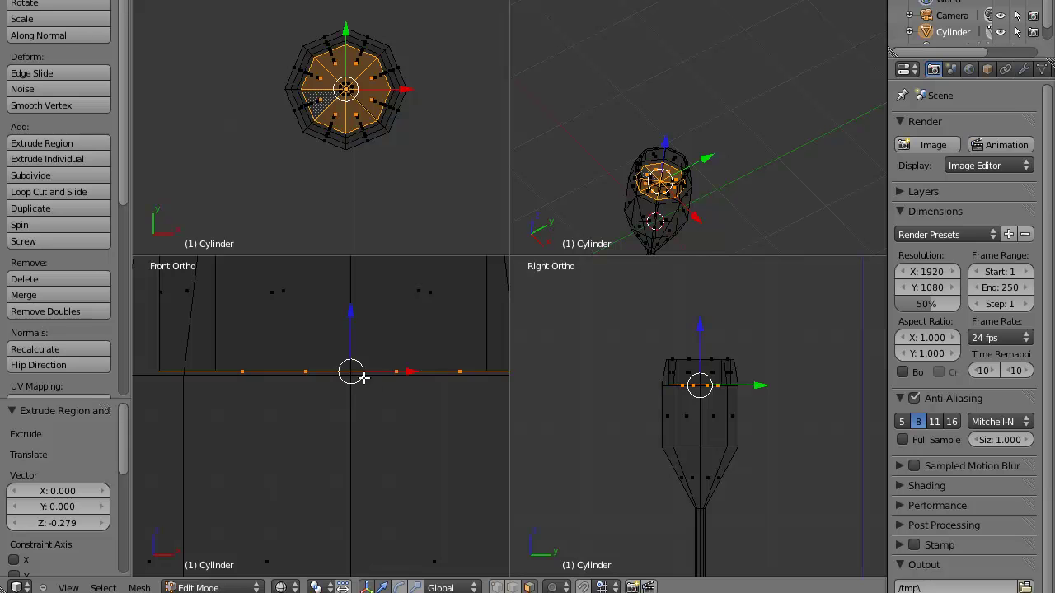
right_click(371, 377)
right_click(372, 376)
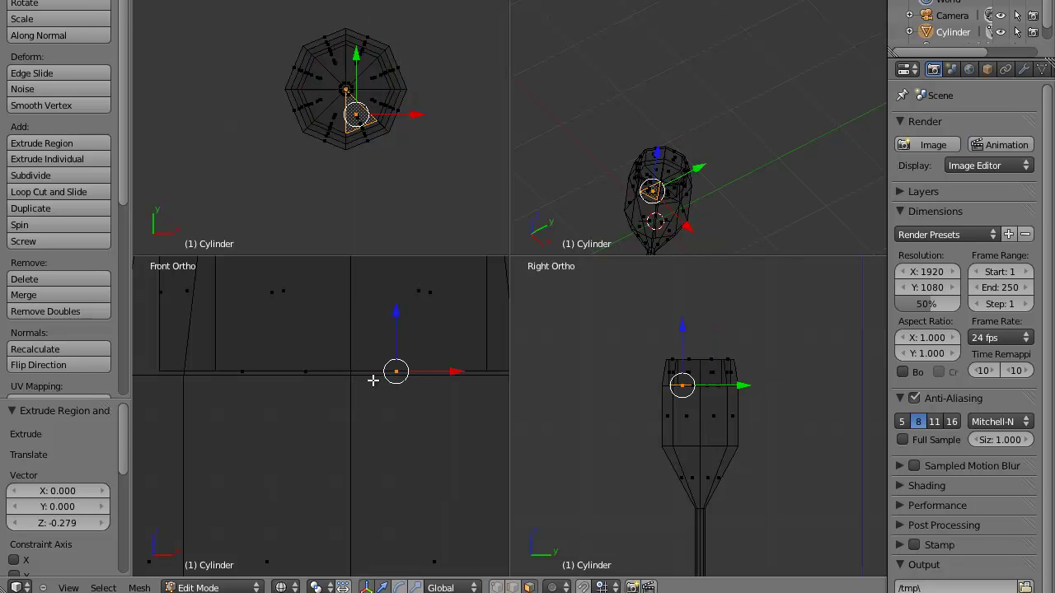
key(ctrl+z)
key(ctrl+z)
key(g)
key(z)
click(343, 345)
Widen the inner face to 1.149 and deepen the bowl to -0.646 along Z.
scroll(344, 345, down, 1)
key(s)
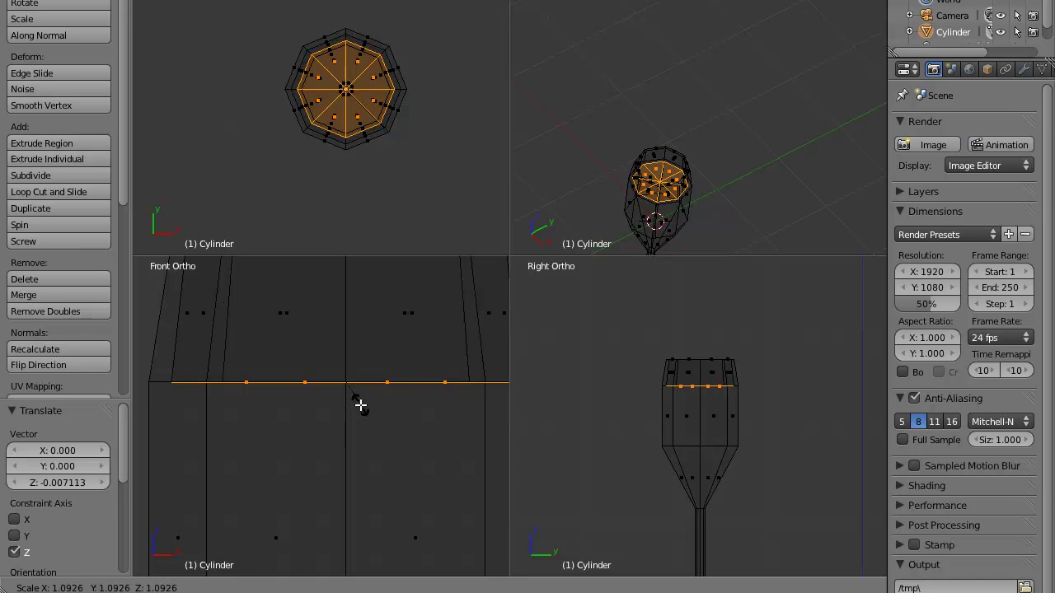
click(360, 406)
scroll(349, 442, down, 2)
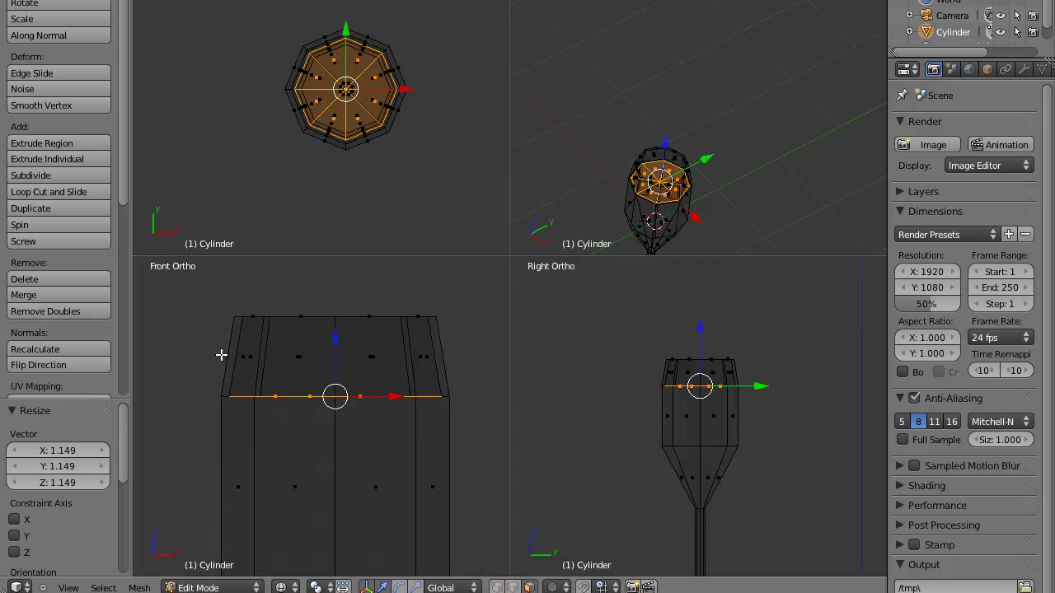
shift+scroll(264, 396, down, 4)
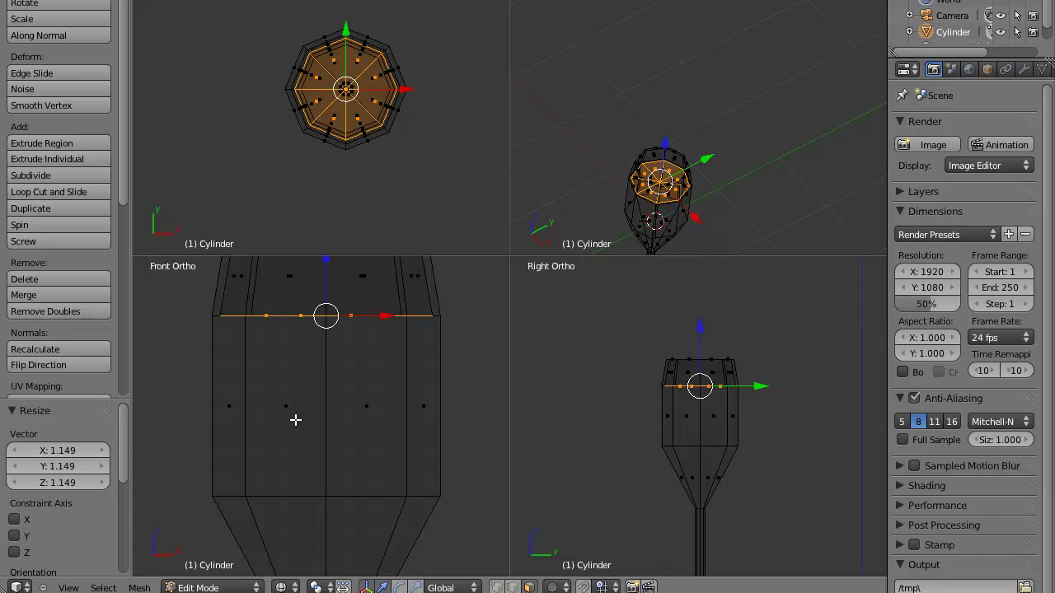
key(g)
key(z)
key(z)
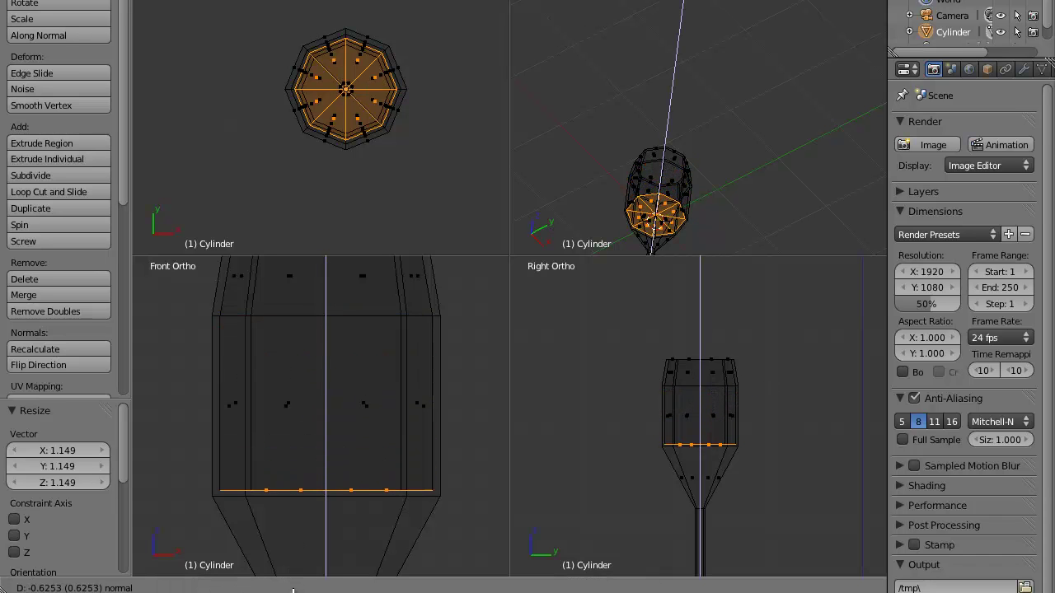
click(293, 591)
shift+middle_drag(365, 452, 349, 265)
scroll(372, 395, up, 3)
Extrude a new ring below the bowl, lower it along Z, and shrink it to 0.112.
key(e)
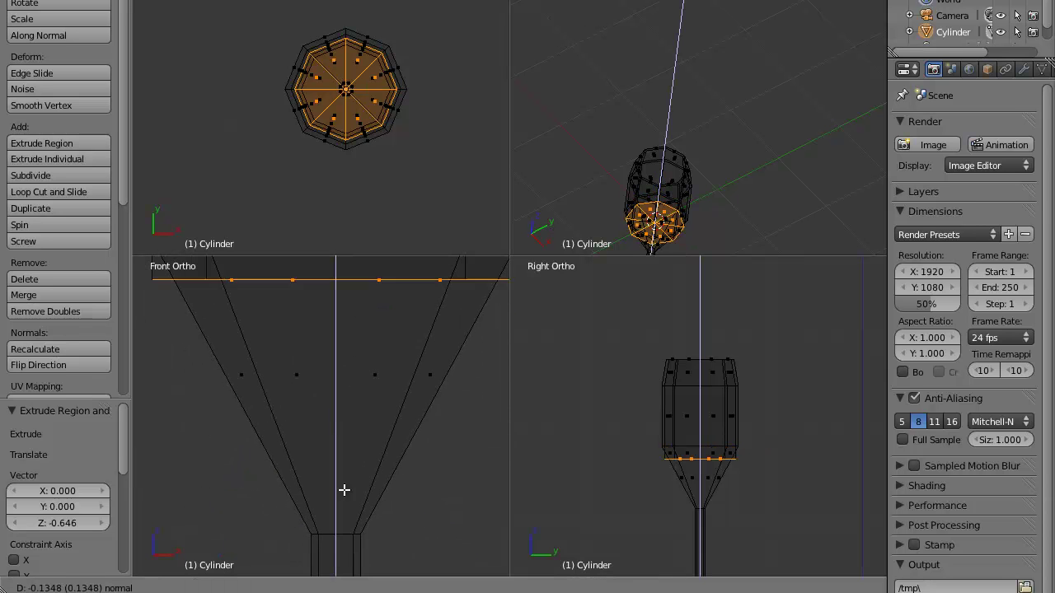
click(371, 440)
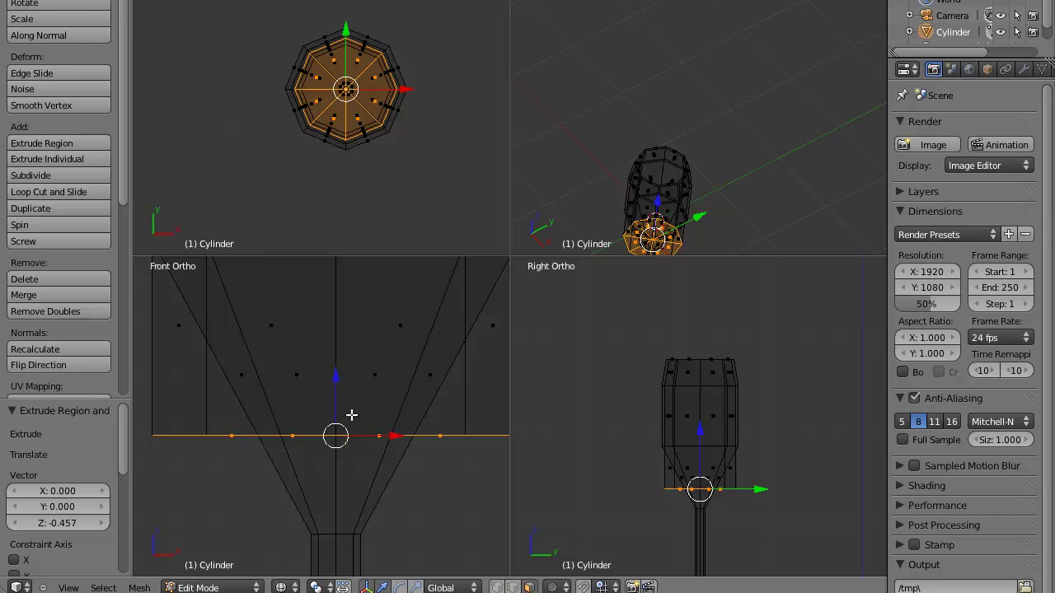
key(g)
key(z)
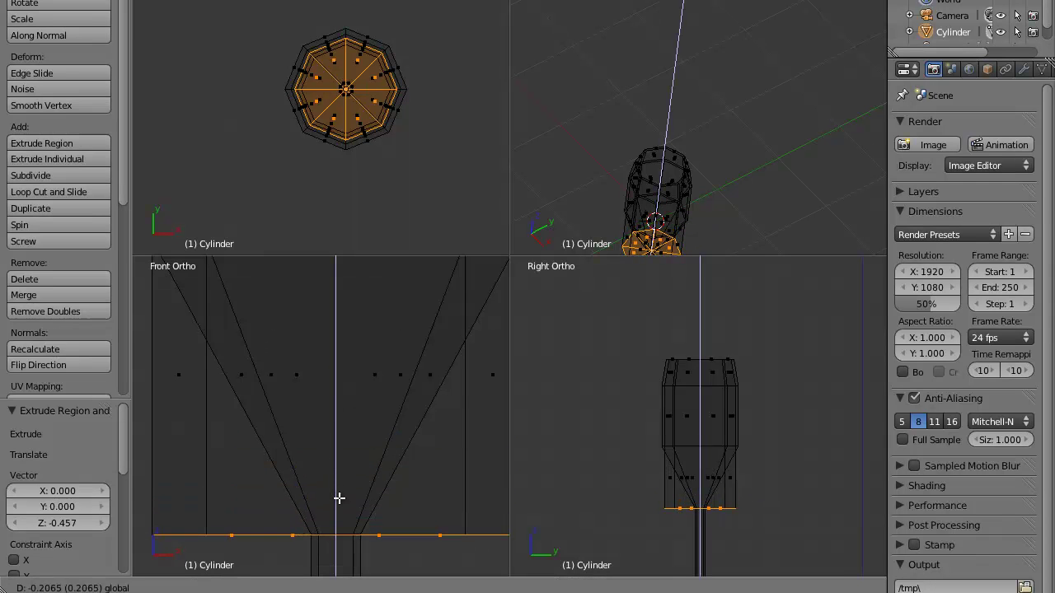
click(340, 498)
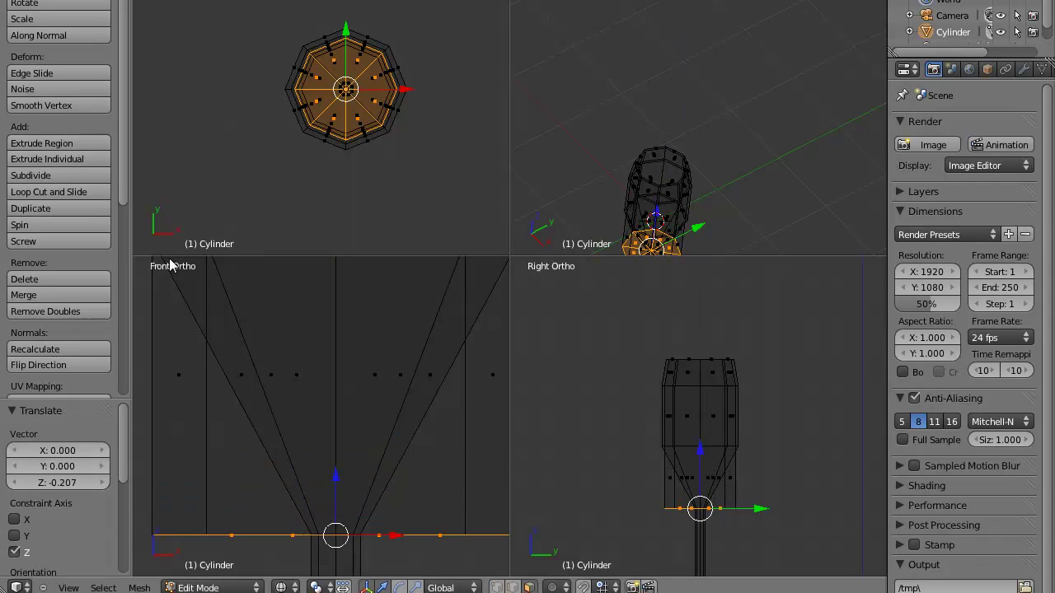
click(78, 19)
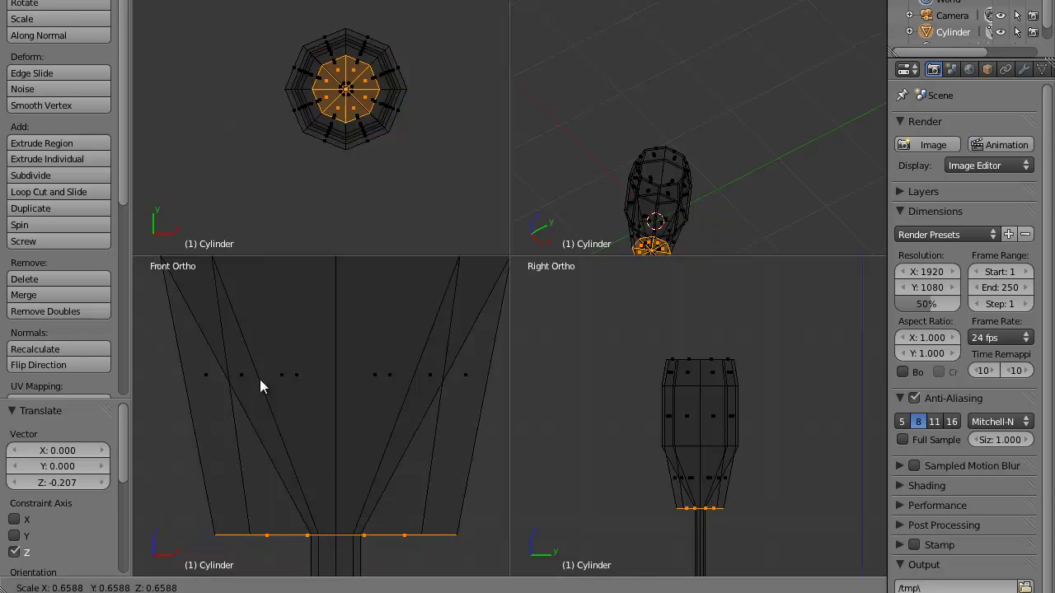
click(333, 471)
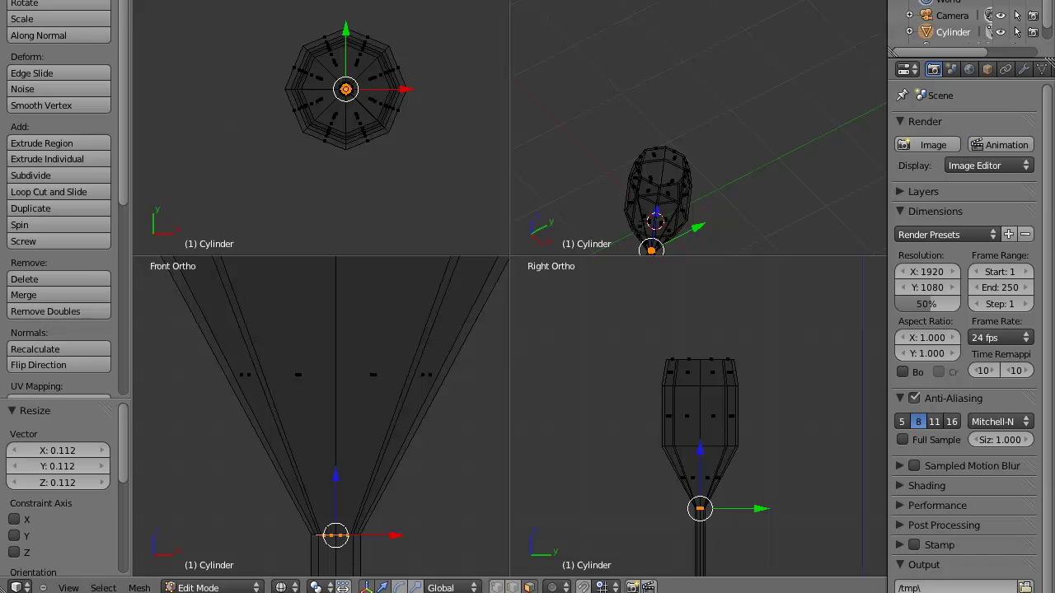
Try widening the mesh along X with the scale widget, then cancel it.
click(415, 587)
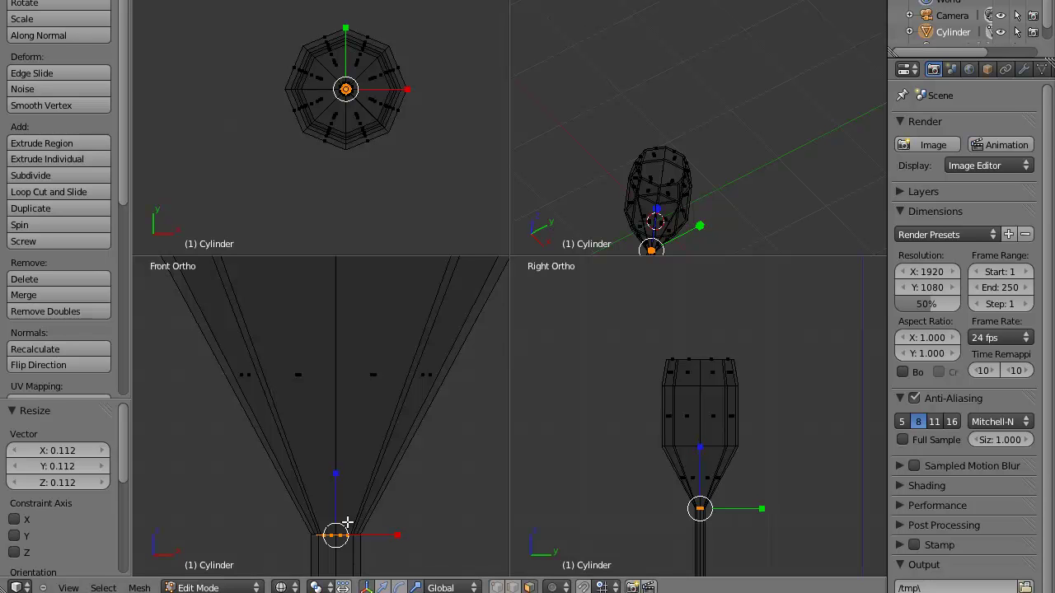
drag(364, 539, 377, 556)
key(Escape)
scroll(378, 458, down, 4)
scroll(378, 458, down, 3)
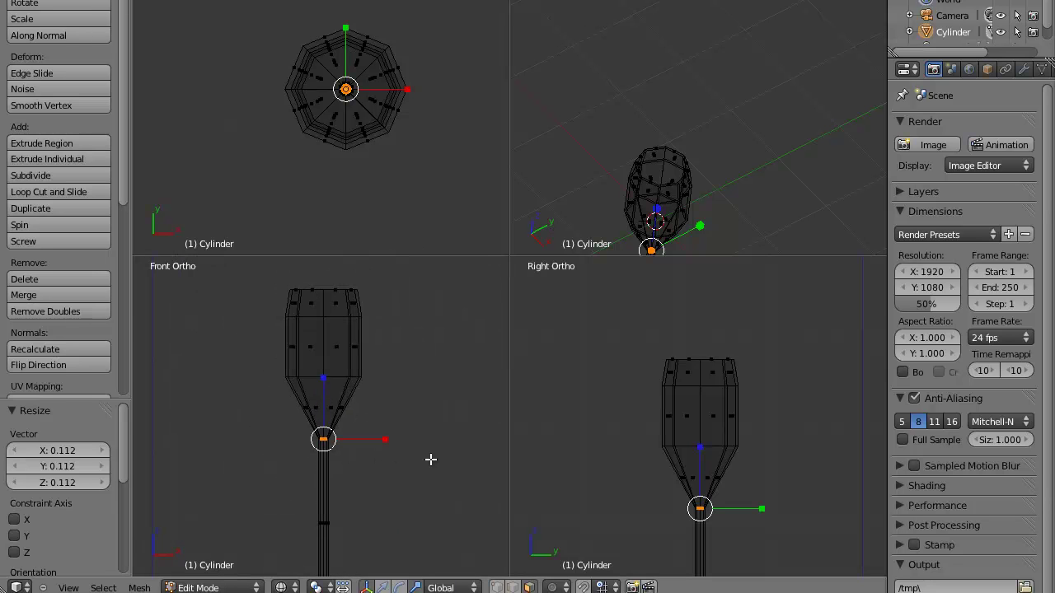
Return to solid shading in Object Mode and make the camera the active scene camera.
key(z)
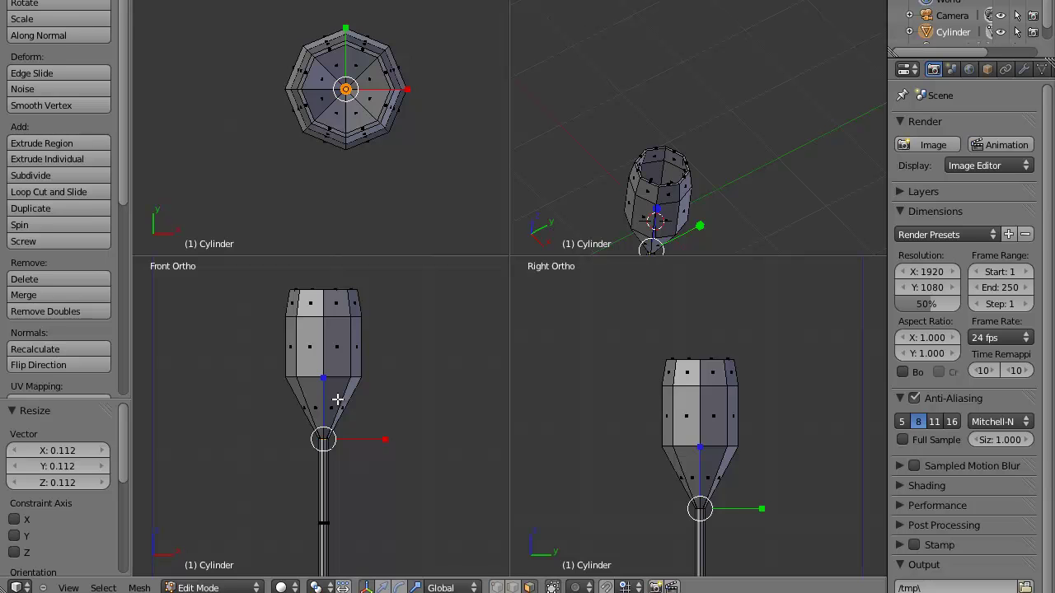
key(Tab)
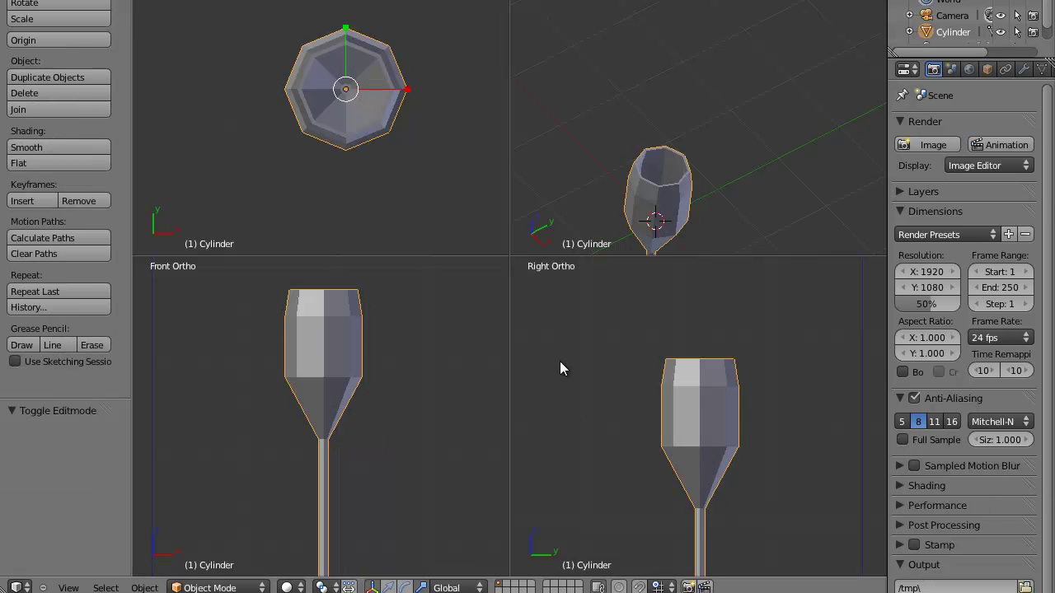
middle_drag(740, 171, 789, 36)
middle_drag(676, 163, 590, 221)
right_click(590, 221)
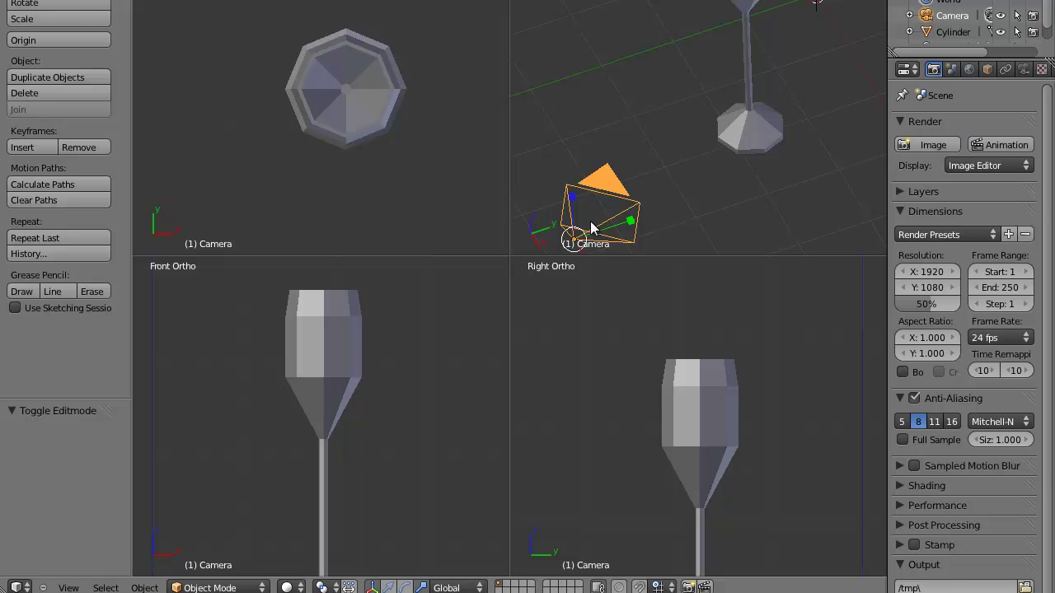
key(ctrl+KP_0)
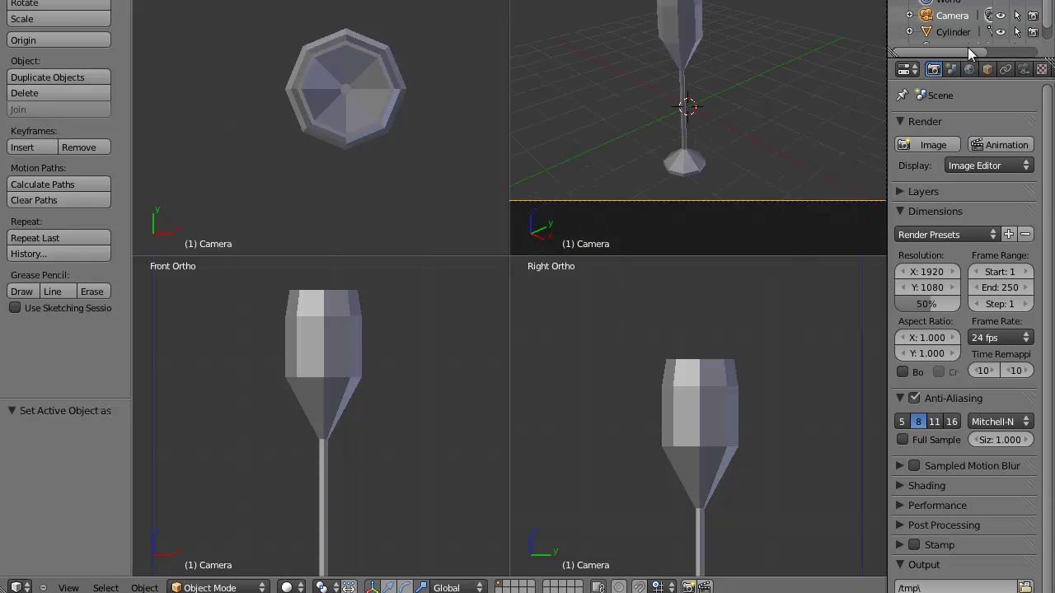
Select the glass and lower it by 0.231 along Z.
right_click(664, 43)
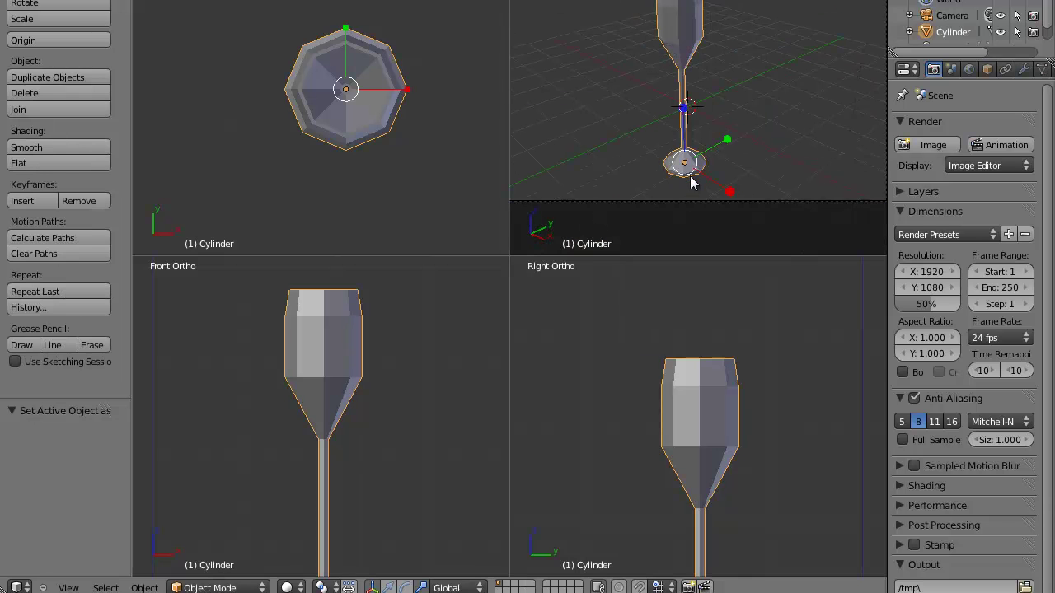
key(g)
key(z)
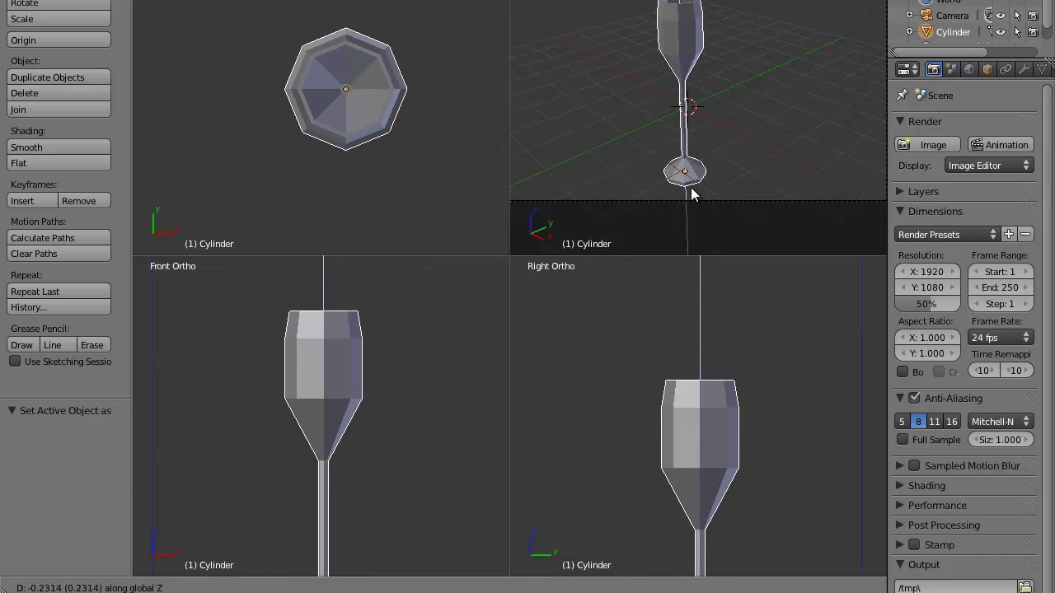
click(694, 195)
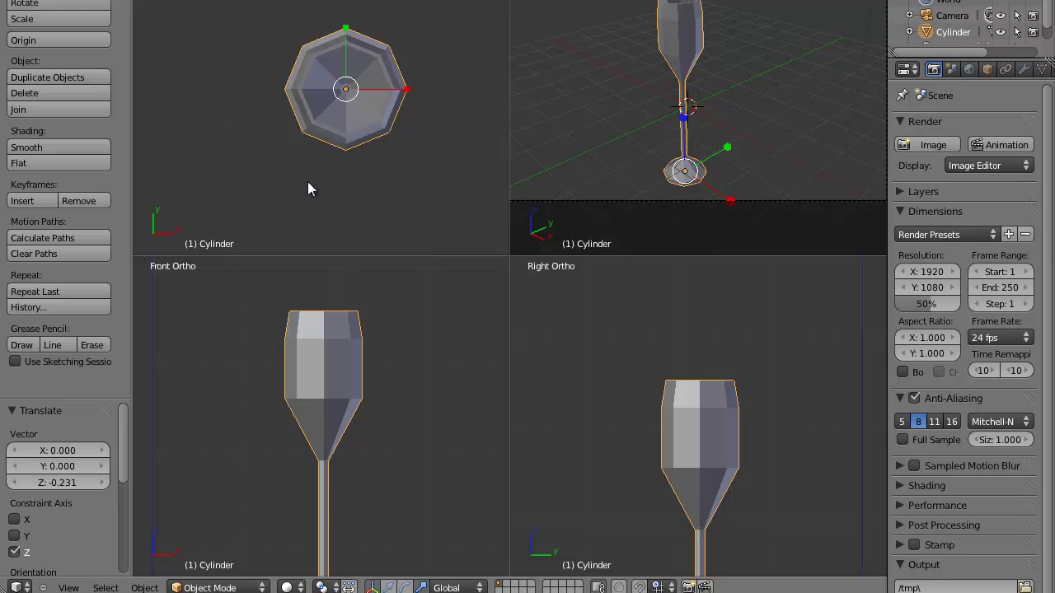
scroll(354, 128, down, 8)
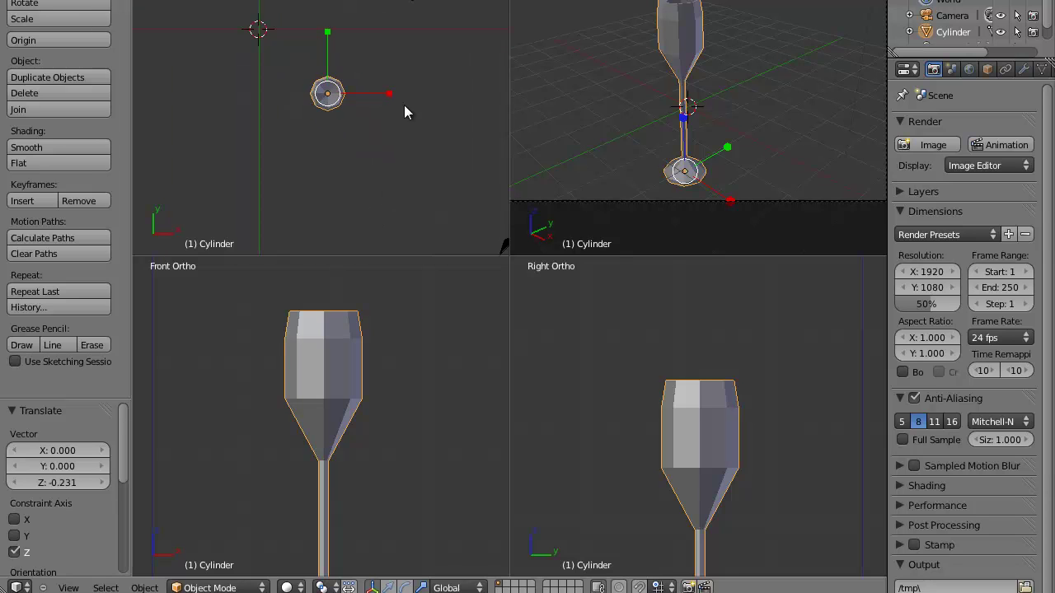
scroll(401, 90, up, 2)
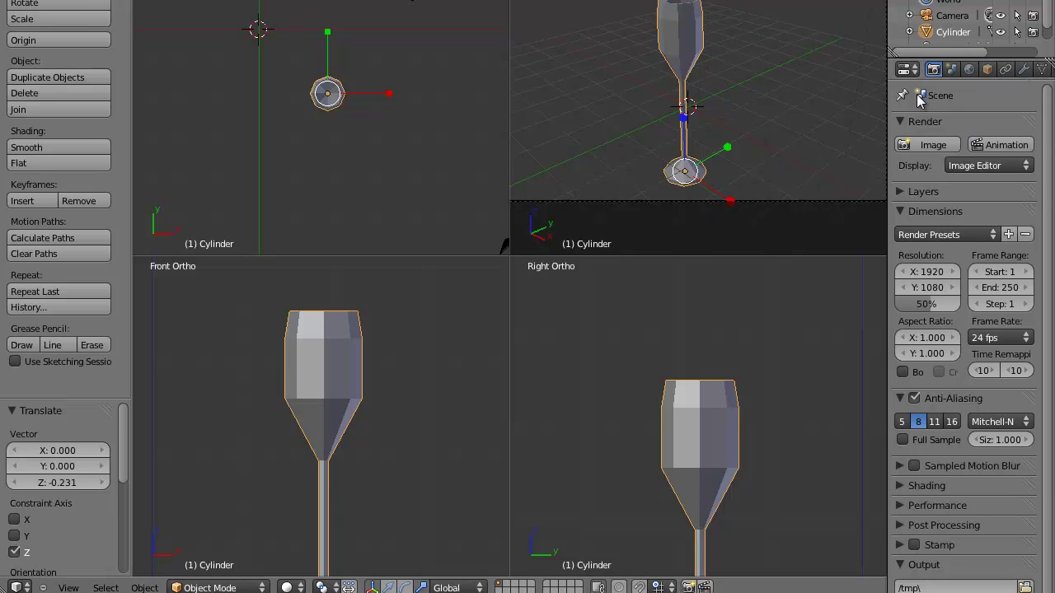
Add a Subdivision Surface modifier to the glass, toggling its viewport display off and back on.
click(1026, 70)
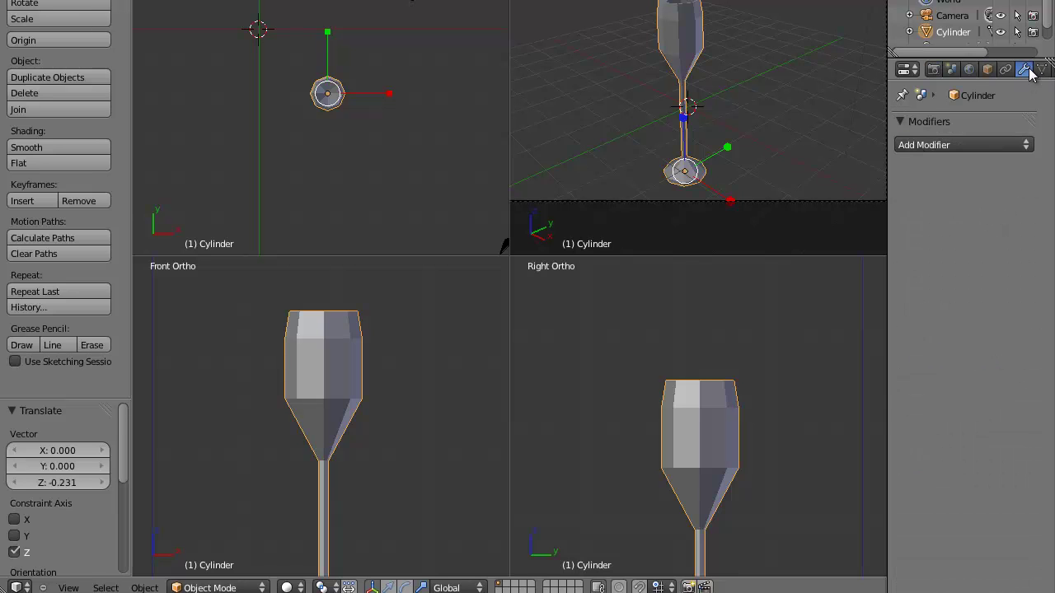
click(912, 146)
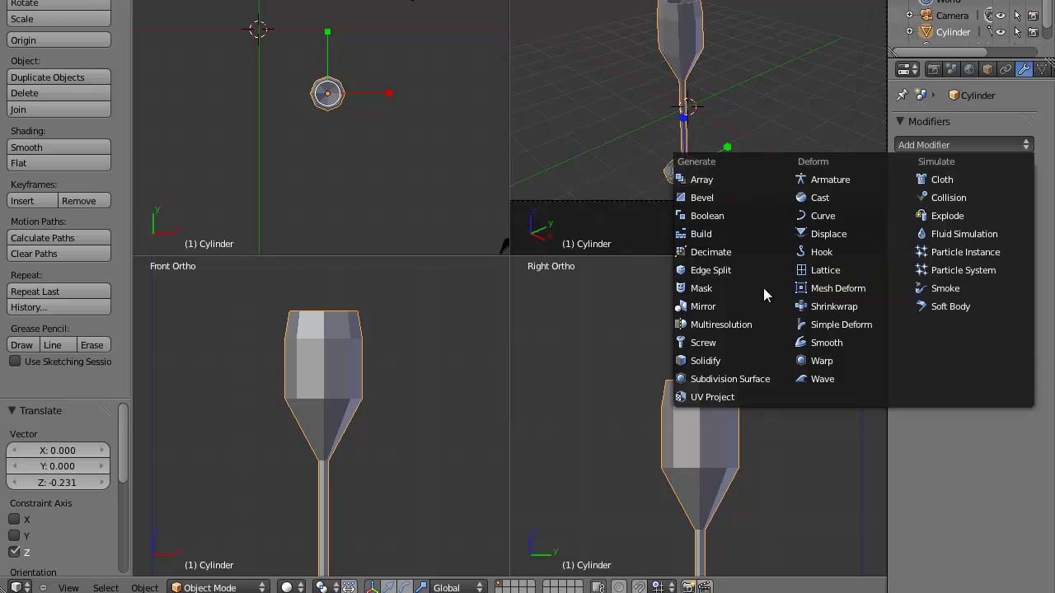
click(699, 380)
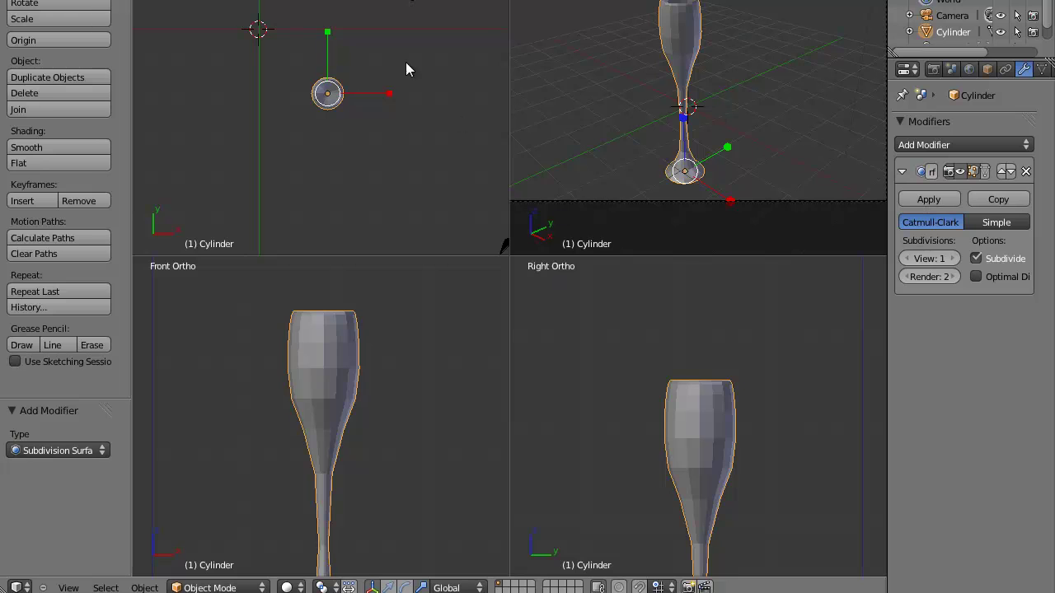
shift+middle_drag(398, 394, 409, 360)
scroll(408, 360, down, 1)
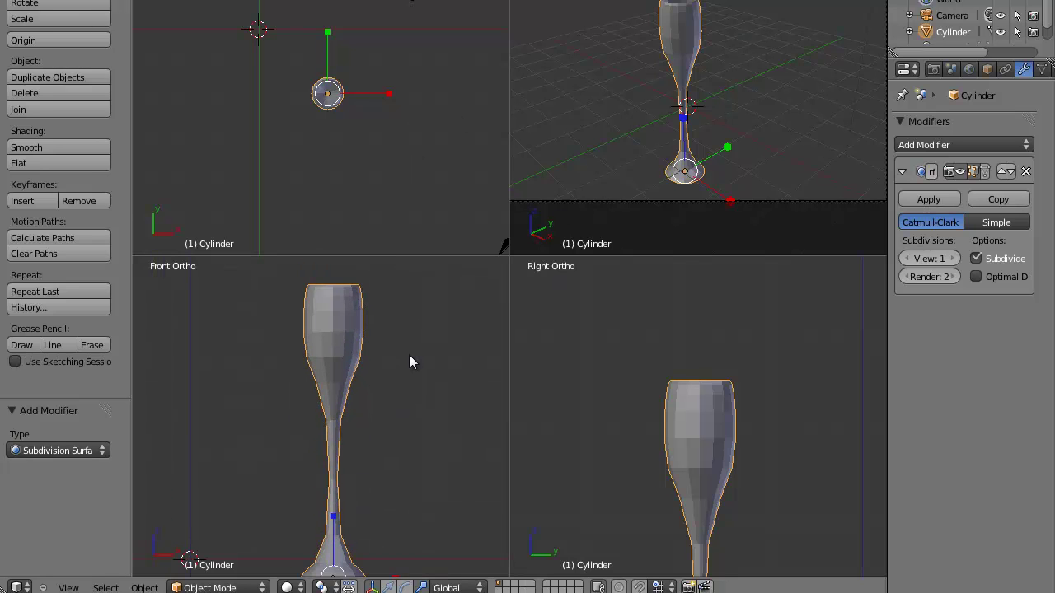
scroll(410, 356, up, 1)
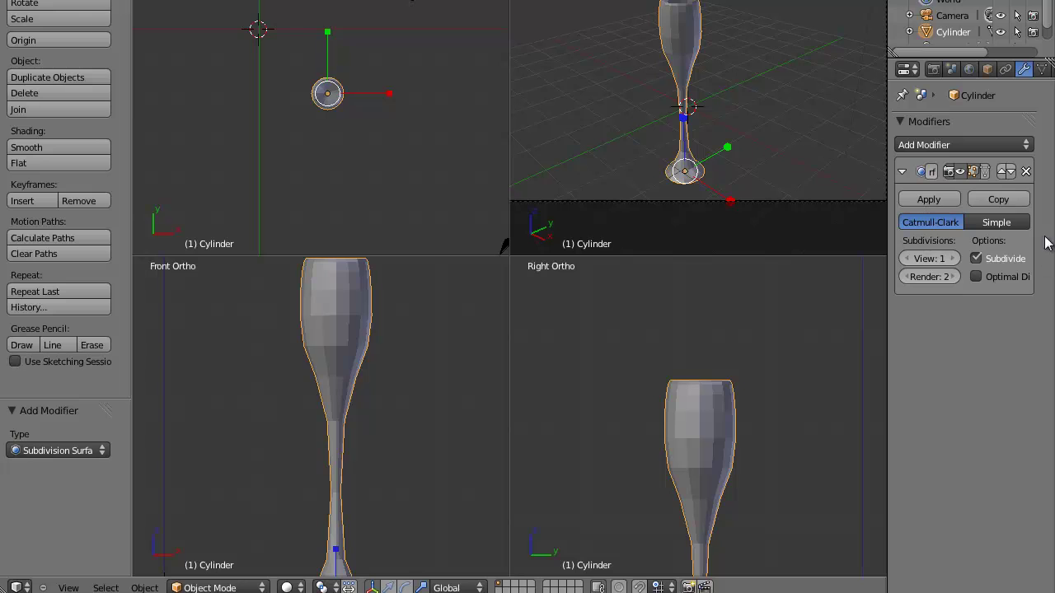
click(962, 170)
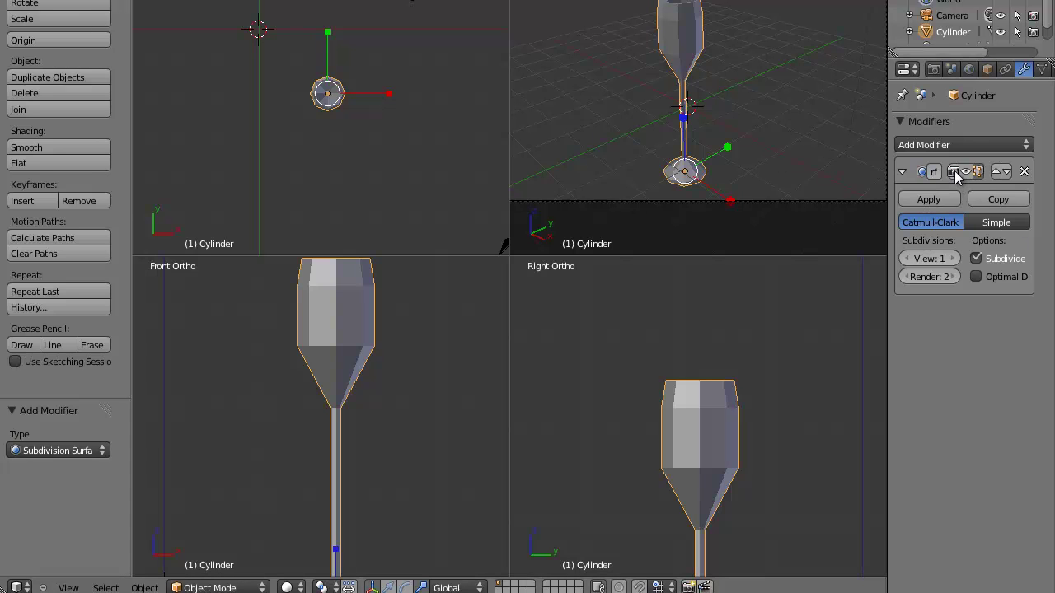
click(965, 172)
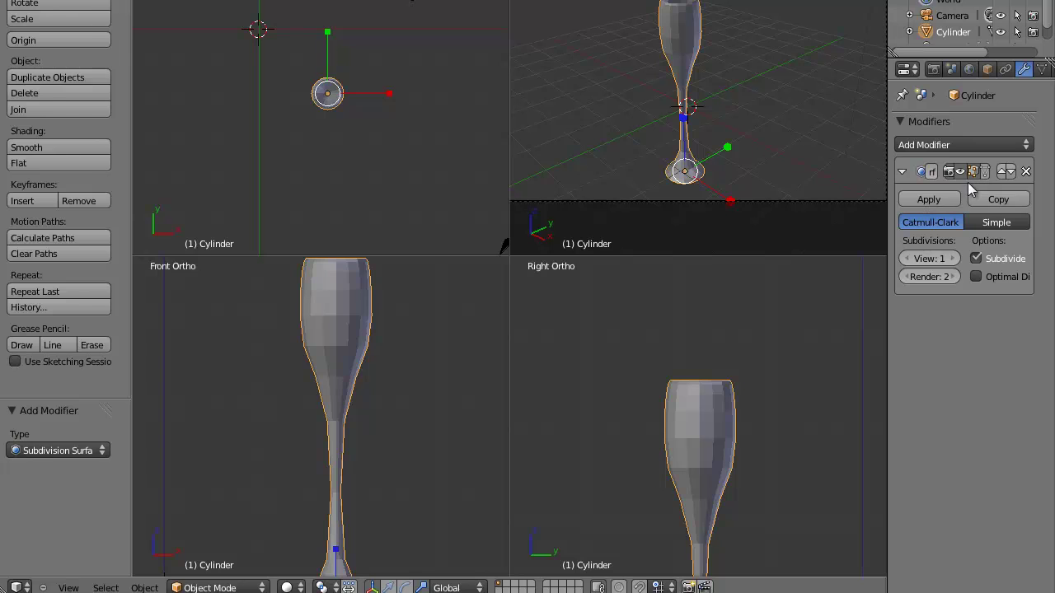
key(Tab)
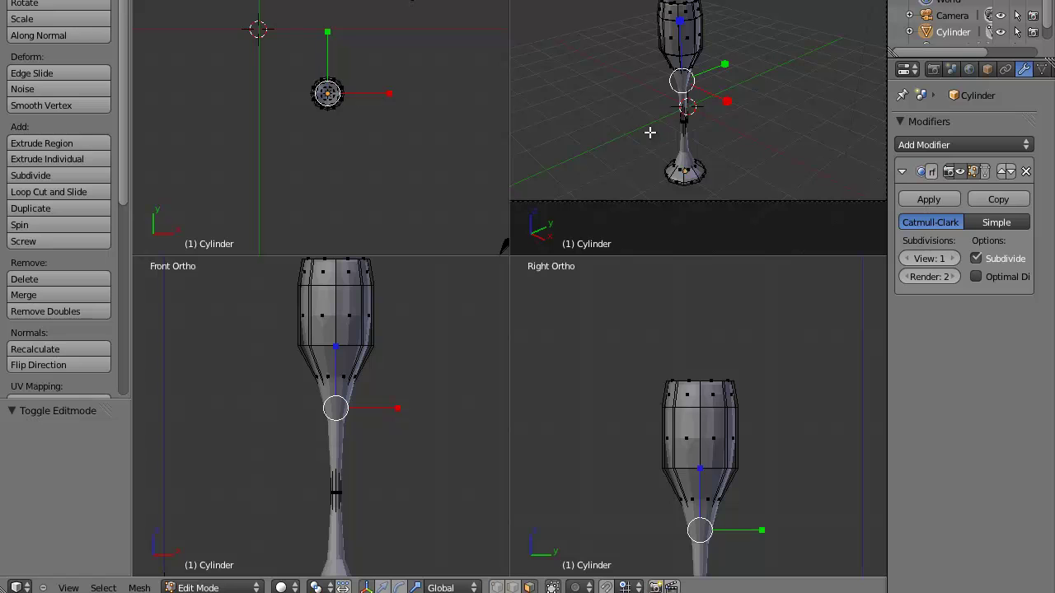
click(973, 172)
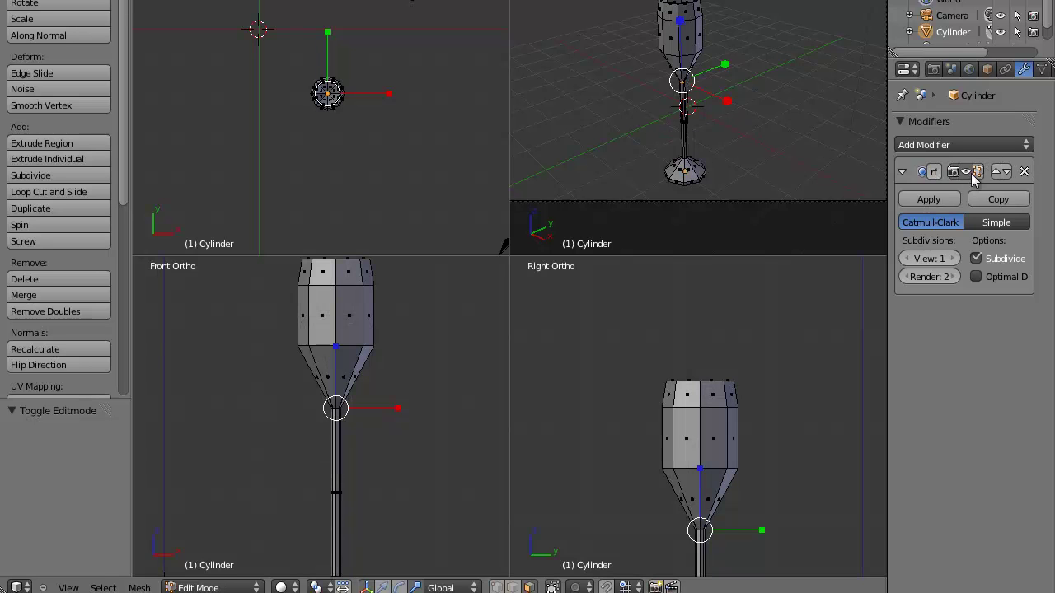
click(980, 173)
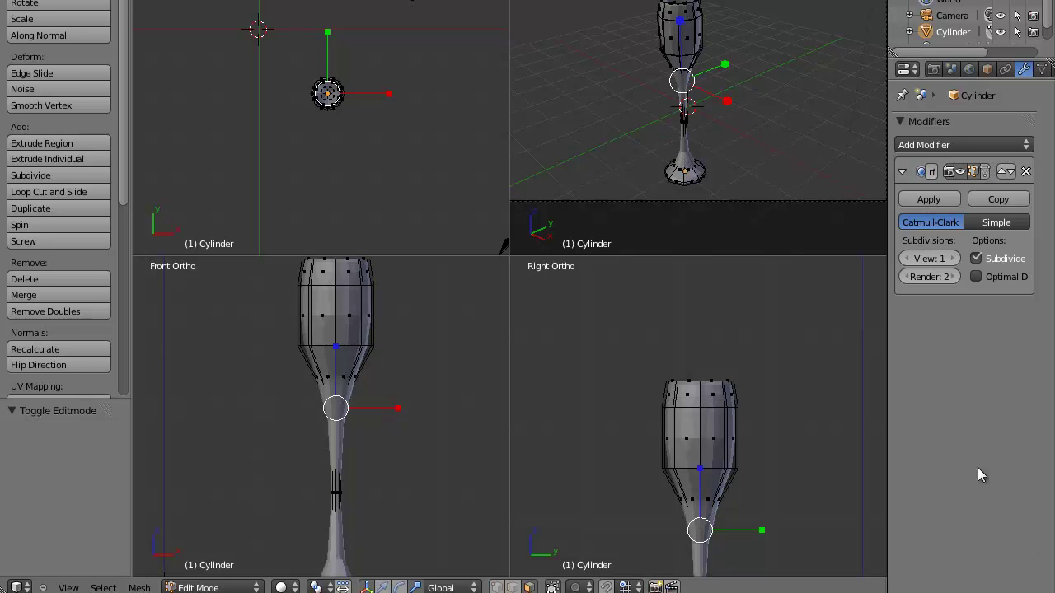
key(Tab)
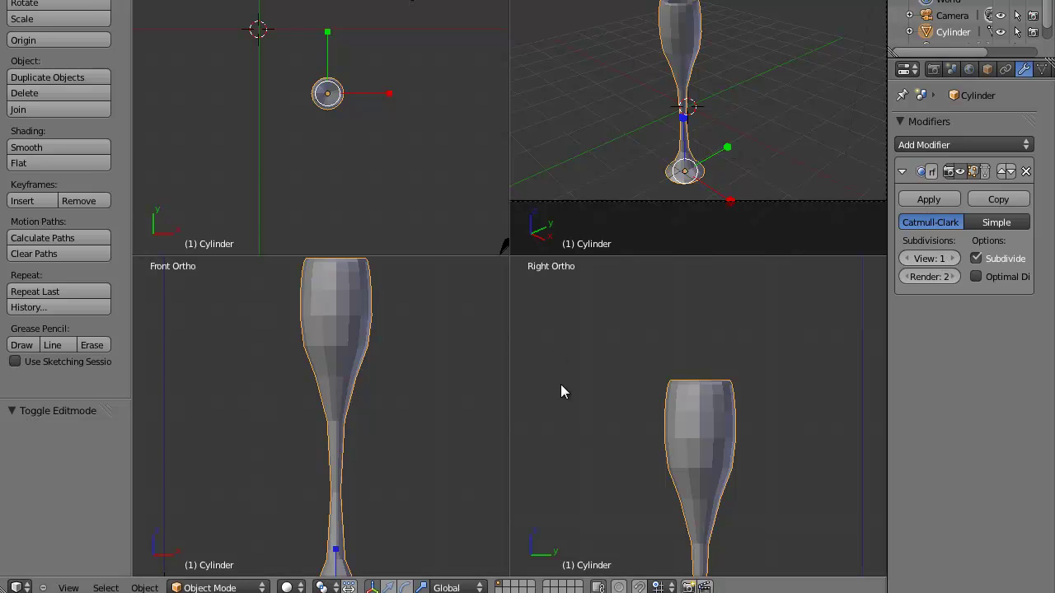
click(954, 259)
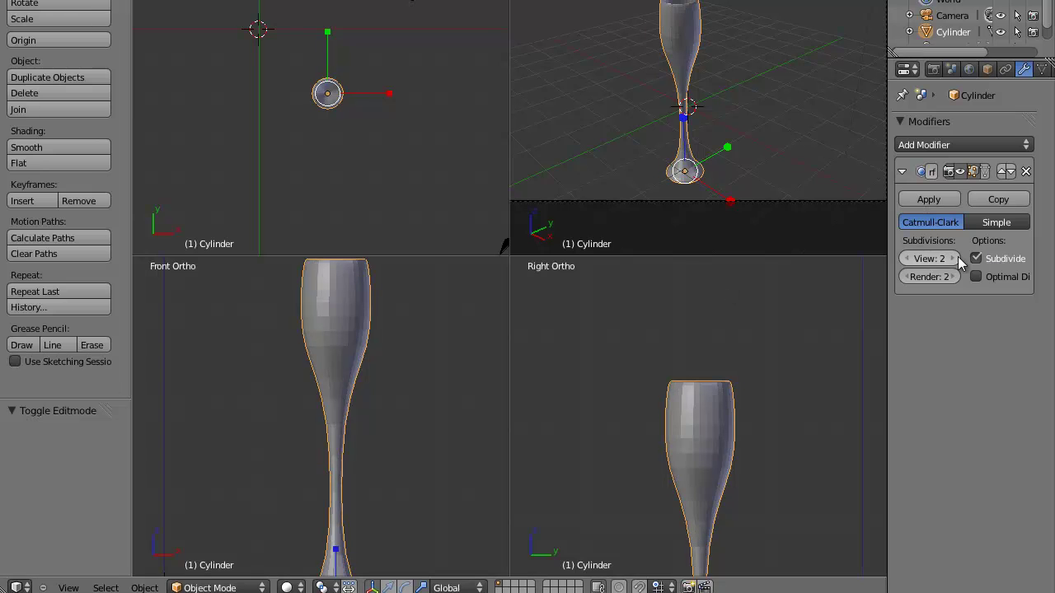
click(907, 259)
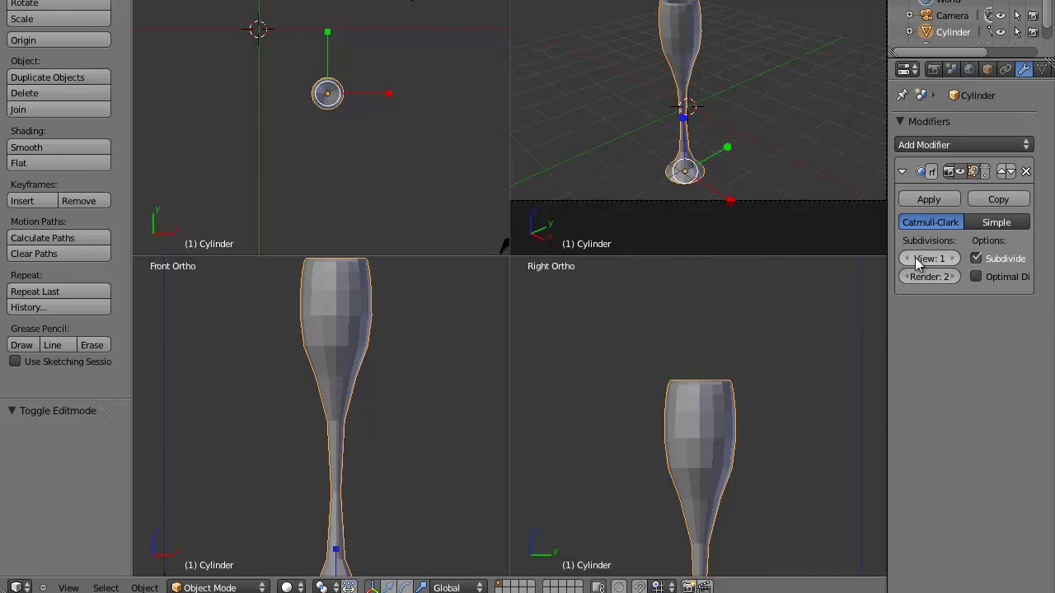
click(909, 259)
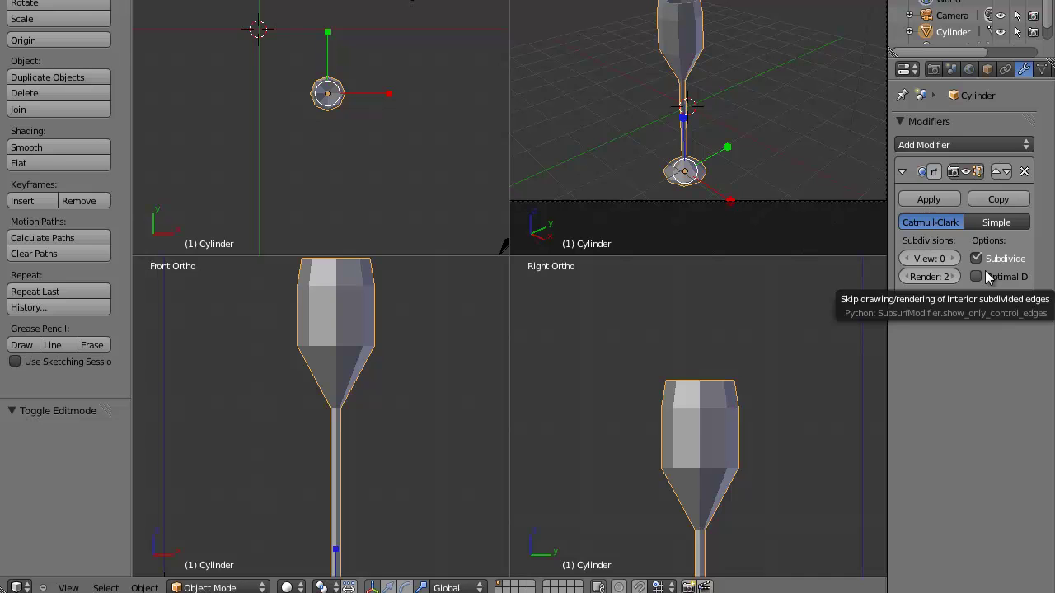
click(953, 259)
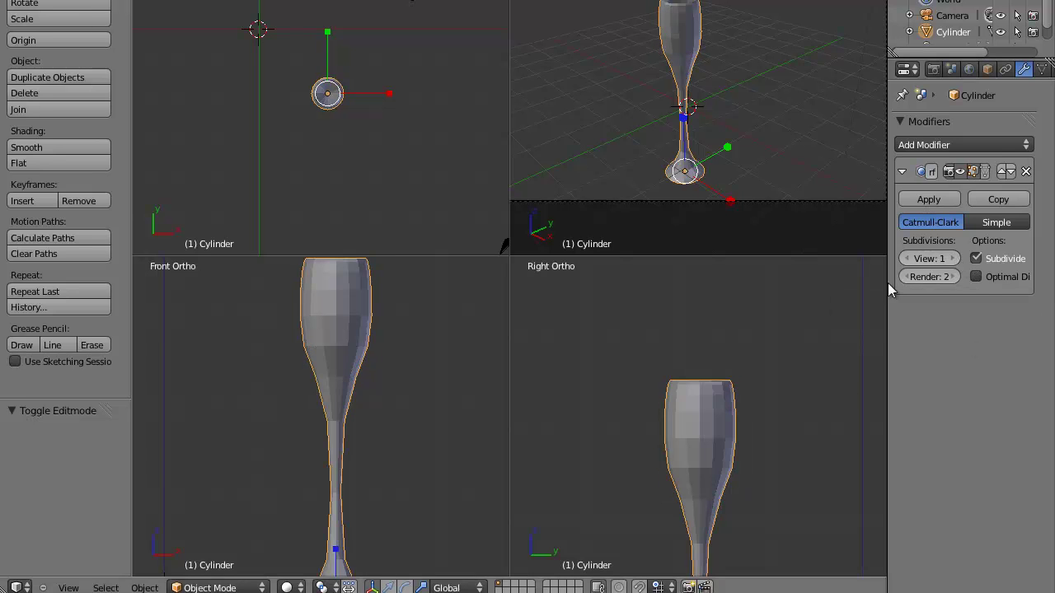
click(954, 259)
click(906, 258)
shift+middle_drag(413, 414, 398, 375)
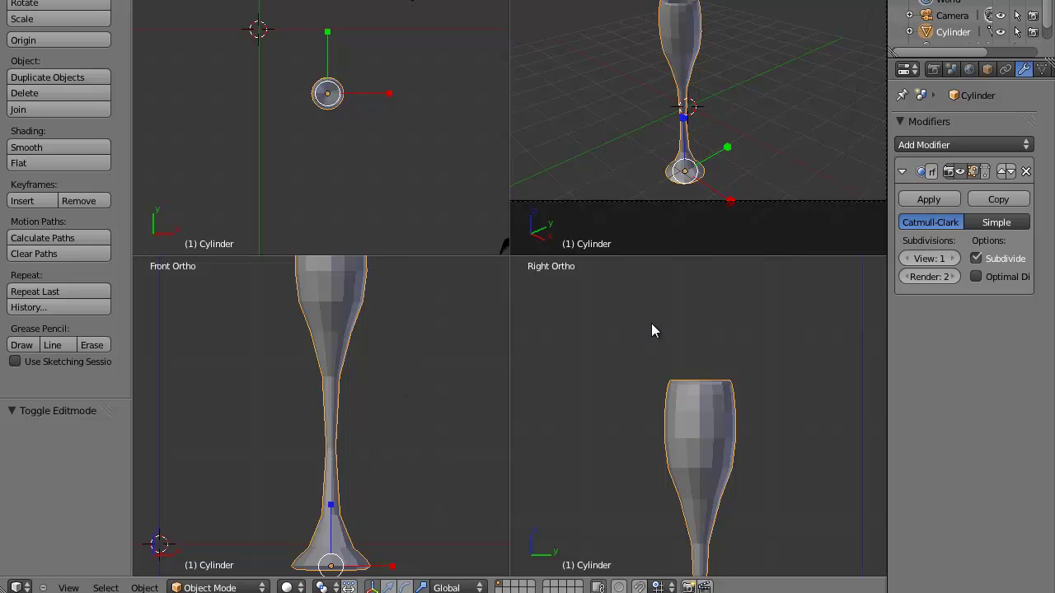
In Edit Mode, select the stem's edge ring and subdivide it.
key(Tab)
key(ctrl+Tab)
click(368, 385)
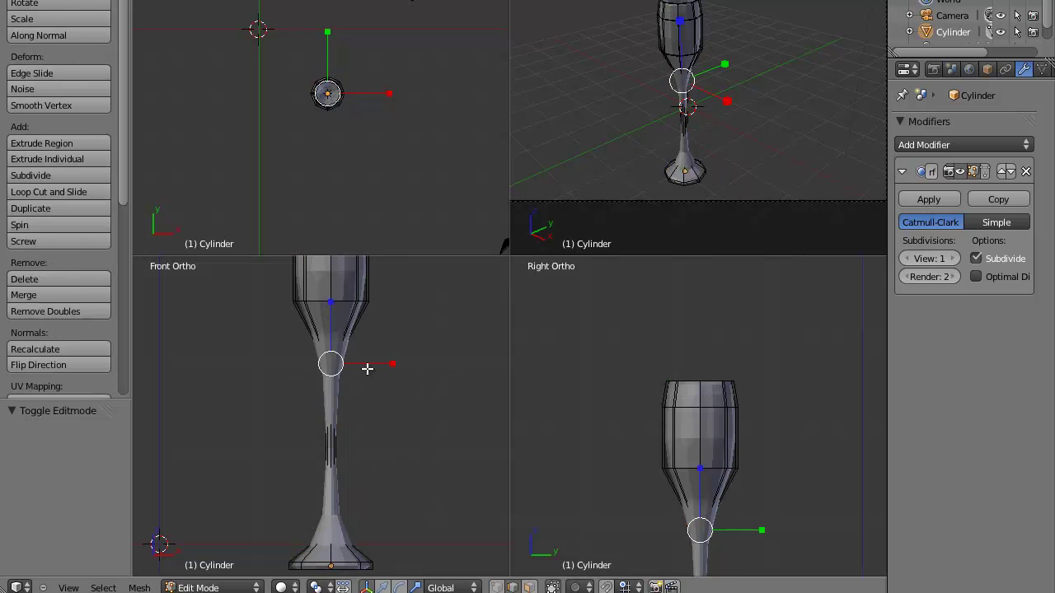
ctrl+alt+right_click(328, 436)
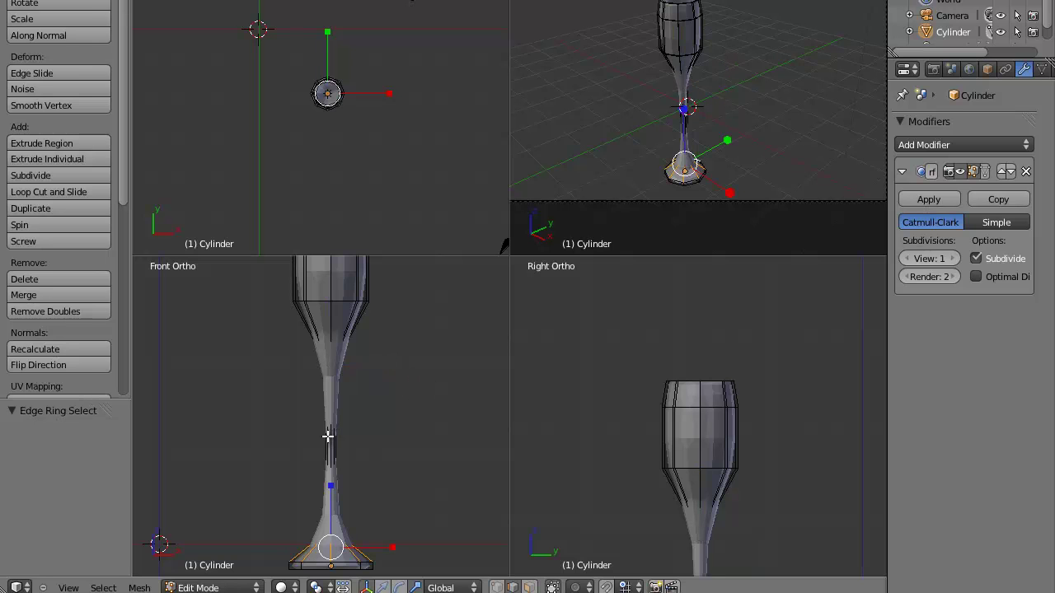
ctrl+alt+right_click(337, 441)
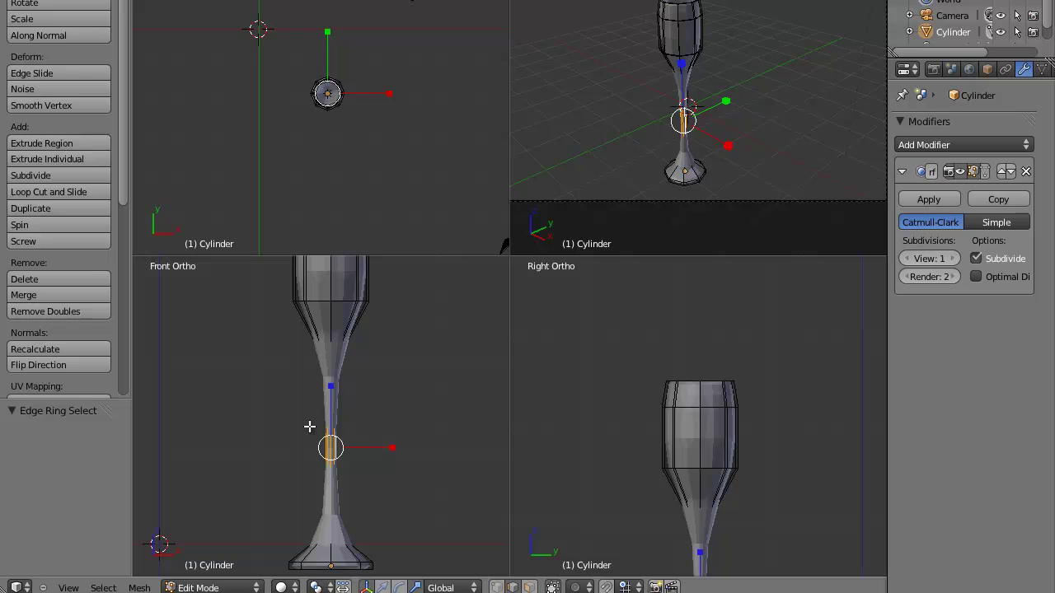
key(w)
click(360, 355)
scroll(341, 431, up, 5)
shift+scroll(338, 326, down, 1)
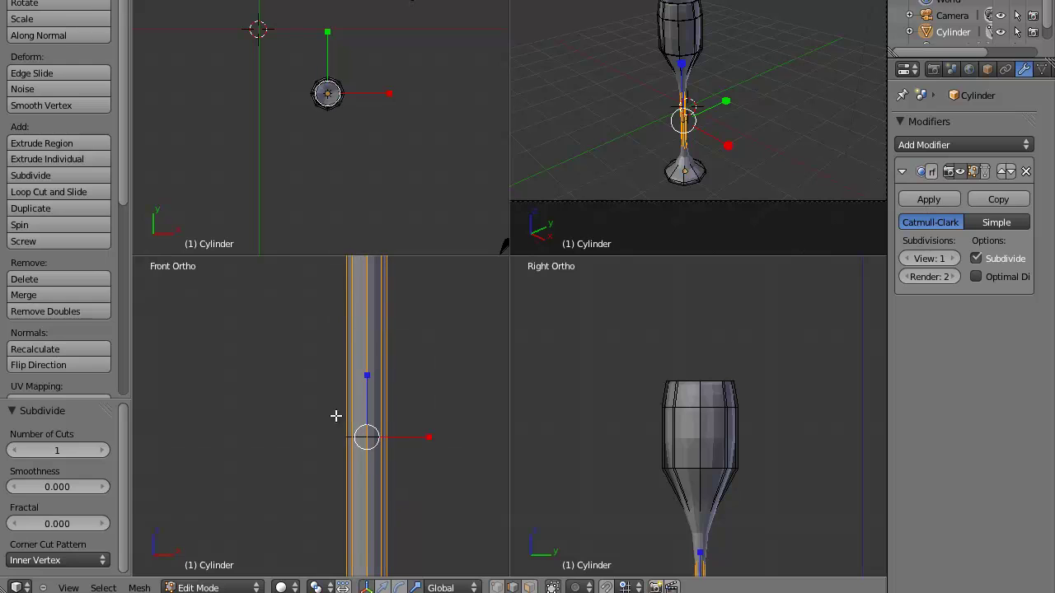
Raise the new edge loop up the stem toward the cup.
alt+right_click(363, 437)
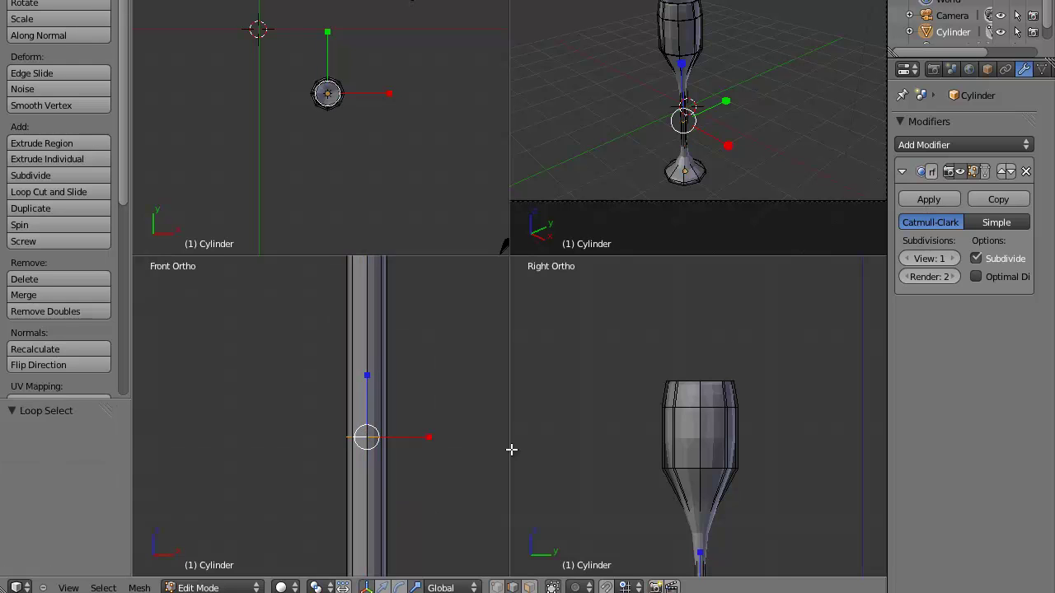
key(g)
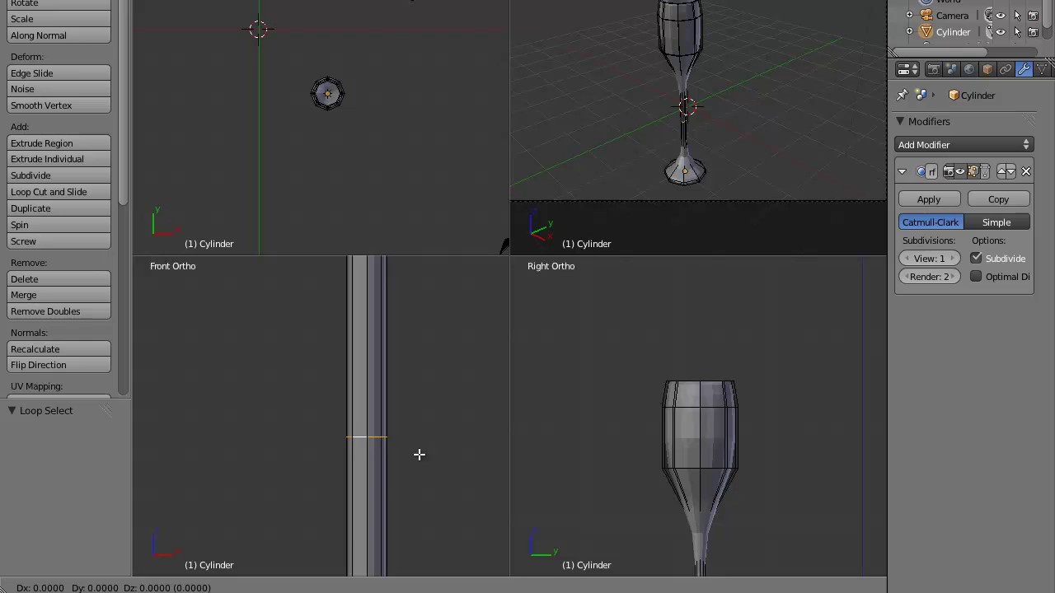
key(z)
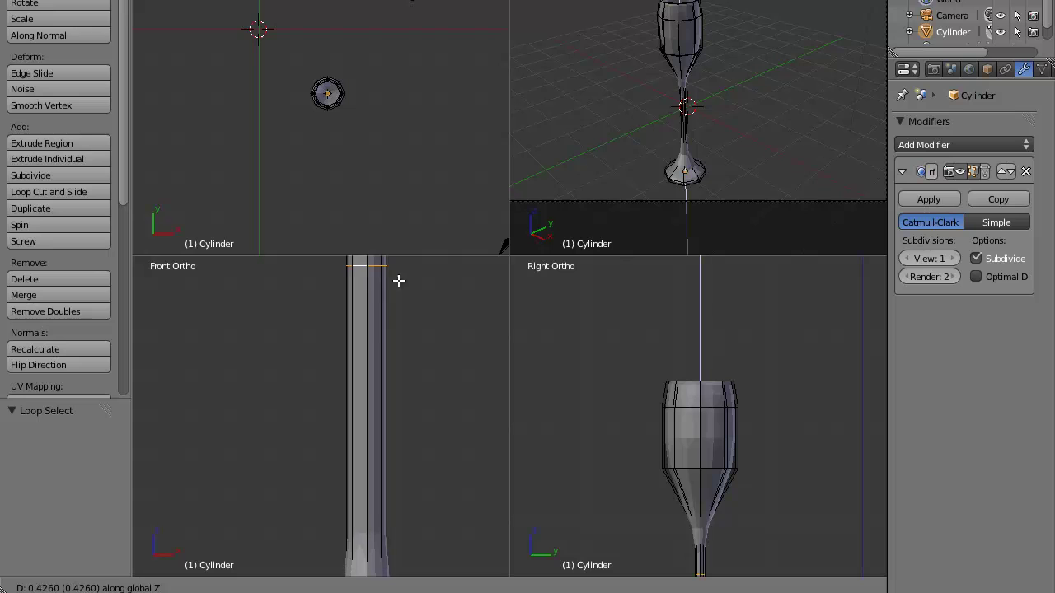
click(395, 222)
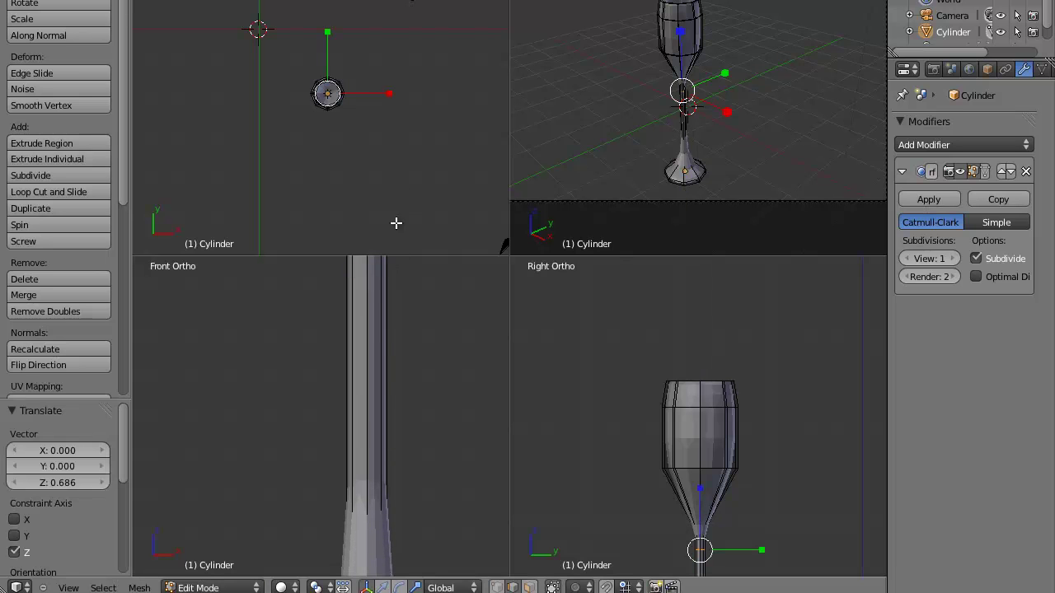
scroll(365, 435, down, 2)
shift+middle_drag(365, 435, 353, 502)
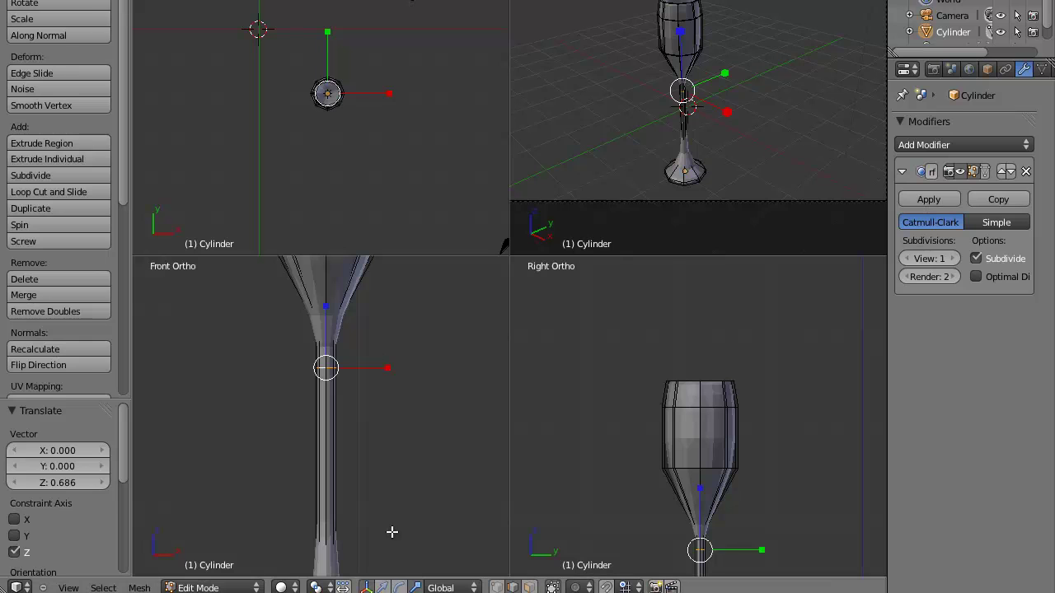
click(382, 587)
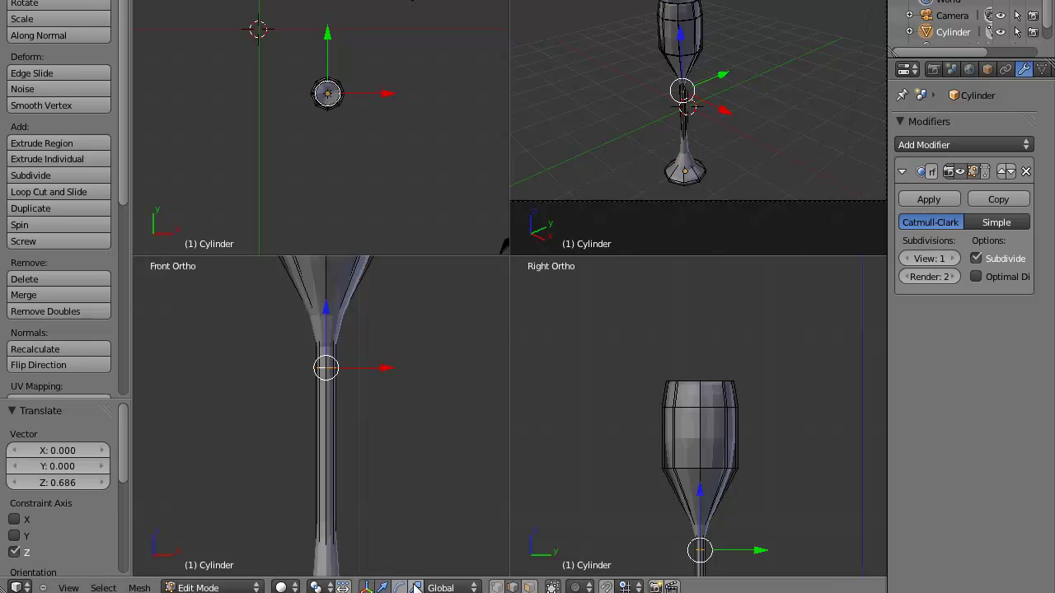
drag(325, 346, 323, 328)
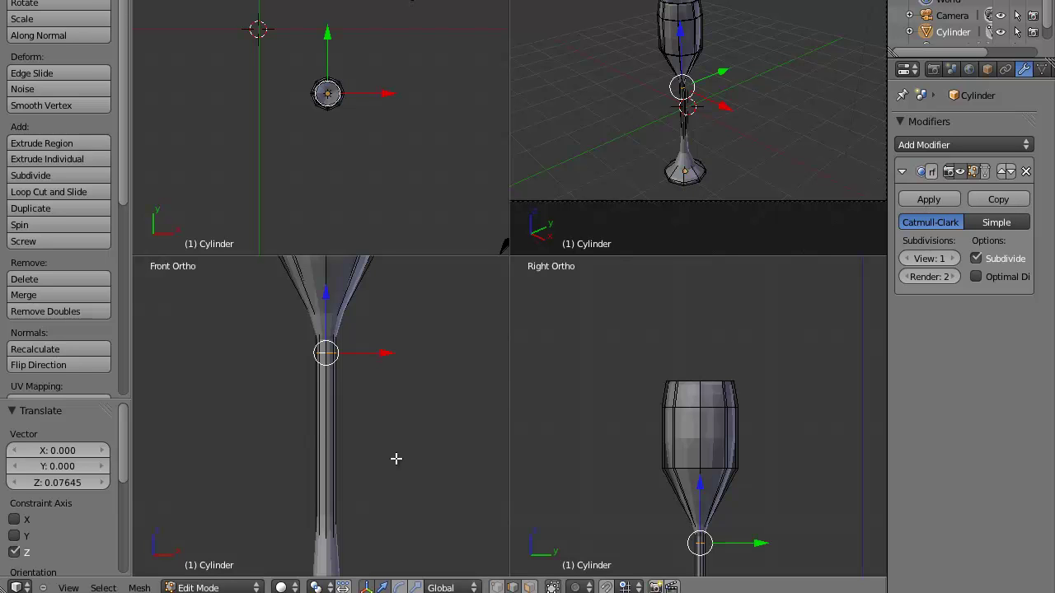
shift+middle_drag(300, 477, 344, 412)
Subdivide the stem ring again and lower the new loop 0.349 to just above the foot.
ctrl+alt+right_click(378, 396)
key(w)
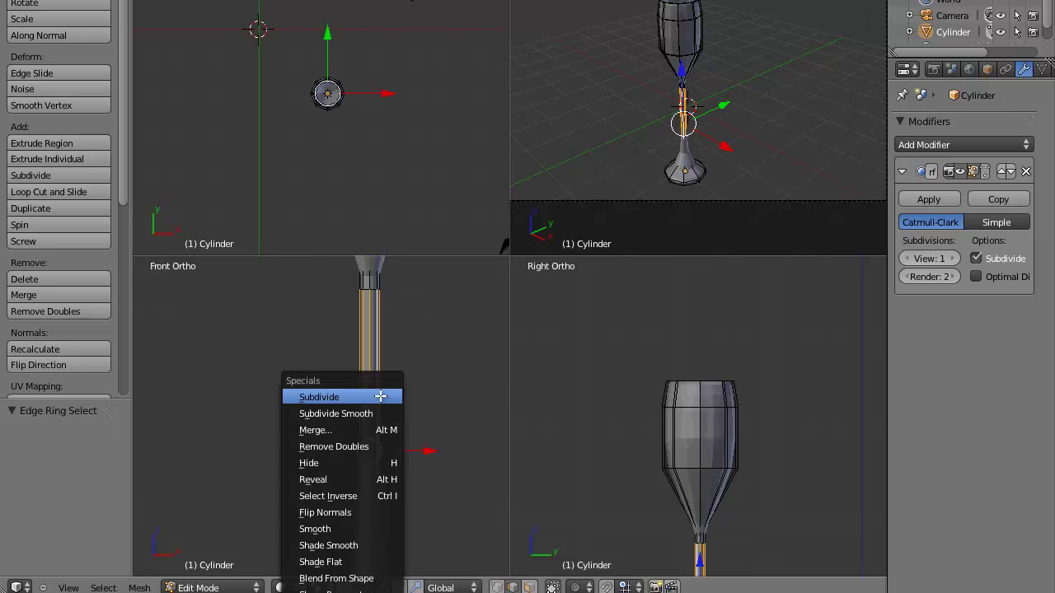
click(376, 396)
alt+right_click(376, 452)
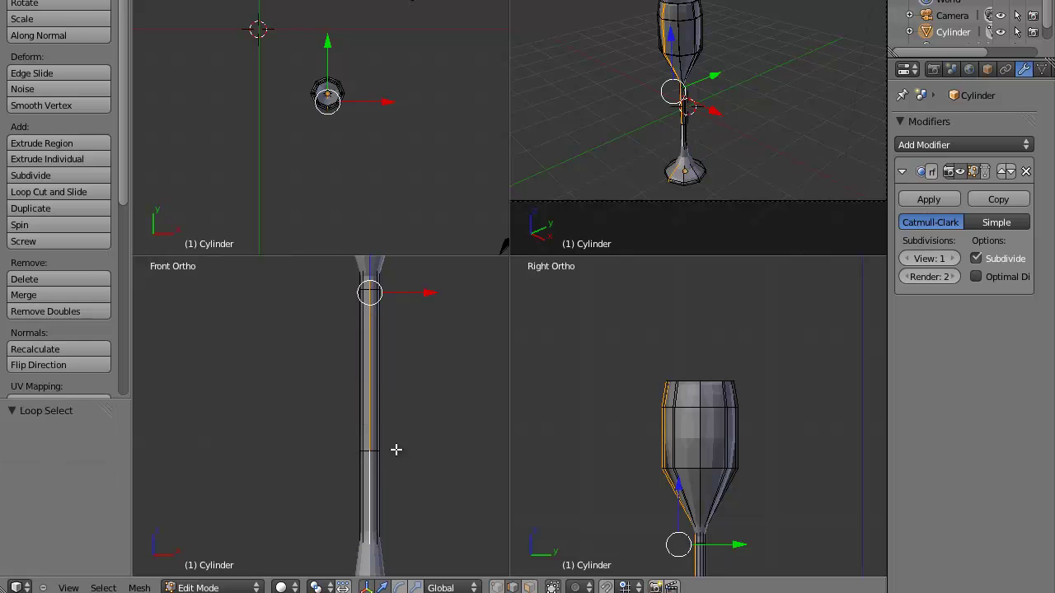
alt+right_click(377, 451)
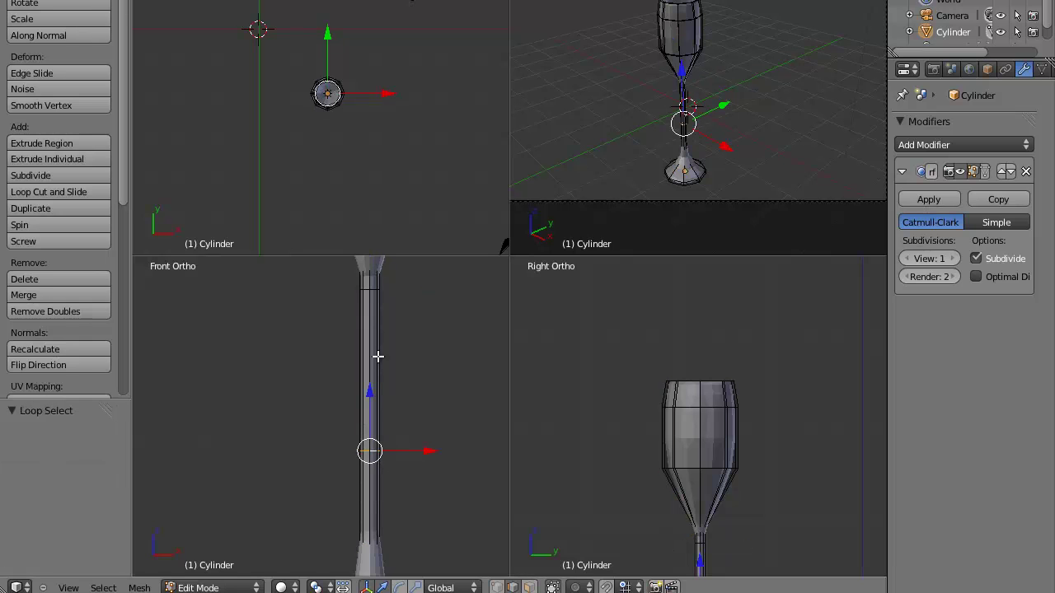
key(g)
key(z)
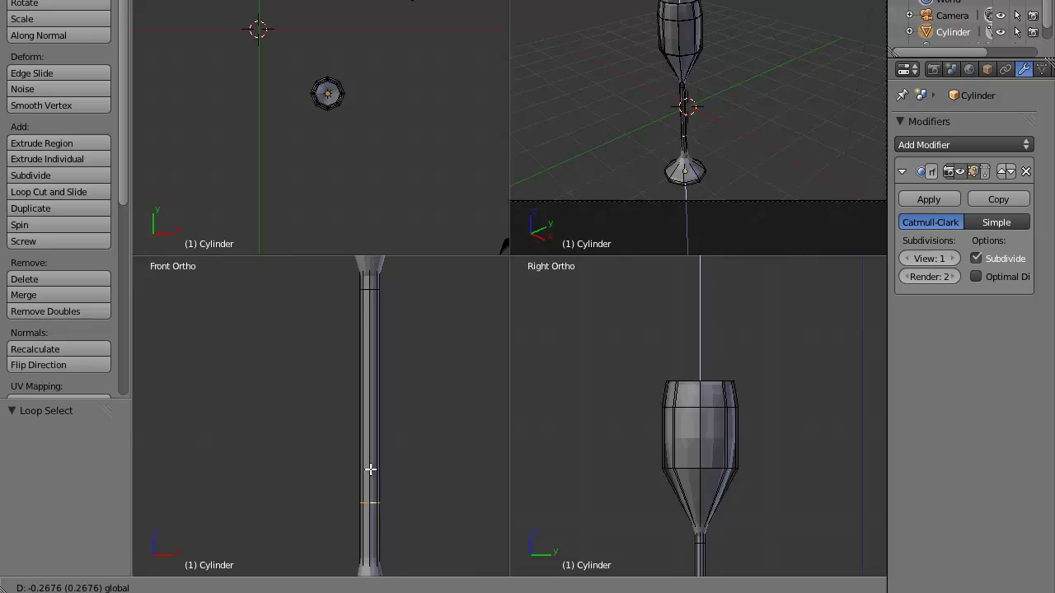
click(371, 470)
scroll(400, 459, down, 3)
scroll(396, 437, up, 2)
key(g)
key(z)
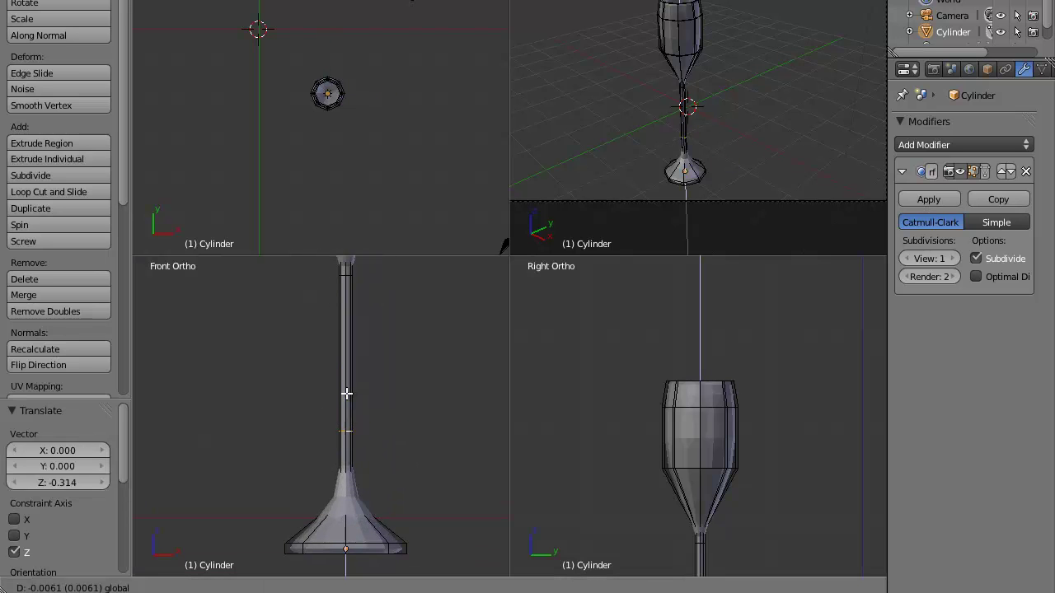
click(344, 436)
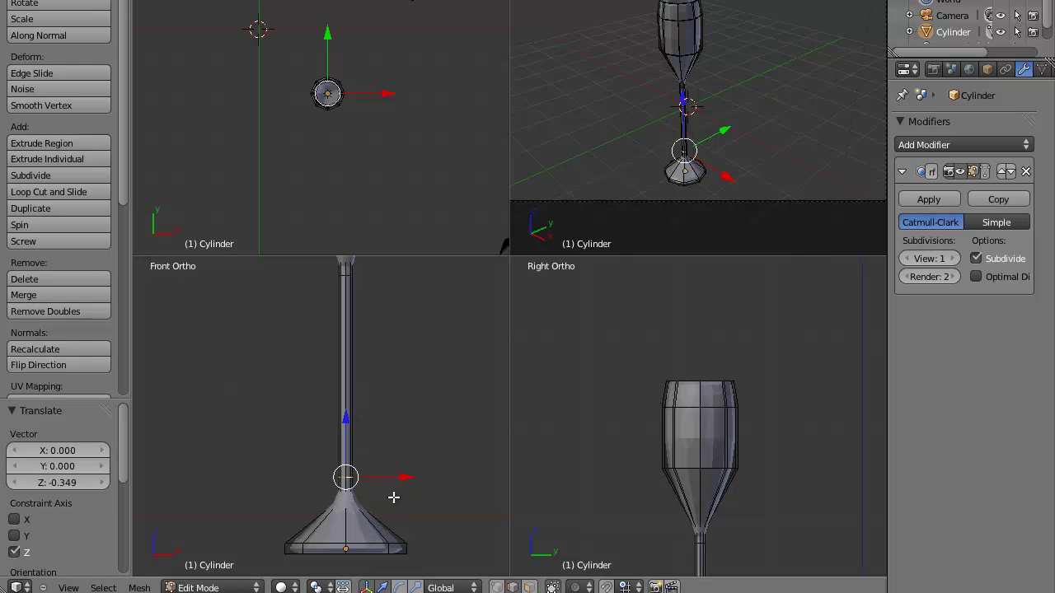
scroll(393, 495, up, 4)
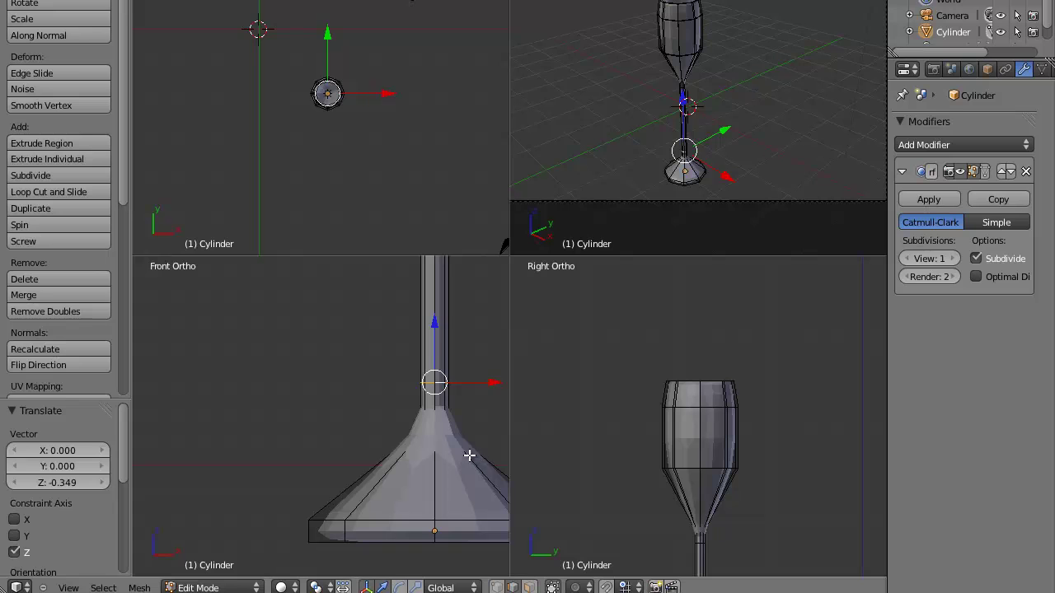
Subdivide the base's edge ring, scale the new loop to 0.724 and lower it 0.053.
scroll(385, 440, down, 2)
ctrl+alt+right_click(370, 465)
key(w)
click(449, 449)
alt+right_click(405, 442)
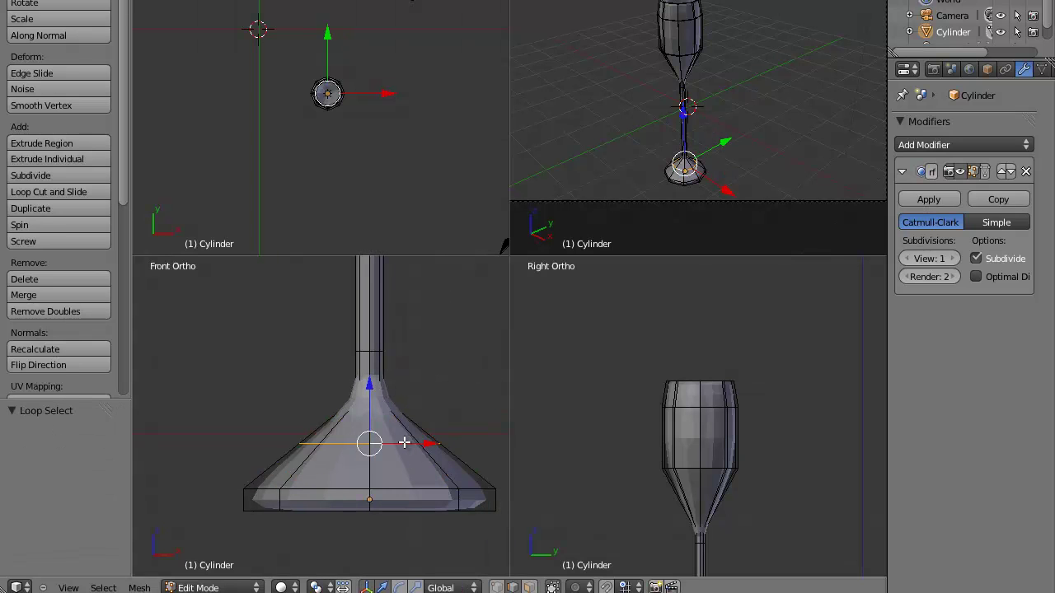
key(s)
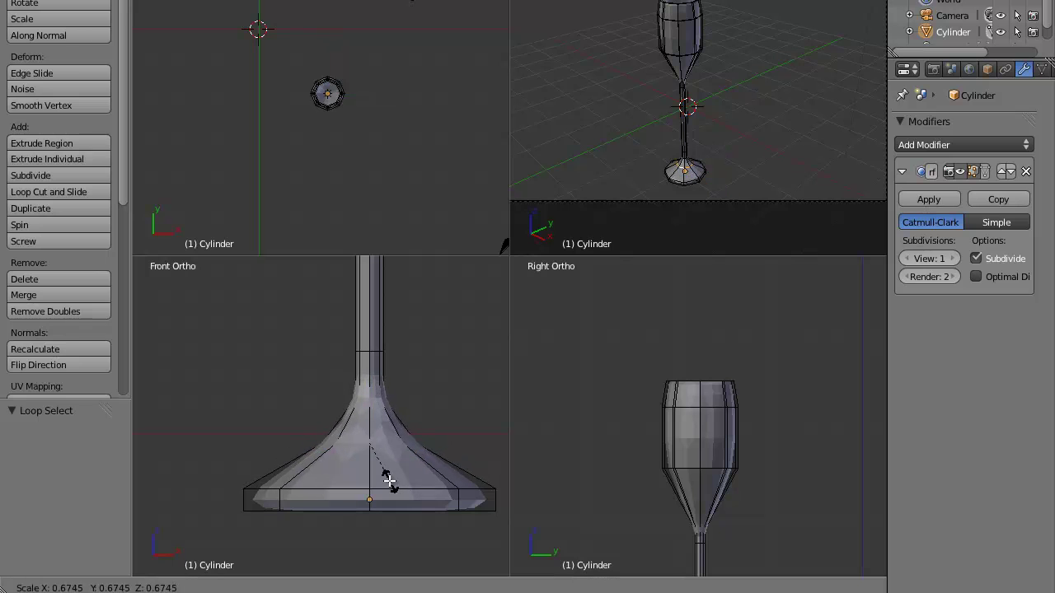
click(398, 480)
drag(374, 411, 371, 426)
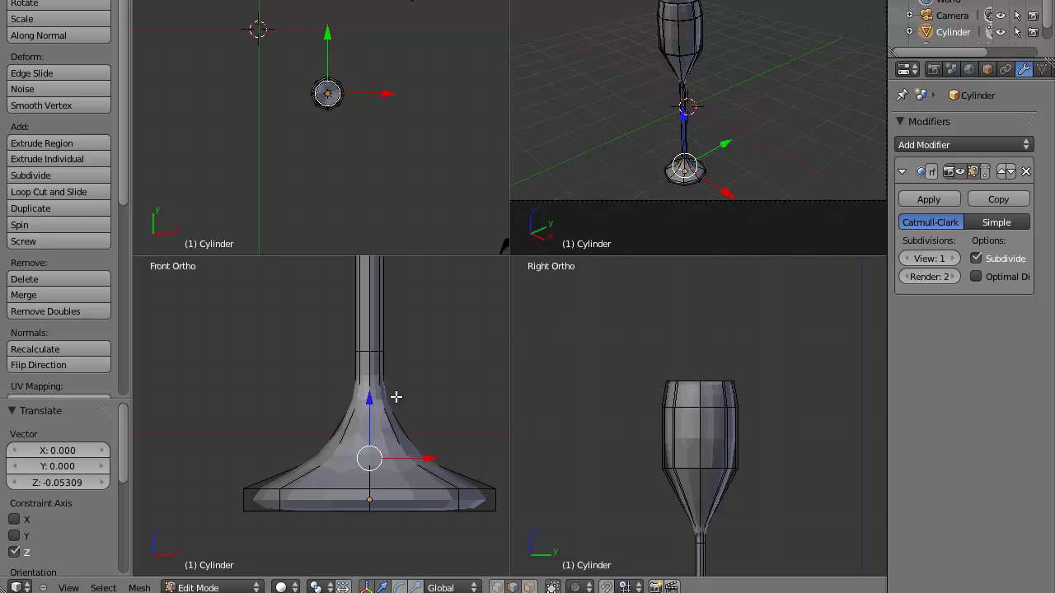
key(ctrl+alt+q)
middle_drag(651, 370, 716, 395)
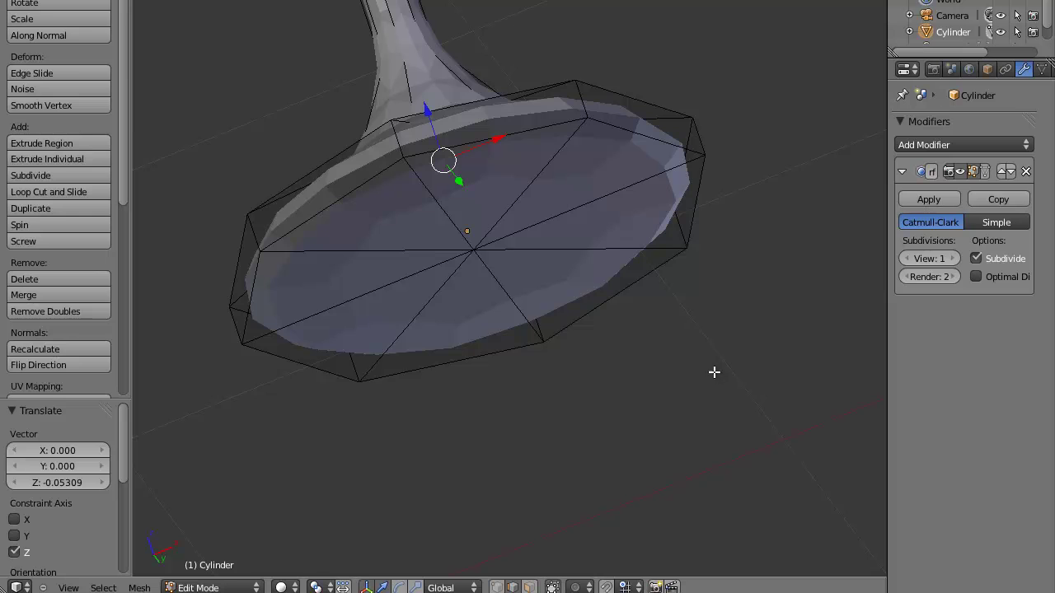
In face select mode, select all the bottom faces of the glass base.
middle_drag(605, 264, 718, 299)
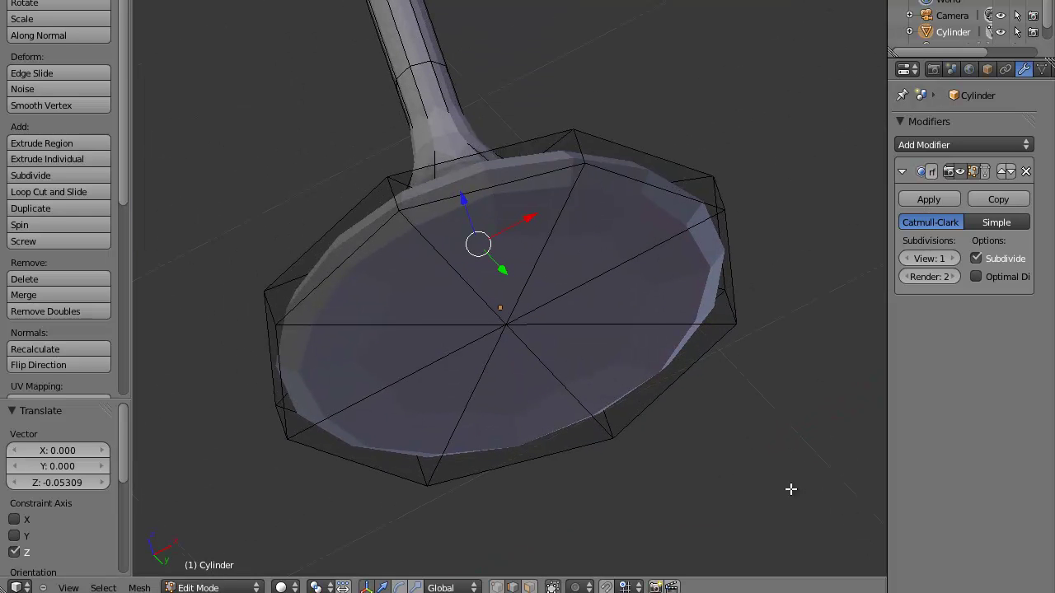
key(ctrl+Tab)
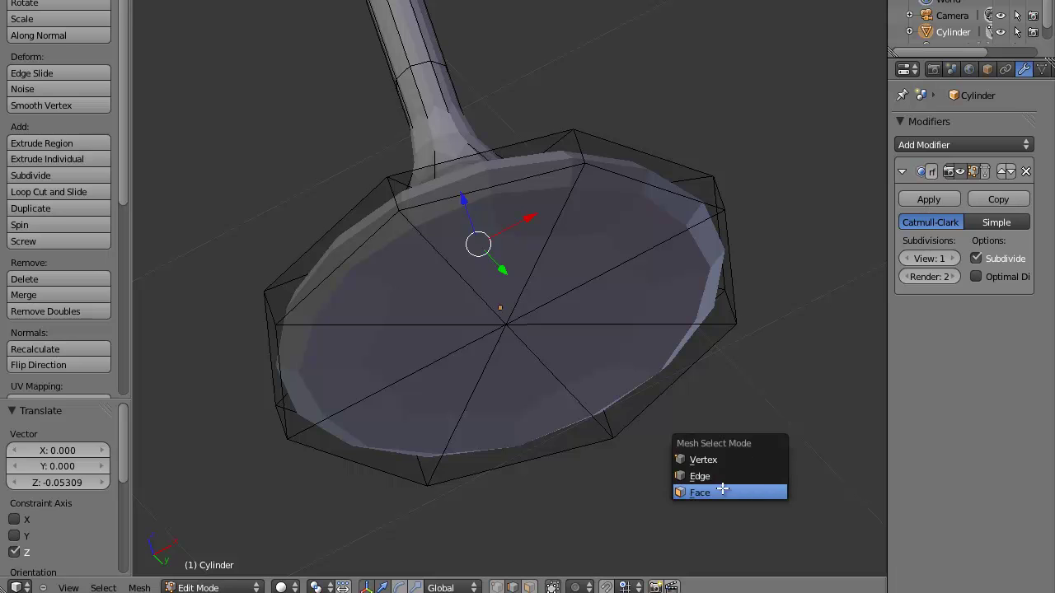
click(725, 490)
right_click(503, 232)
shift+right_click(555, 228)
shift+right_click(617, 275)
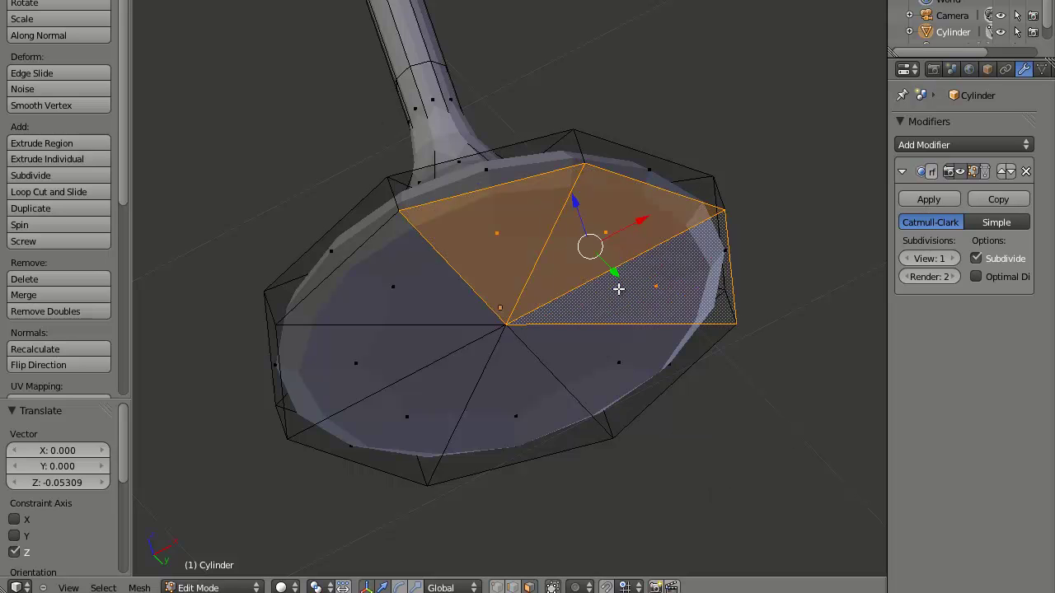
shift+right_click(604, 357)
shift+right_click(547, 370)
shift+right_click(483, 371)
shift+right_click(462, 370)
shift+right_click(441, 344)
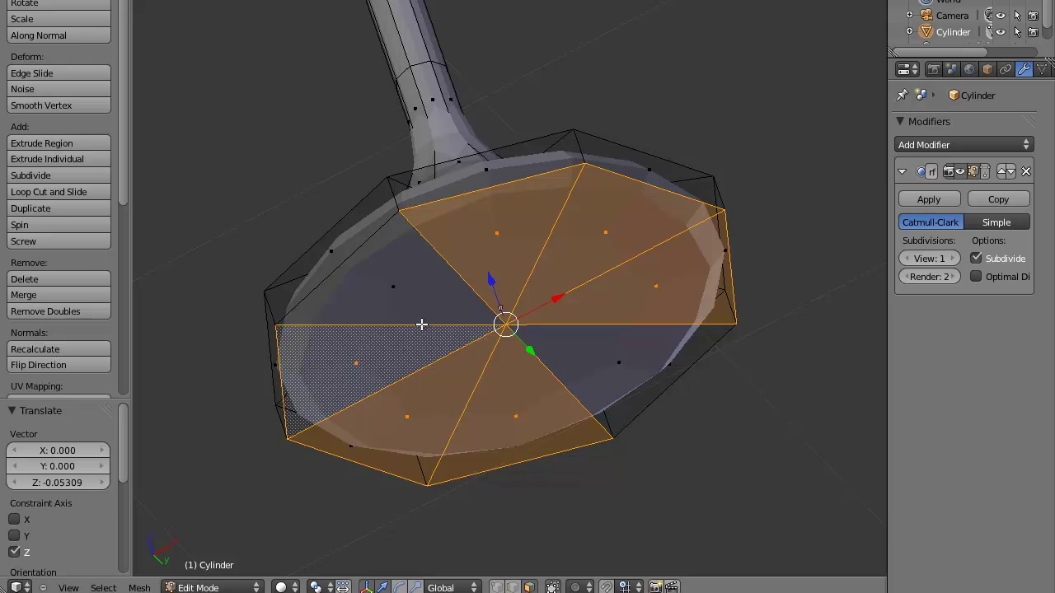
shift+right_click(421, 322)
shift+right_click(638, 377)
Extrude the base faces in place, scale them to 0.869 and raise them 0.032 along Z.
key(e)
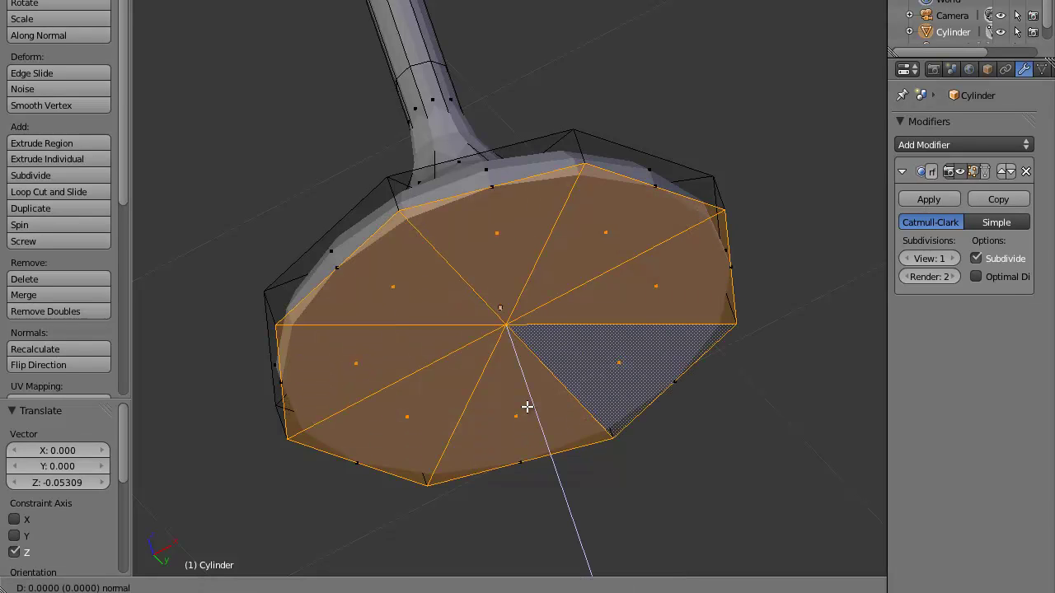
right_click(525, 410)
key(s)
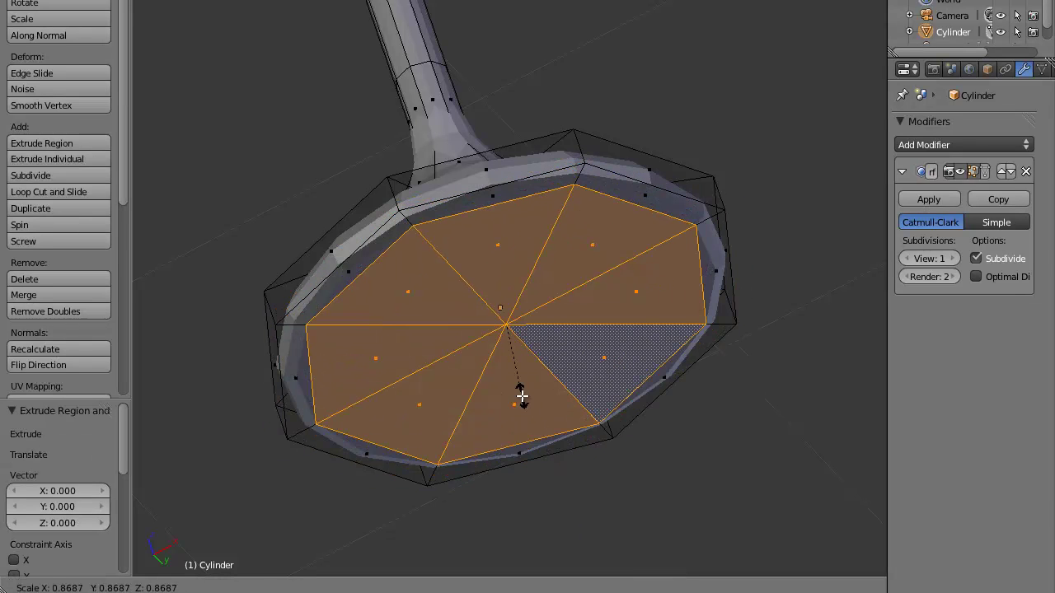
click(522, 396)
key(g)
key(z)
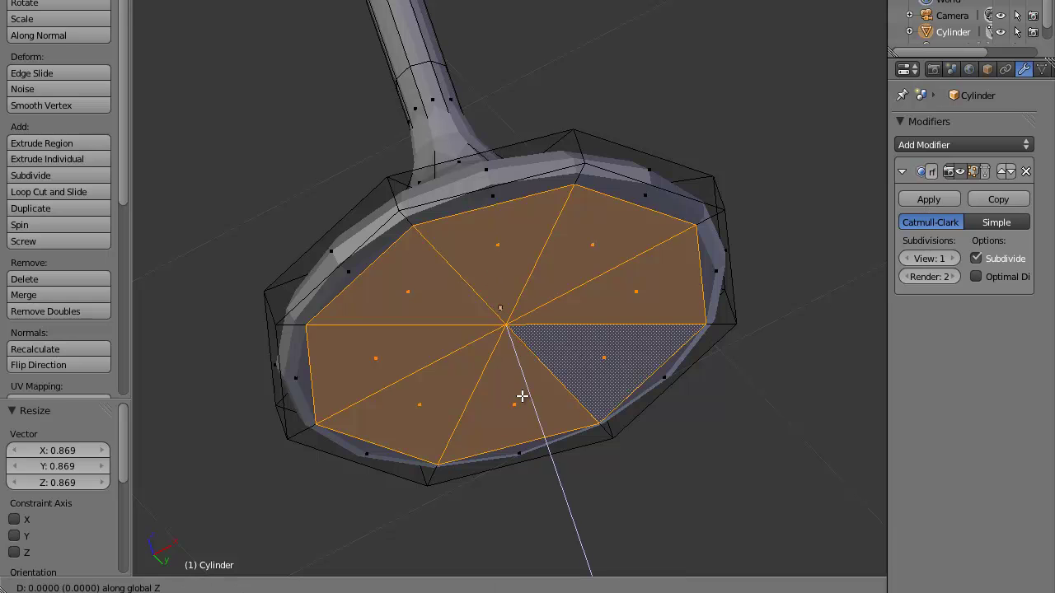
click(516, 382)
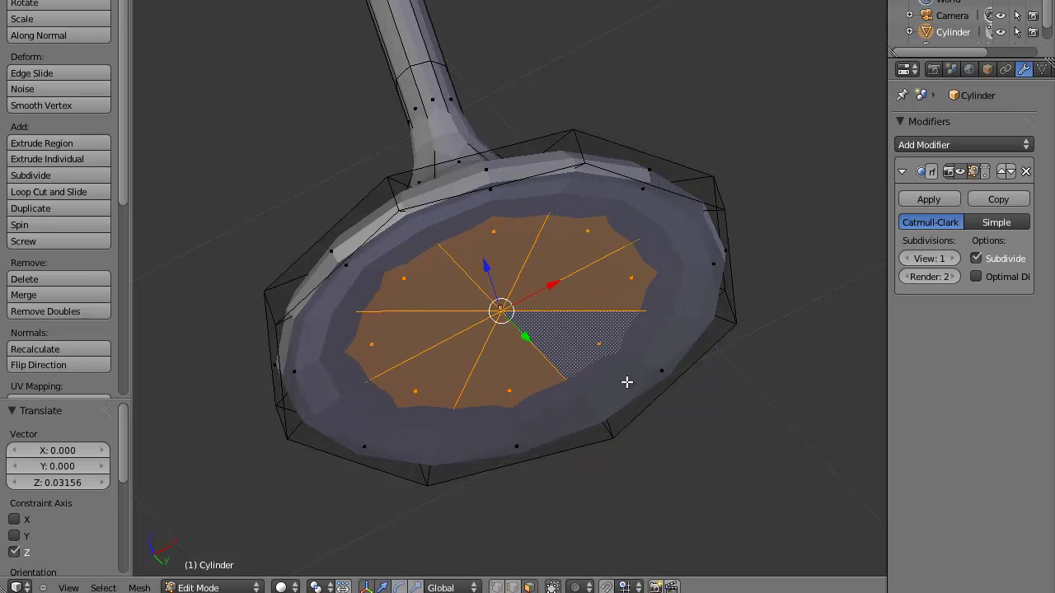
middle_drag(551, 219, 575, 277)
scroll(527, 226, down, 4)
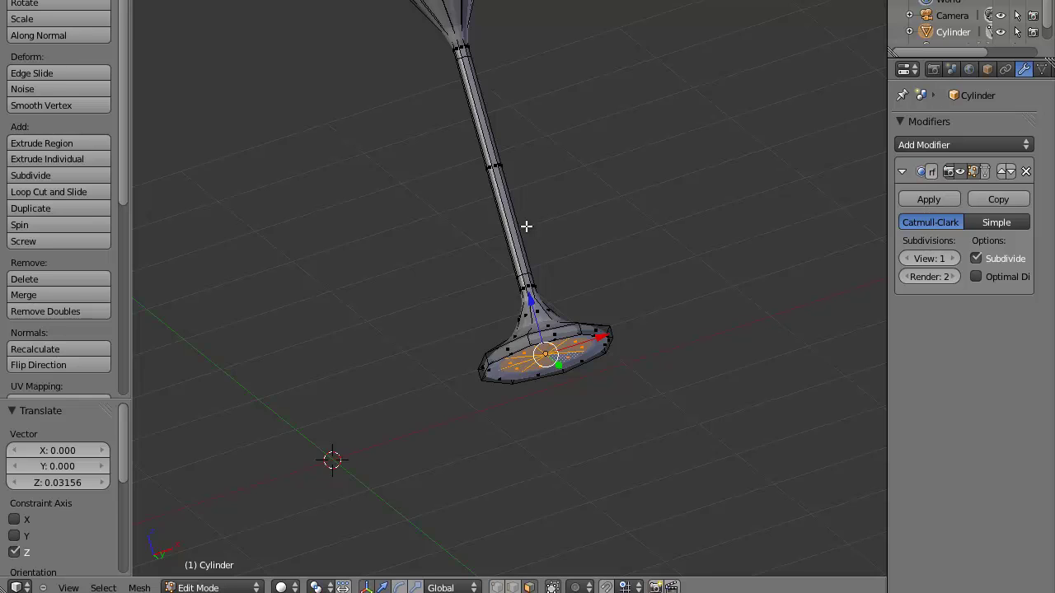
scroll(526, 226, up, 4)
Back in Object Mode, switch to Quad View and zoom and pan each view to frame the glass.
key(Tab)
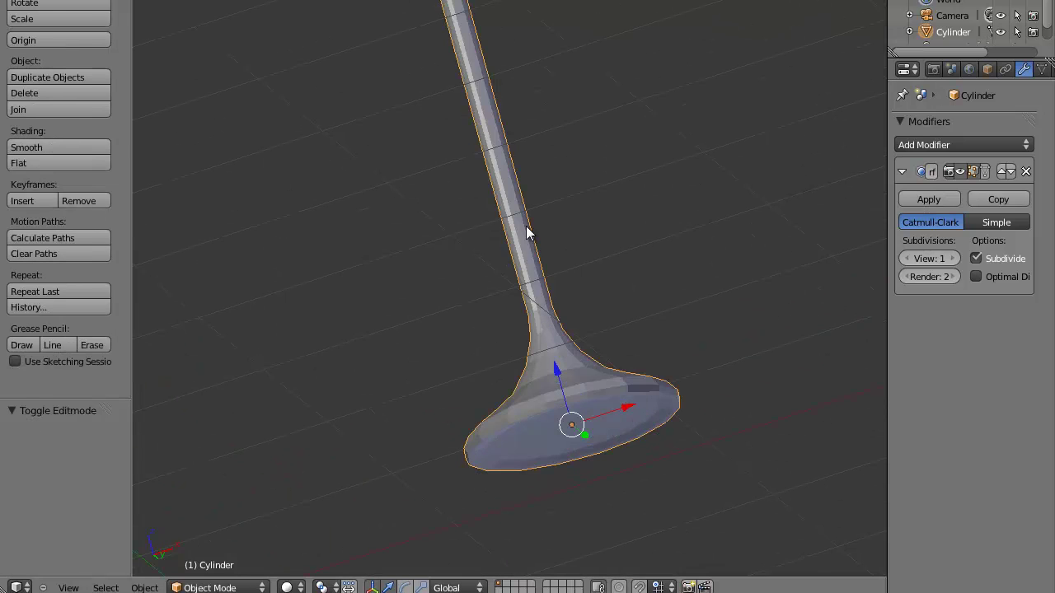
key(ctrl+alt+q)
scroll(440, 237, down, 3)
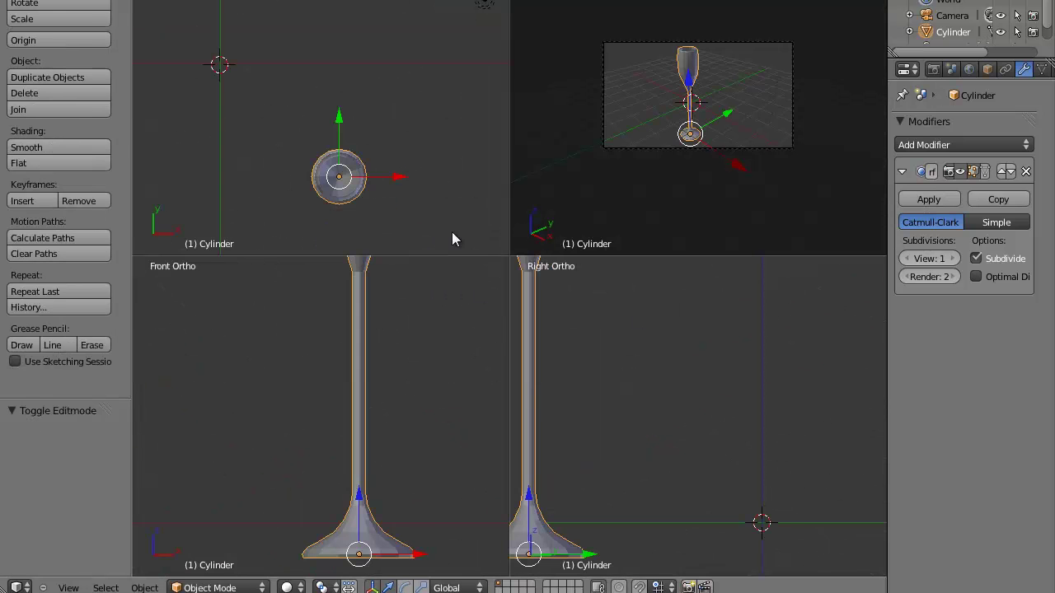
scroll(444, 266, up, 2)
scroll(422, 383, down, 5)
scroll(422, 380, up, 1)
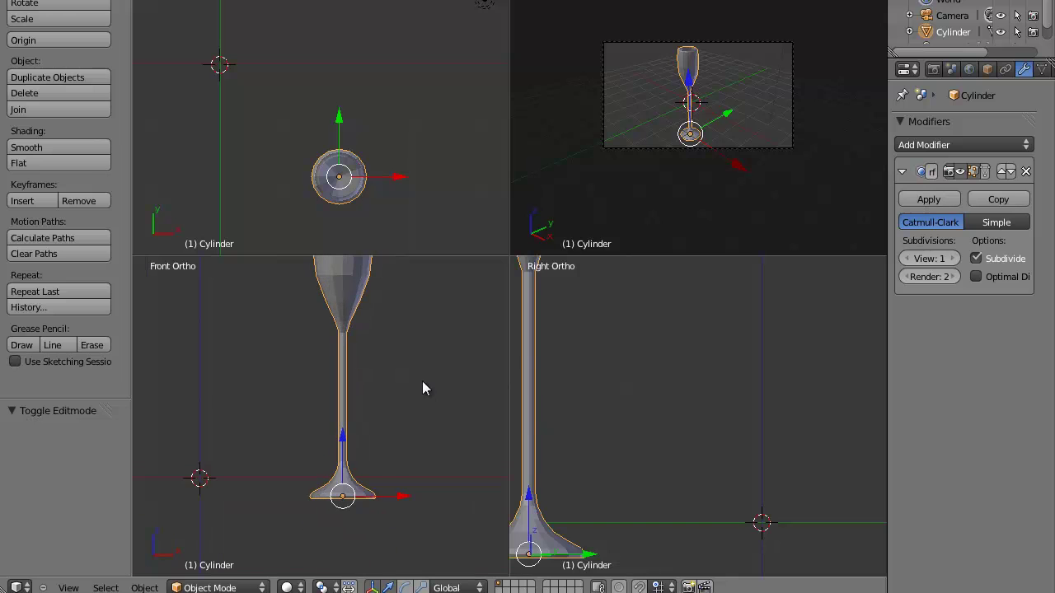
scroll(669, 489, up, 3)
scroll(620, 378, down, 2)
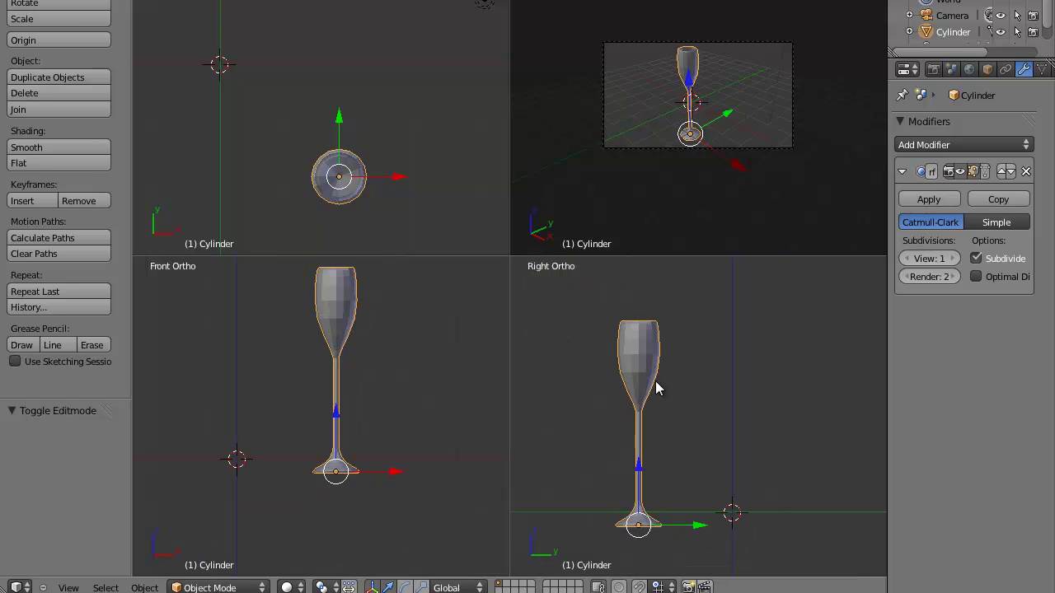
scroll(412, 362, up, 2)
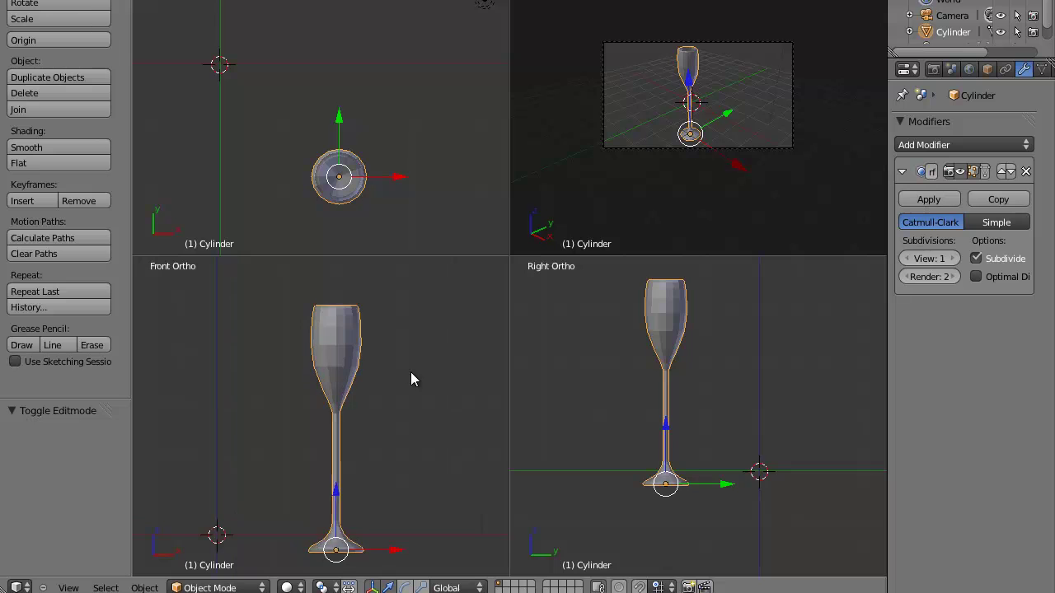
shift+middle_drag(389, 201, 382, 121)
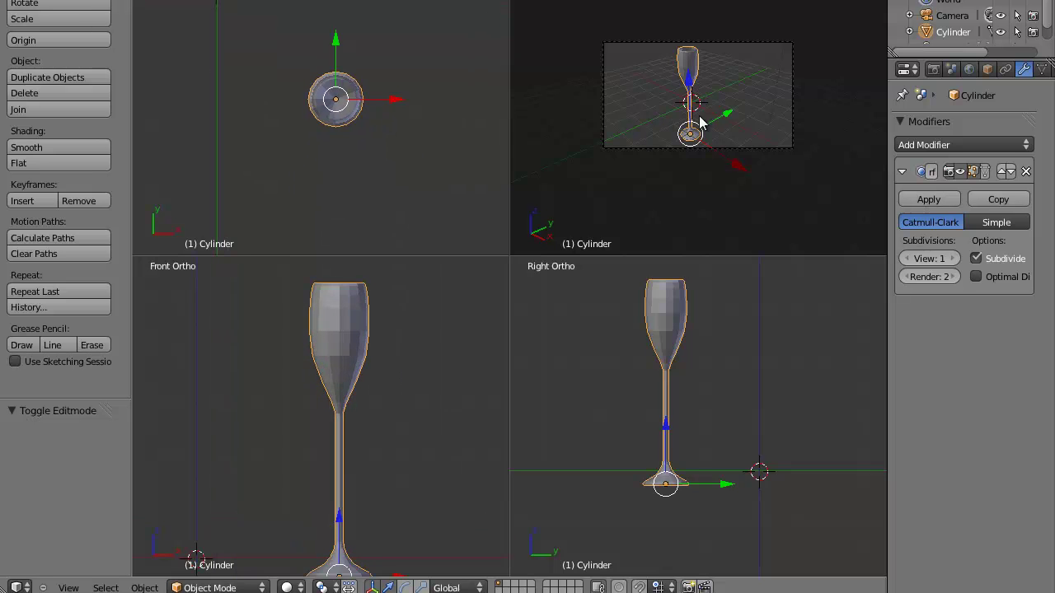
scroll(742, 147, up, 3)
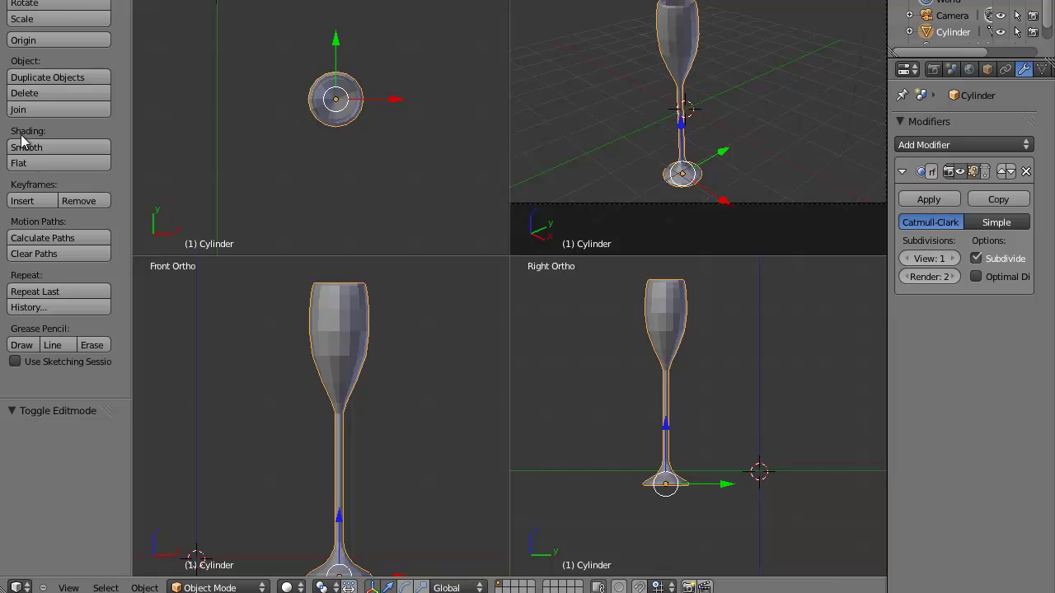
Apply Shade Smooth to the flute after comparing flat, then render an image.
click(48, 153)
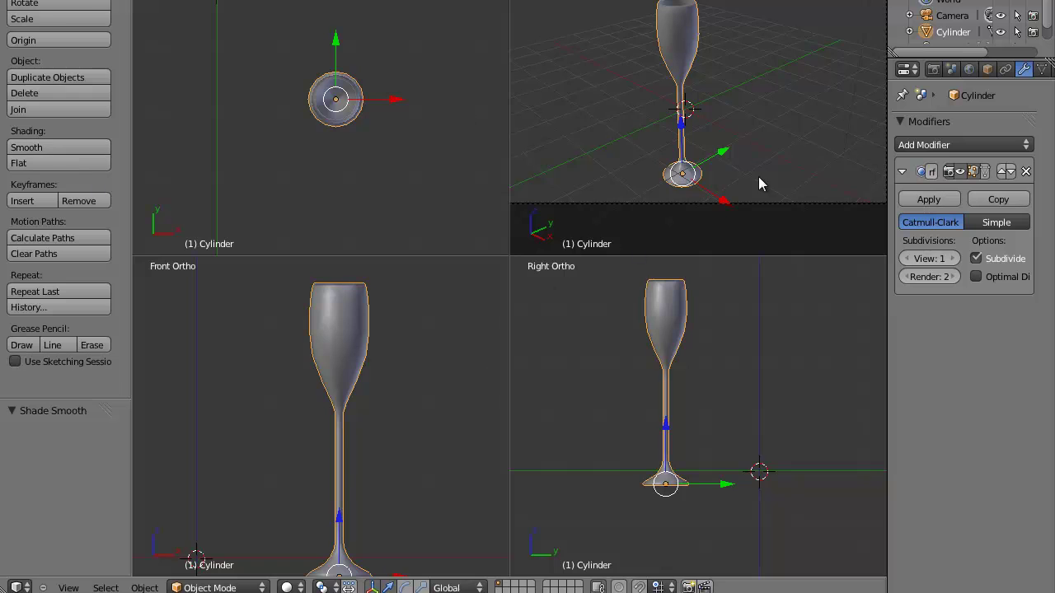
click(63, 164)
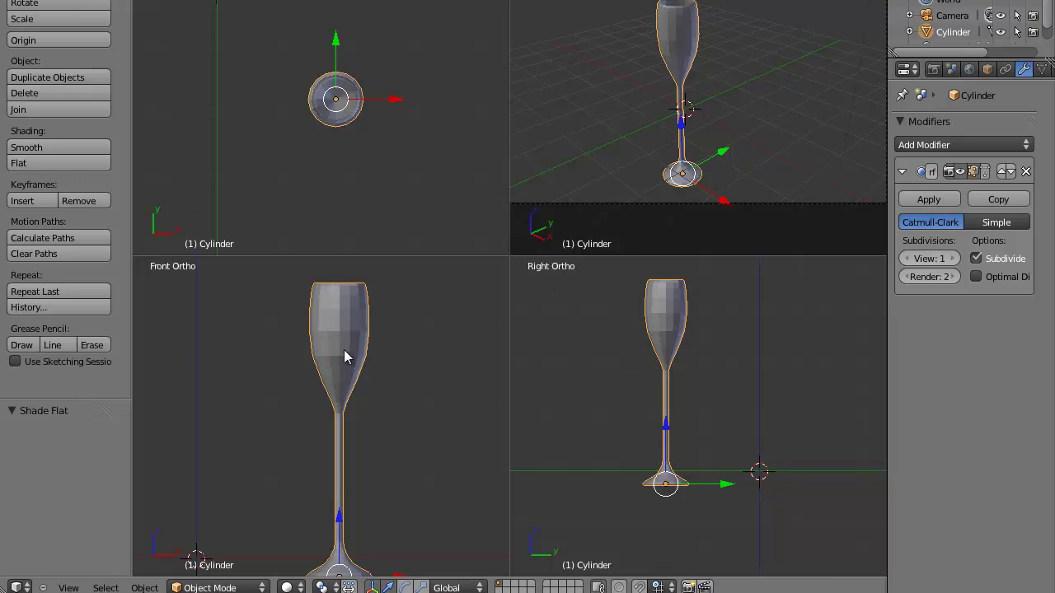
click(51, 148)
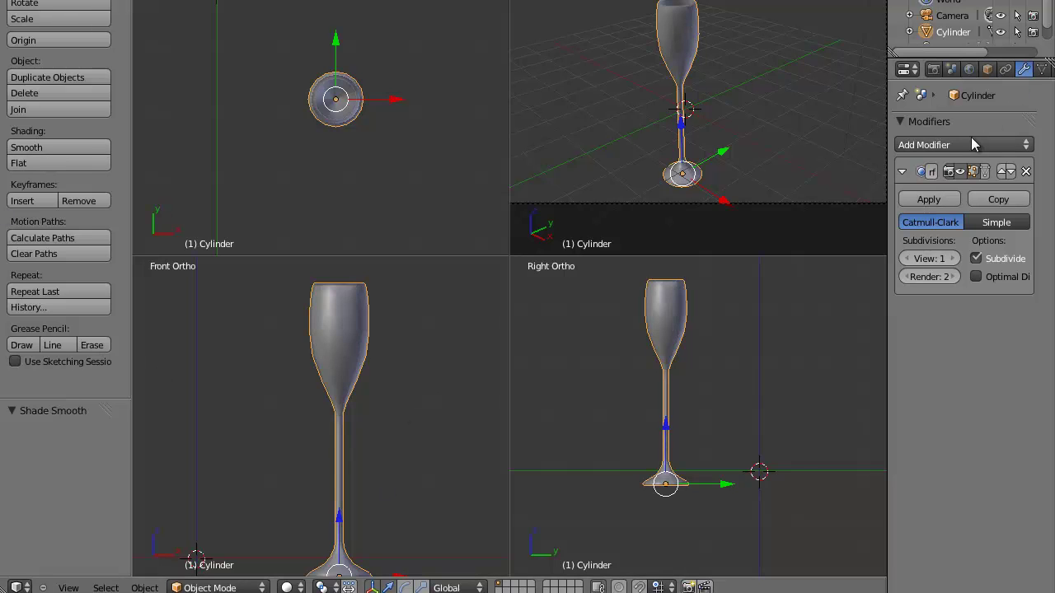
click(934, 70)
click(920, 142)
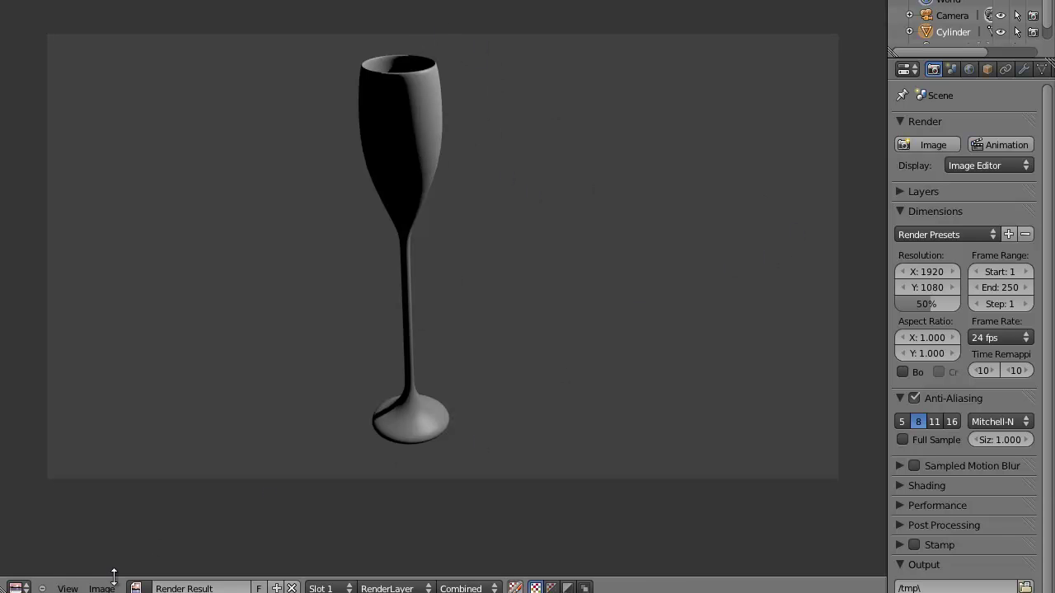
Switch the render image area back to the four-way 3D View showing the smooth-shaded flute.
click(16, 587)
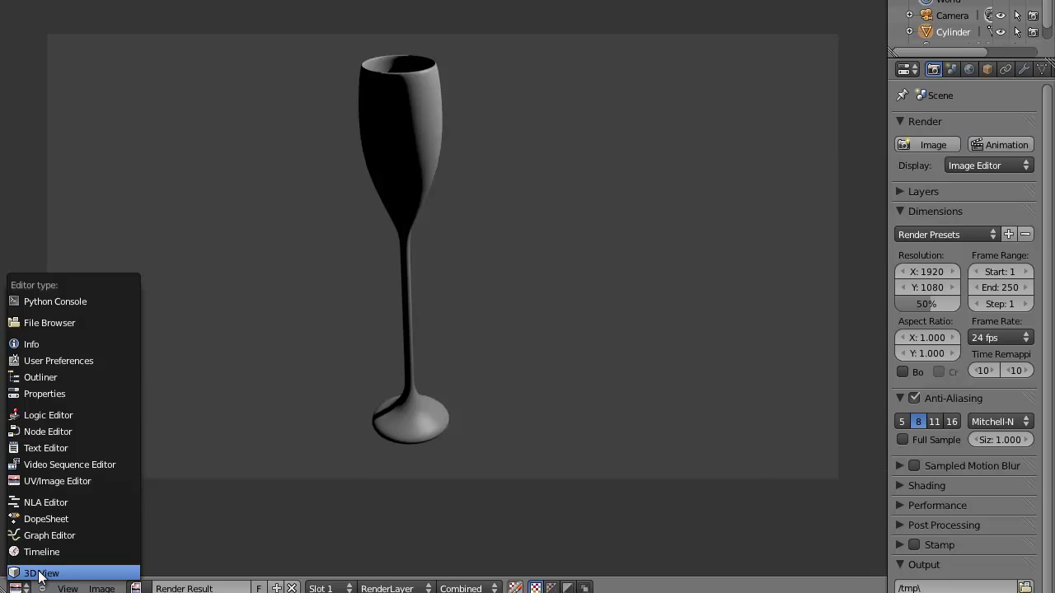
click(37, 570)
scroll(808, 101, down, 4)
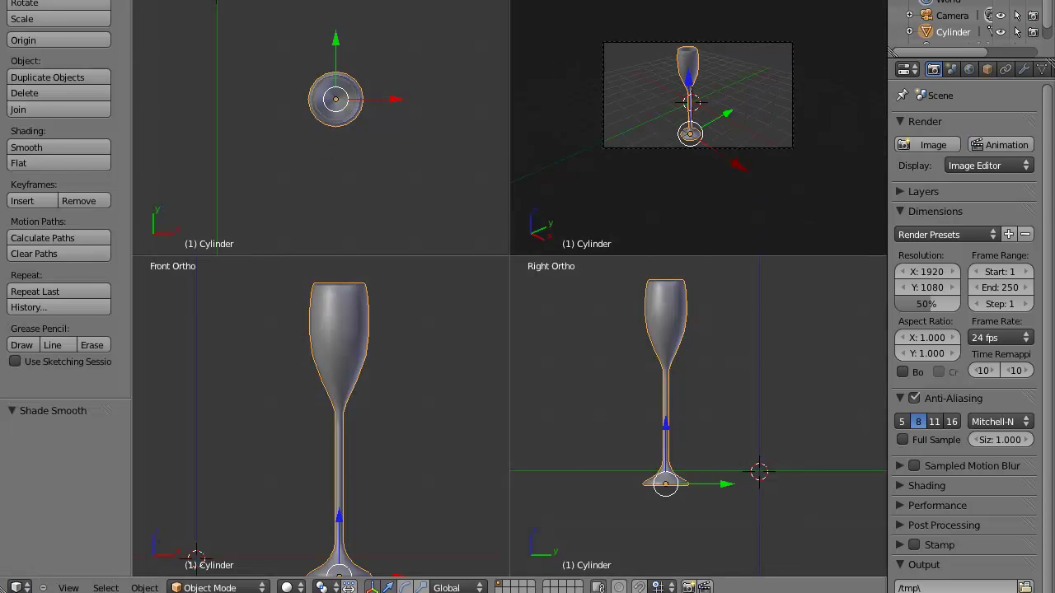
Select the lamp and move it 1.199 along X.
click(952, 47)
scroll(424, 95, down, 4)
key(g)
key(x)
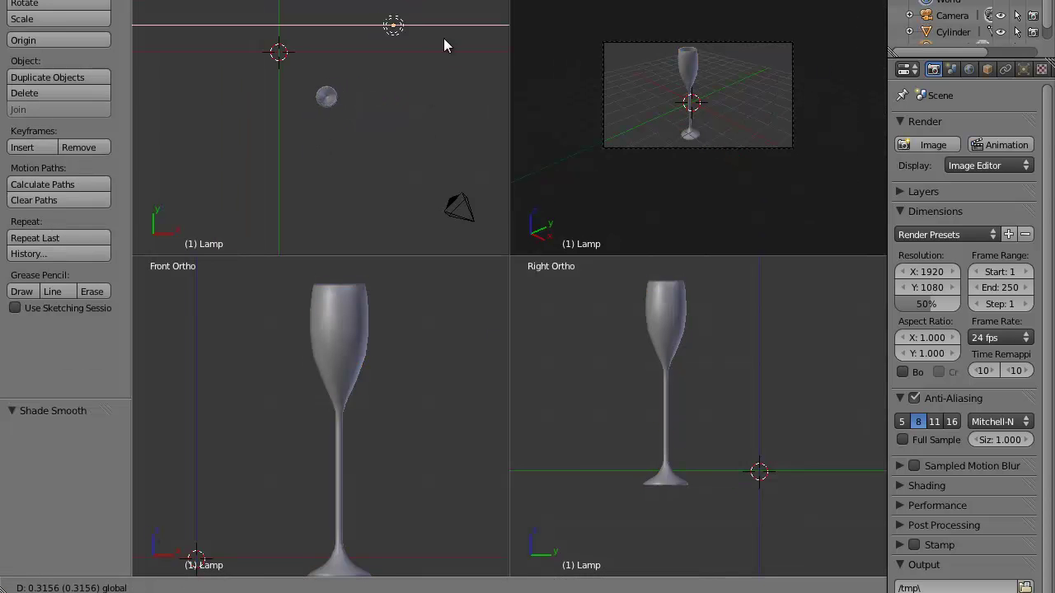
click(444, 46)
click(407, 2)
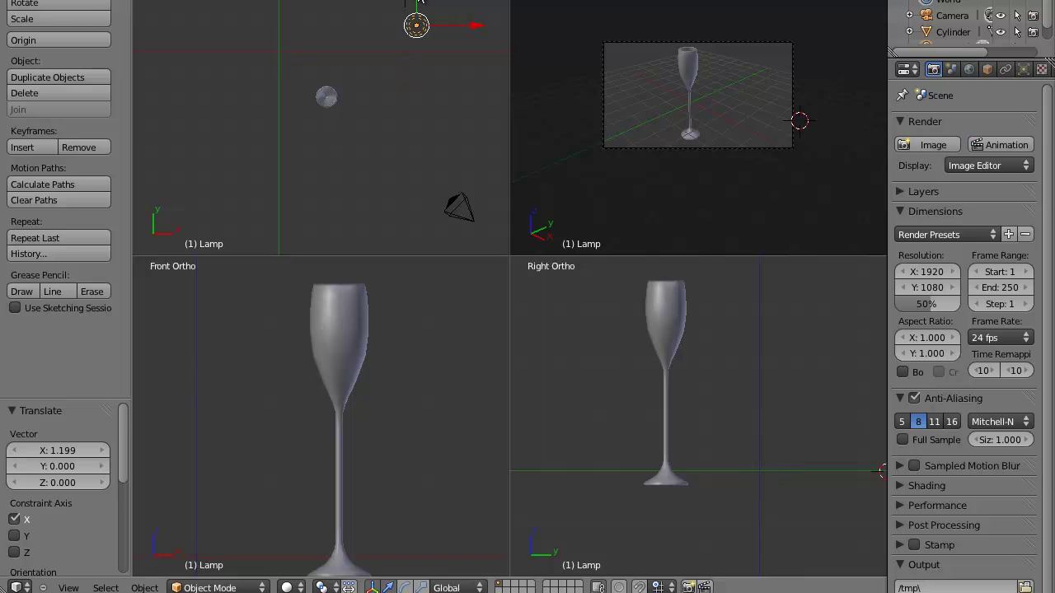
Move the lamp -3.661 along Y and render the glass again.
key(g)
key(y)
click(432, 95)
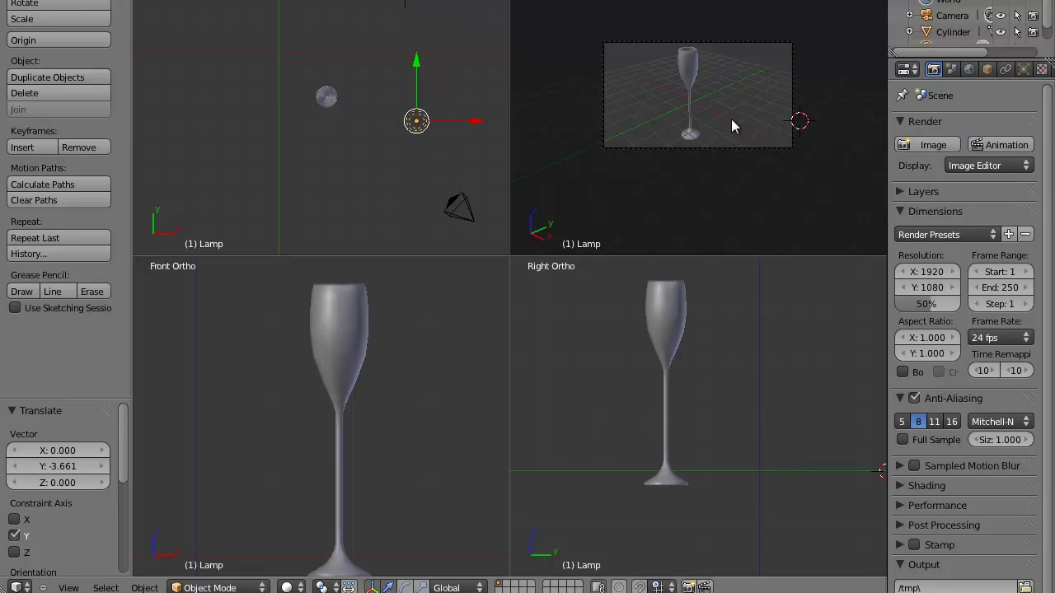
click(928, 145)
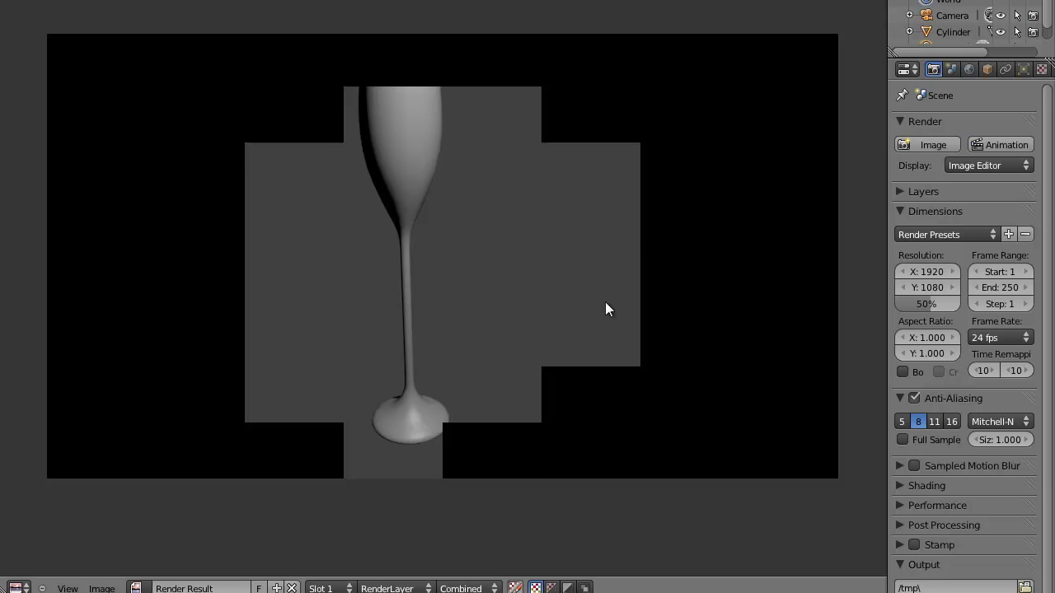